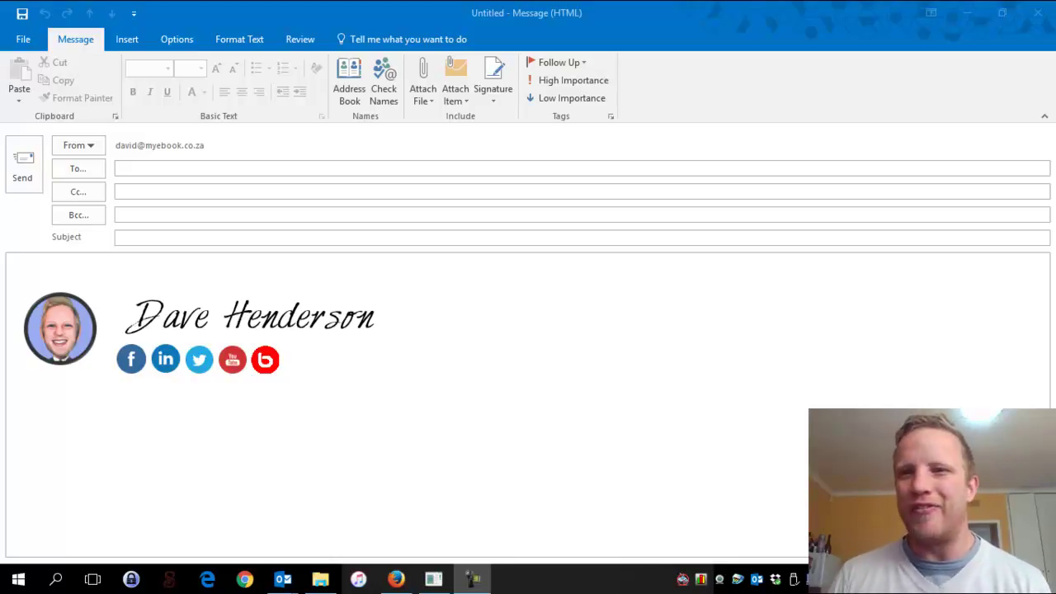
Look over the finished example email signature in the blank Outlook message
mouse_move(636, 396)
mouse_down()
mouse_move(209, 328)
mouse_move(87, 273)
mouse_up()
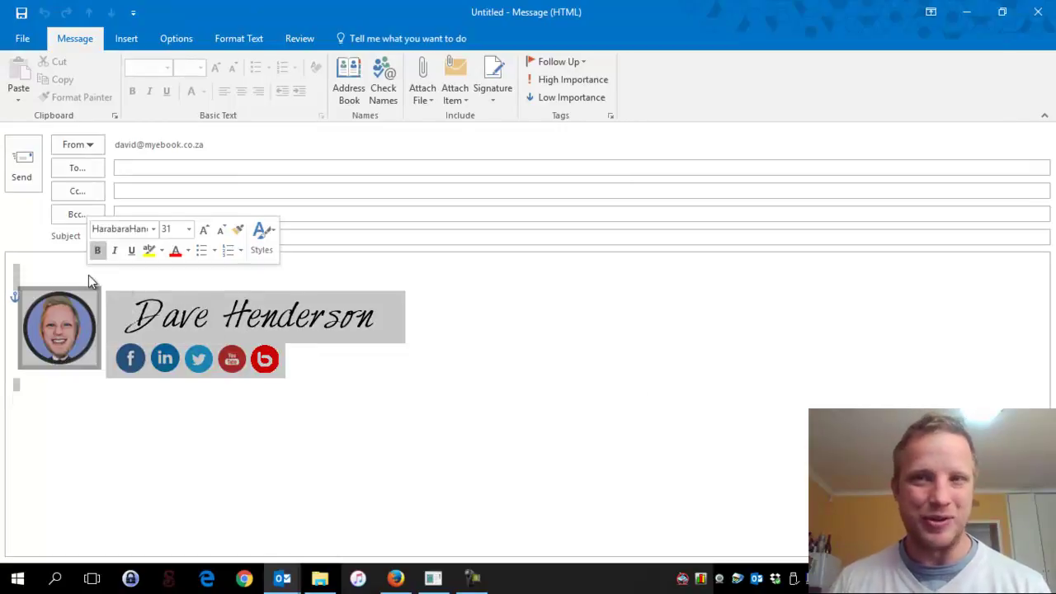
click(389, 401)
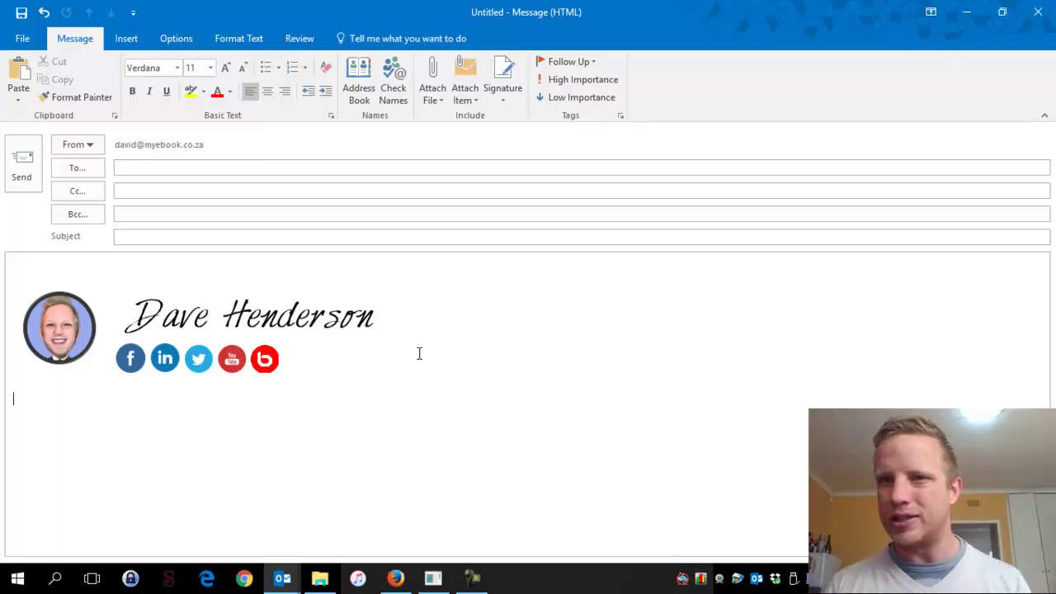
Switch to Firefox and read the custom email signature article from its title through the five reasons and the disclaimer
click(396, 577)
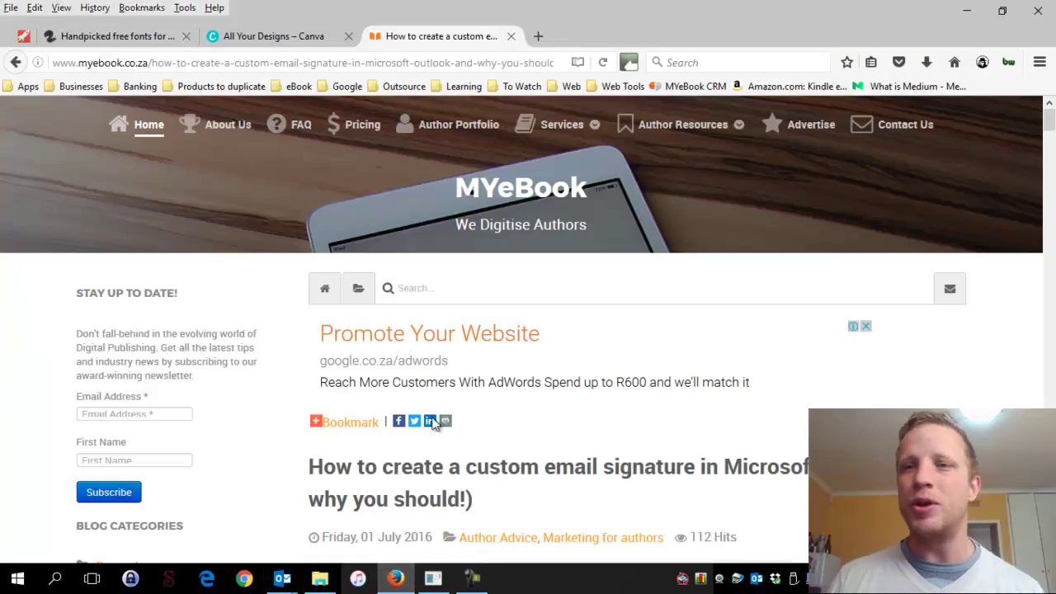
key(ctrl+l)
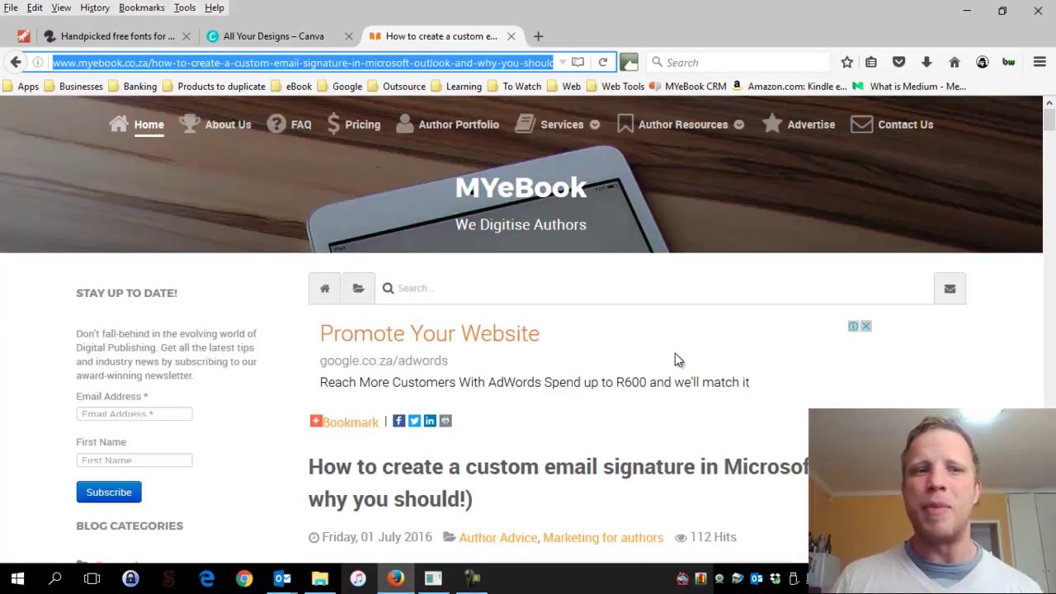
scroll(675, 353, down, 3)
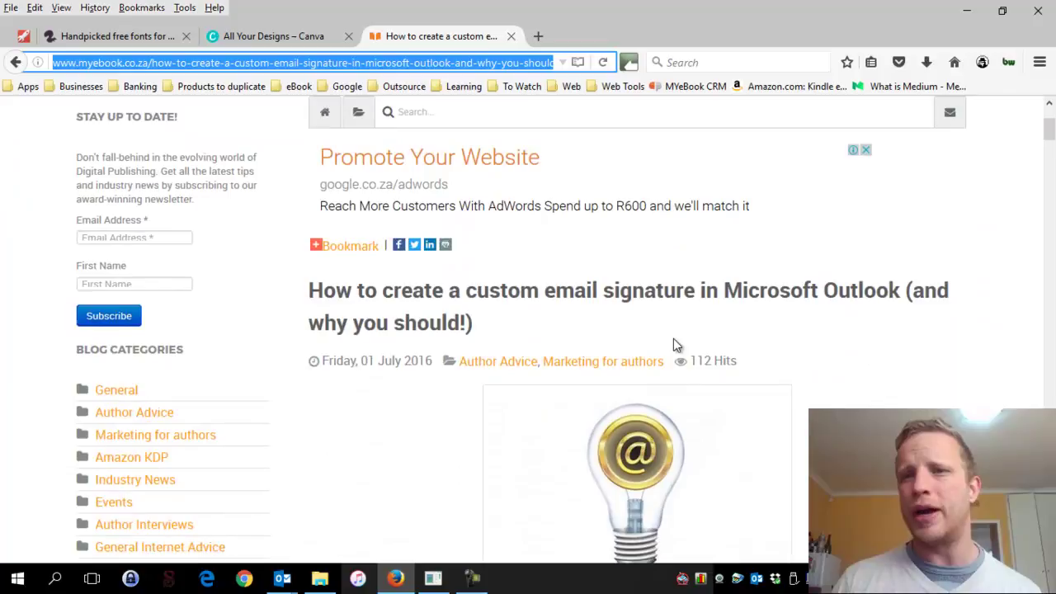
scroll(686, 348, down, 2)
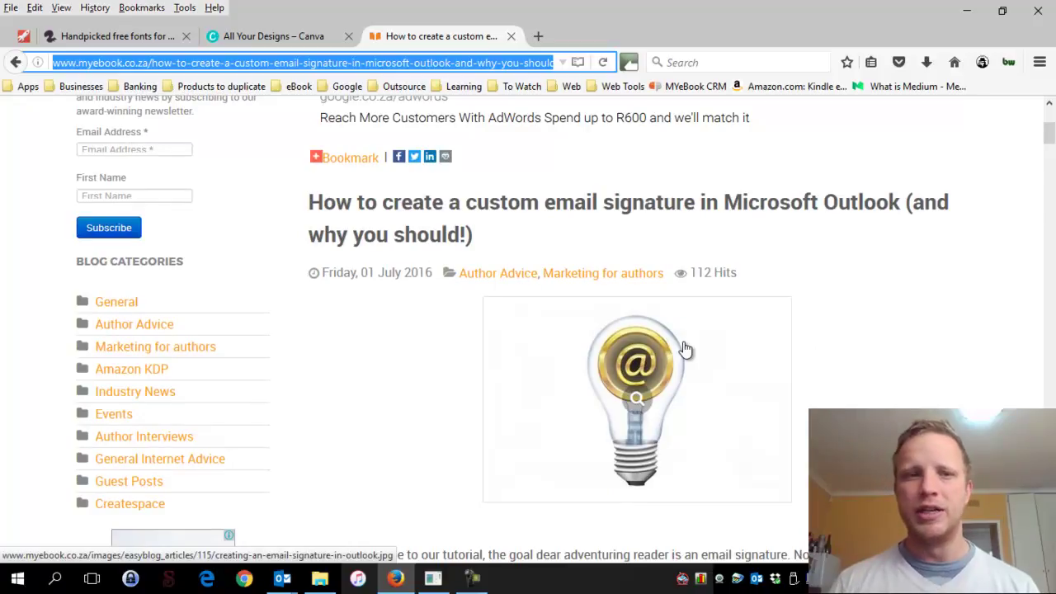
click(355, 62)
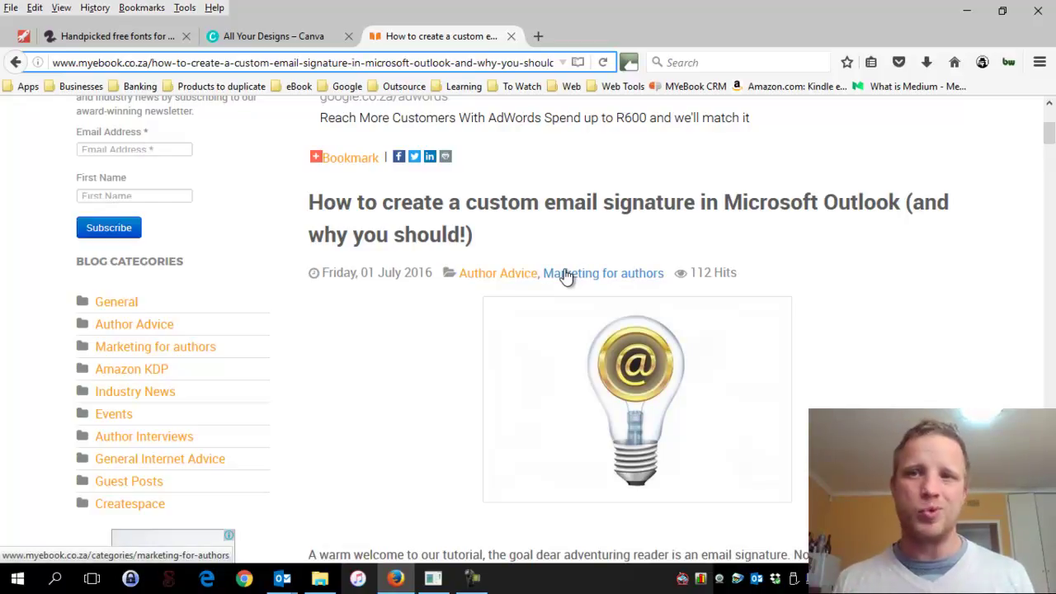
scroll(568, 276, down, 10)
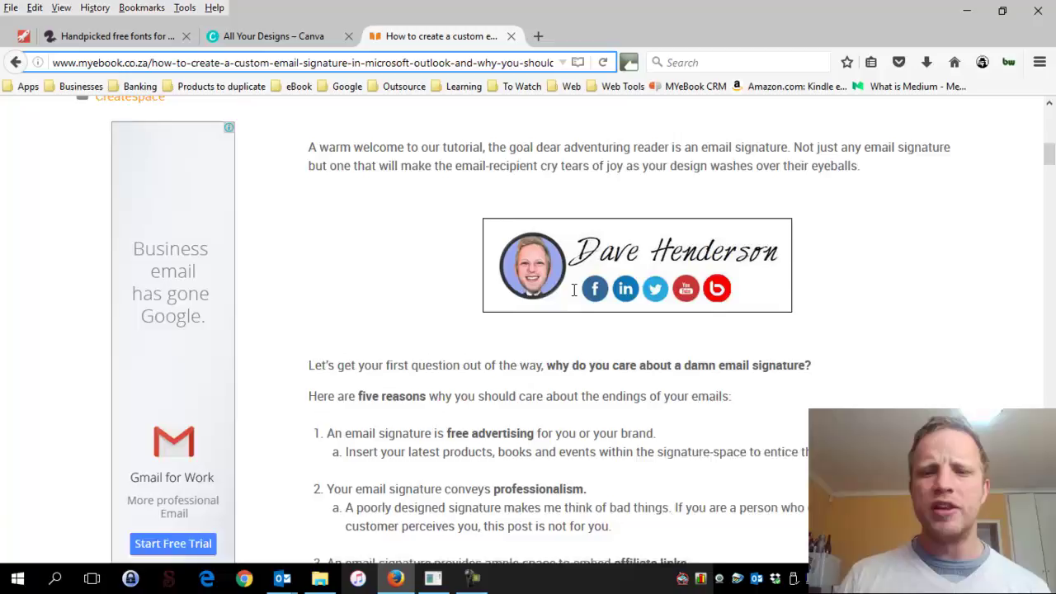
scroll(580, 303, down, 3)
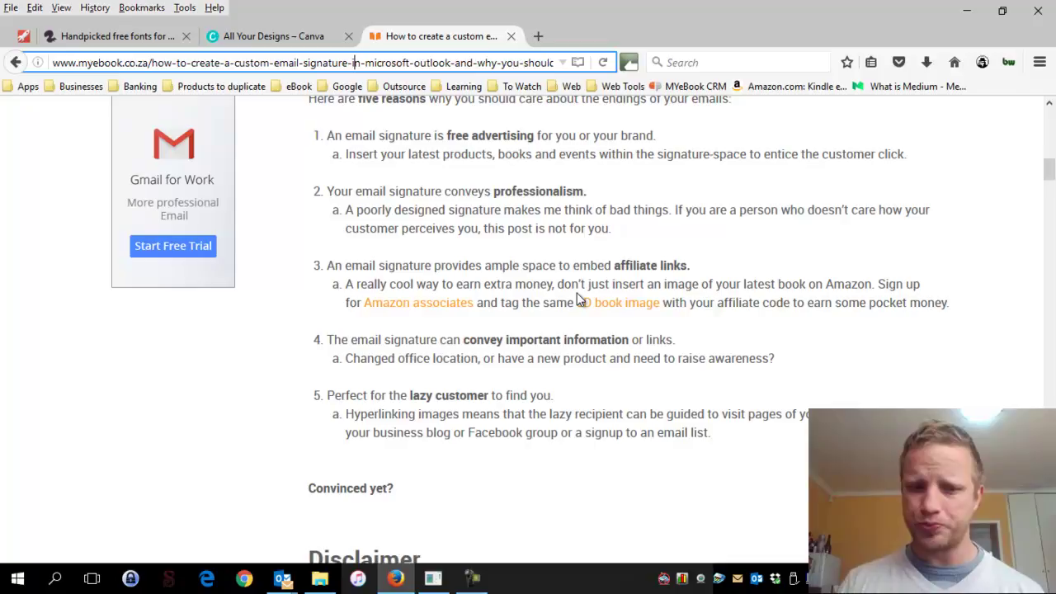
scroll(551, 247, down, 2)
scroll(551, 247, down, 3)
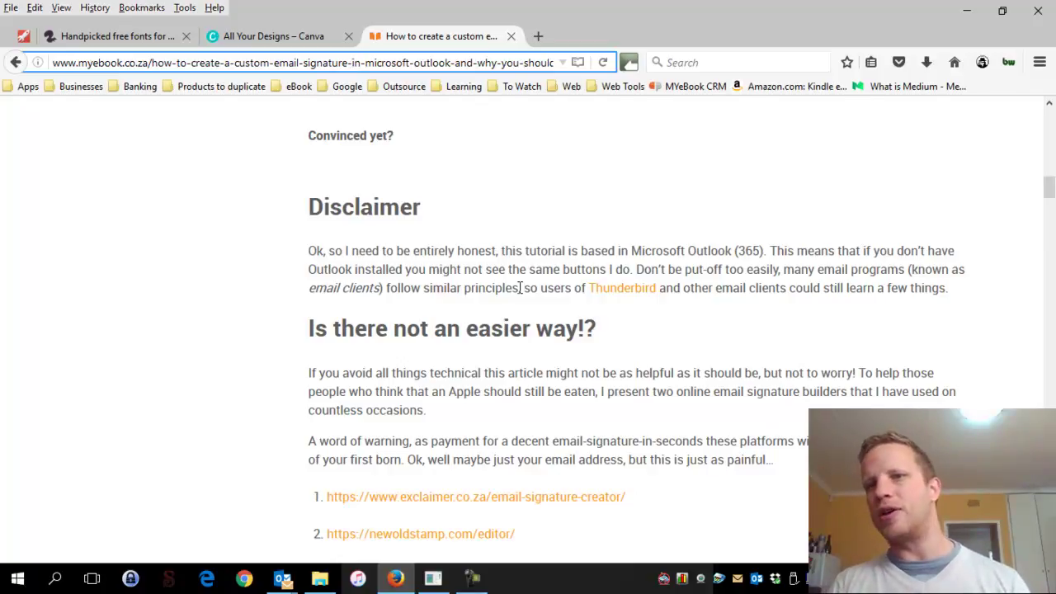
scroll(519, 288, down, 4)
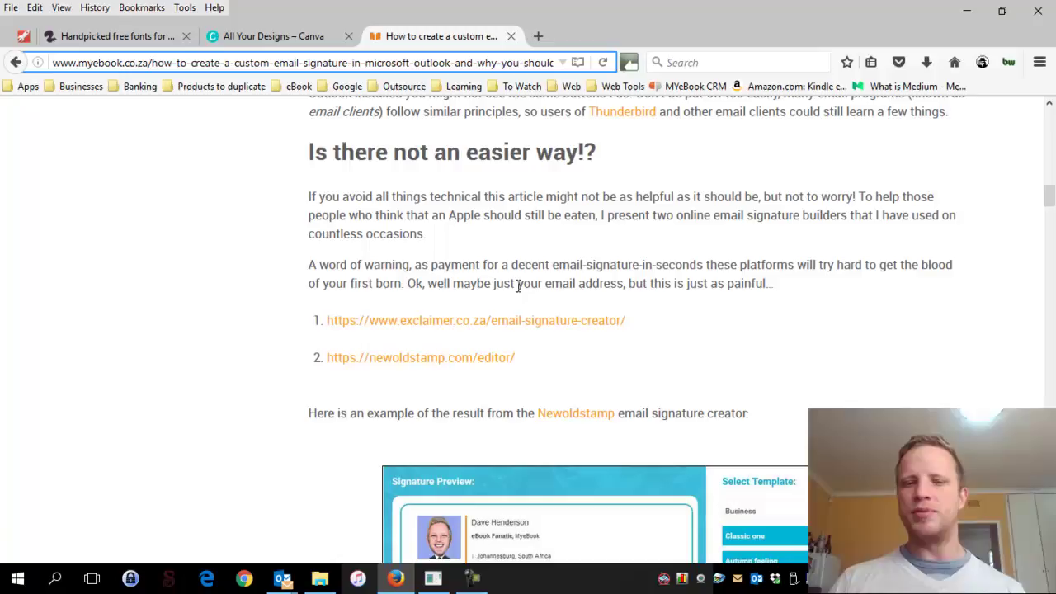
Review the article's two online signature builder links, the Newoldstamp example and the "Your Font" section
drag(647, 318, 404, 321)
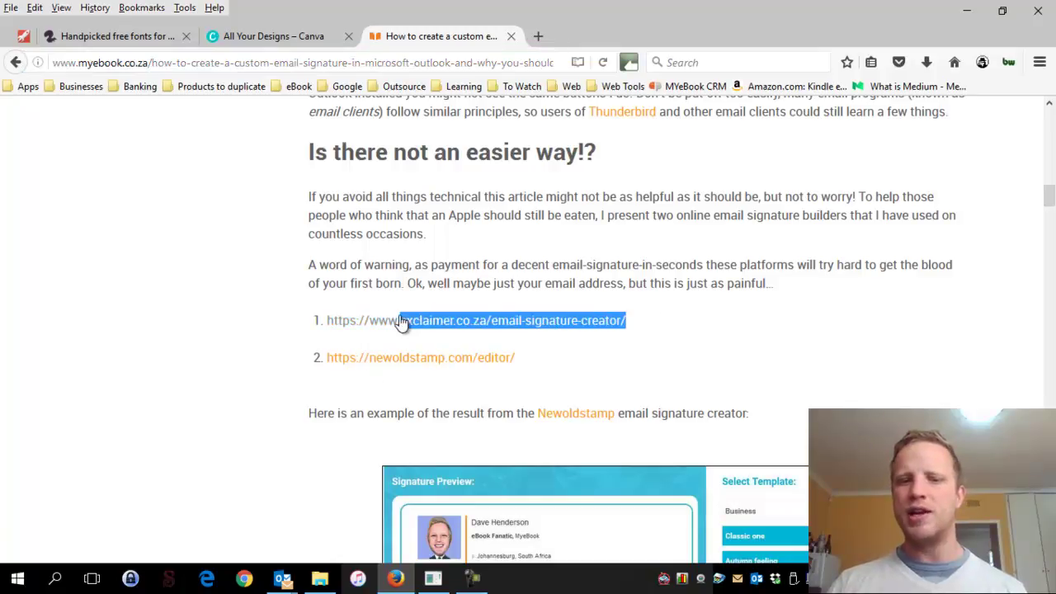
click(551, 350)
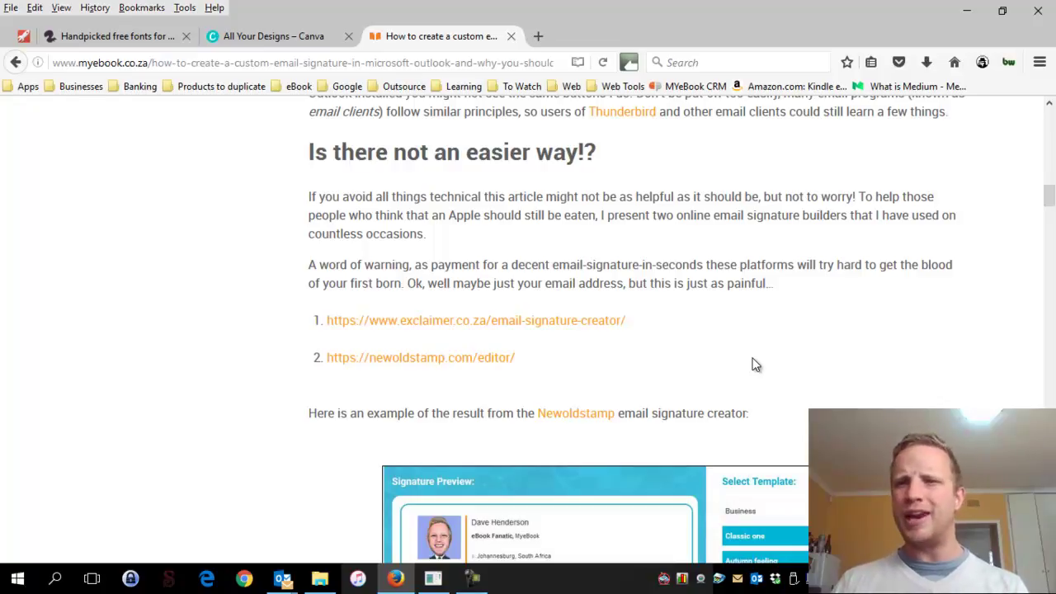
scroll(756, 365, down, 2)
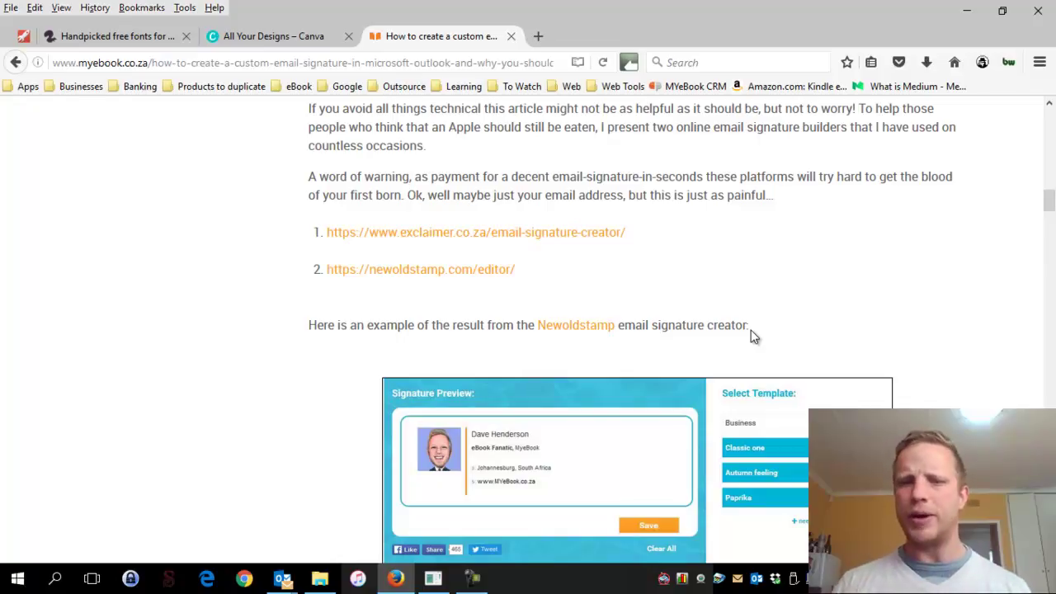
scroll(850, 380, down, 2)
scroll(850, 380, down, 2)
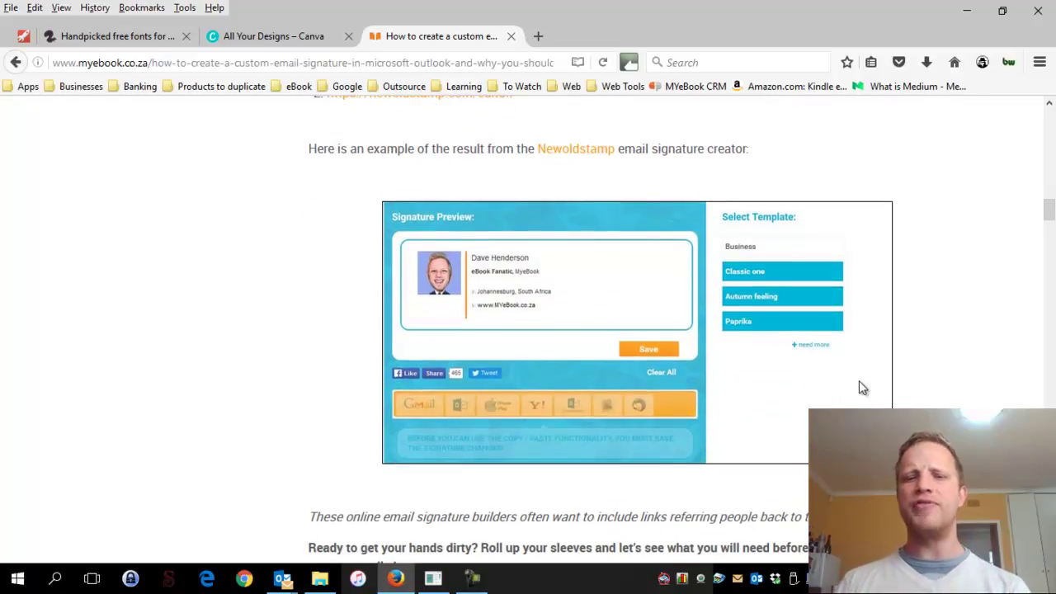
scroll(441, 368, down, 2)
scroll(441, 368, down, 3)
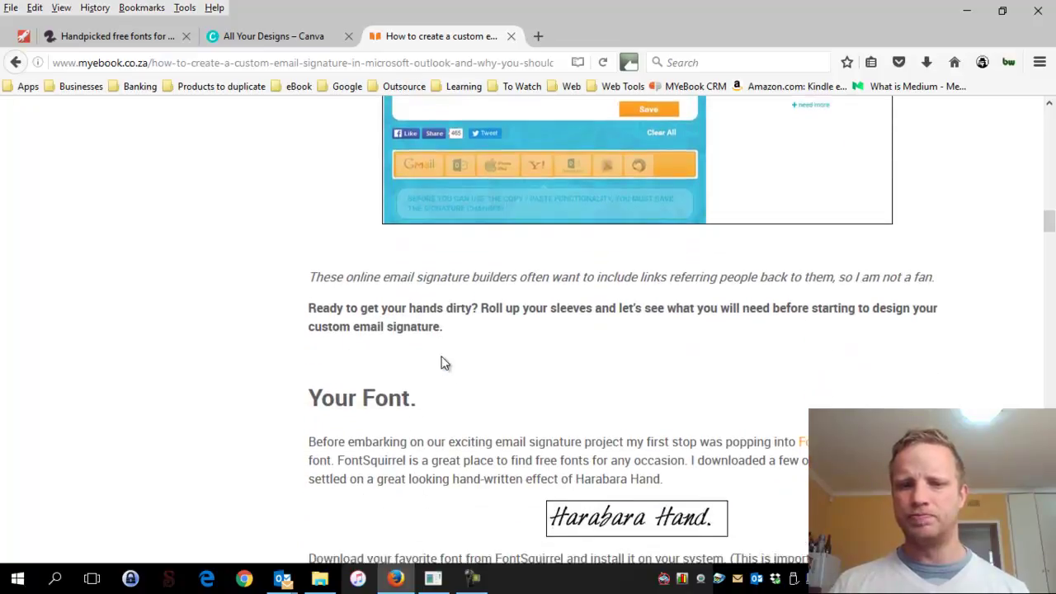
scroll(441, 363, down, 5)
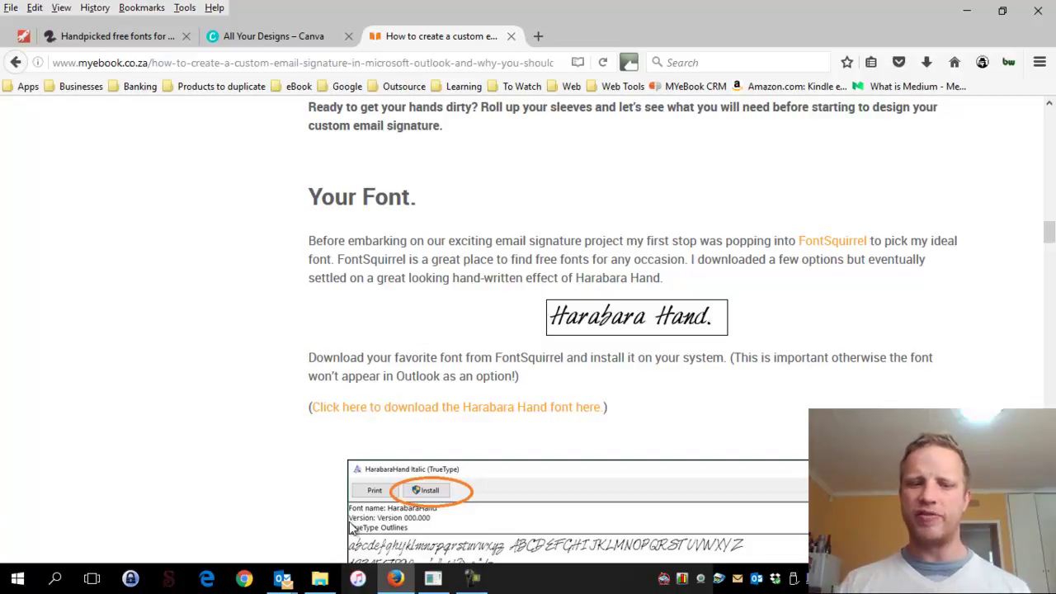
Switch to Outlook and examine the handwritten font used for the name in the example signature
mouse_move(283, 577)
click(360, 524)
mouse_move(363, 338)
mouse_down()
mouse_move(254, 340)
mouse_move(12, 294)
mouse_up()
click(415, 375)
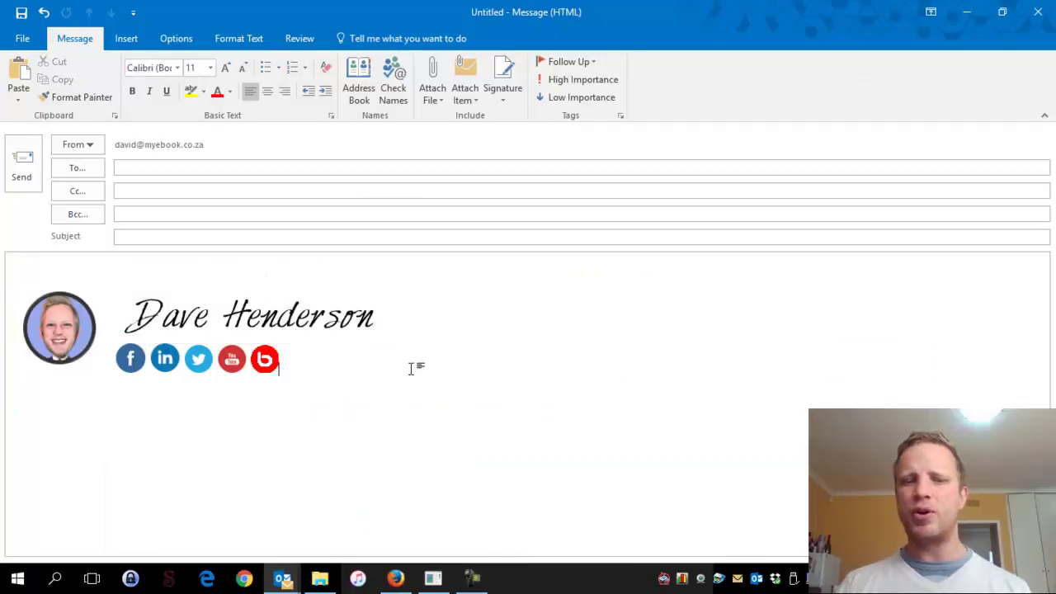
Return to Firefox and browse the free fonts featured on the Font Squirrel home page
click(396, 578)
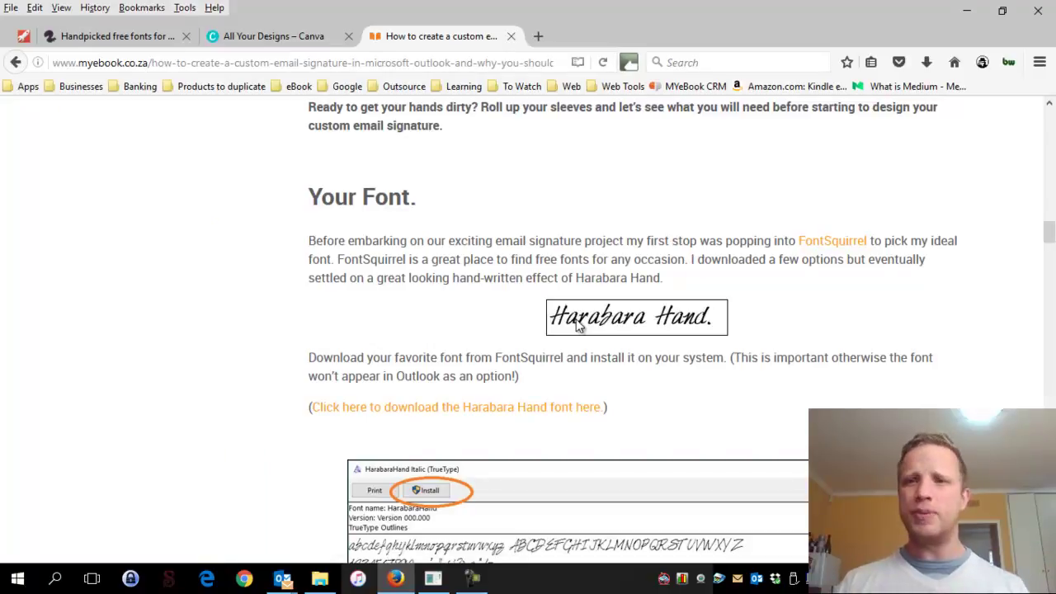
click(129, 36)
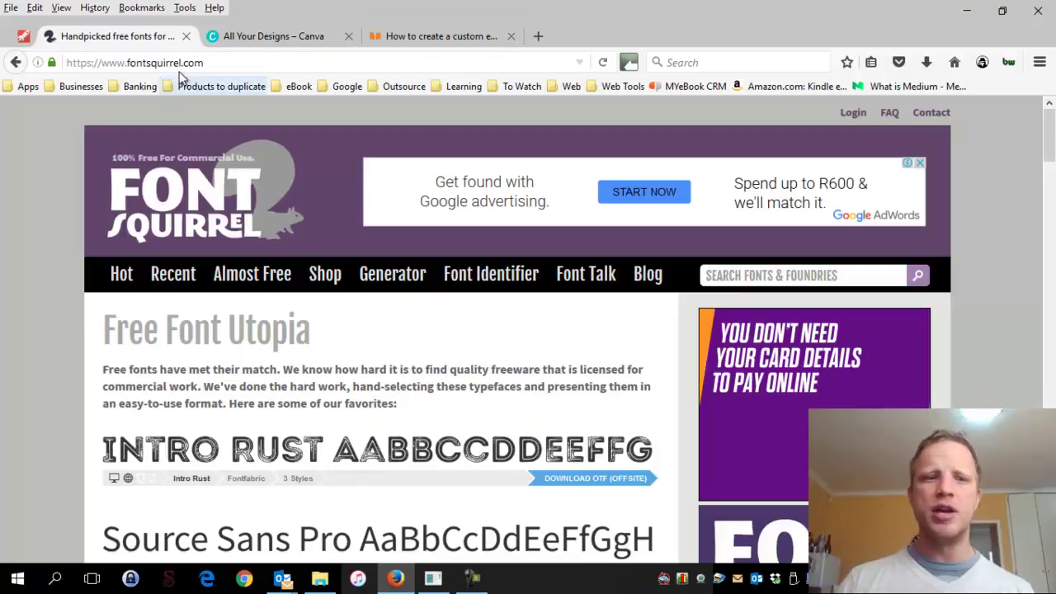
click(223, 62)
scroll(87, 306, down, 5)
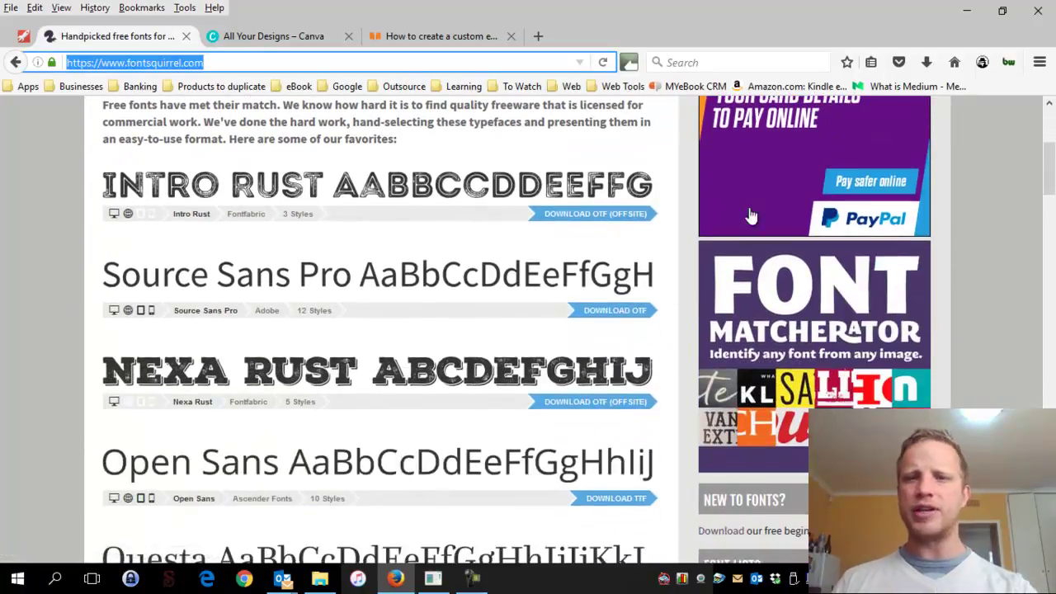
scroll(1044, 188, down, 4)
click(1049, 210)
drag(1050, 203, 1050, 244)
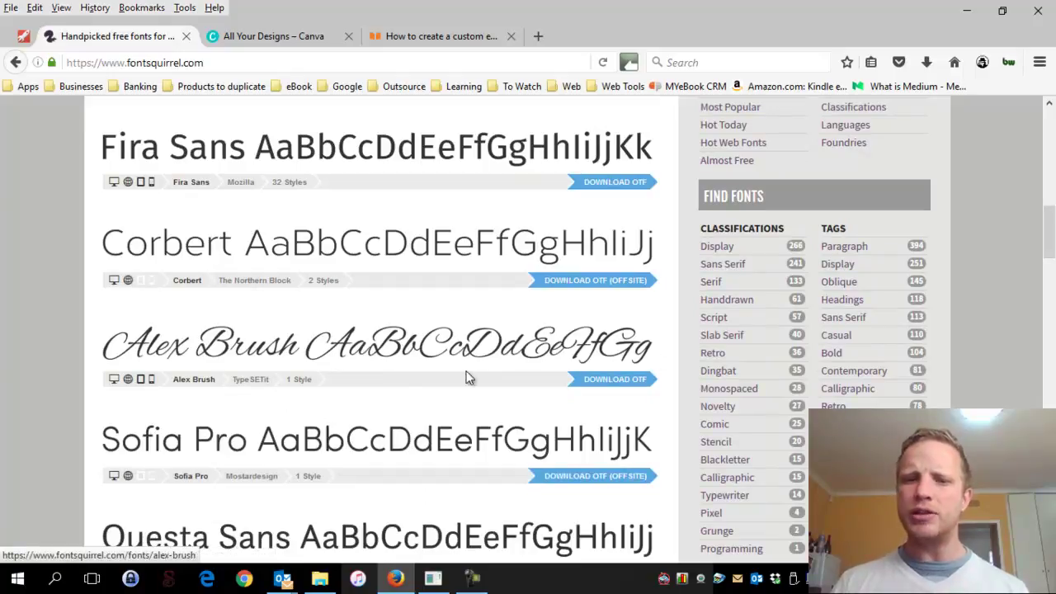
scroll(396, 377, up, 8)
scroll(514, 337, up, 3)
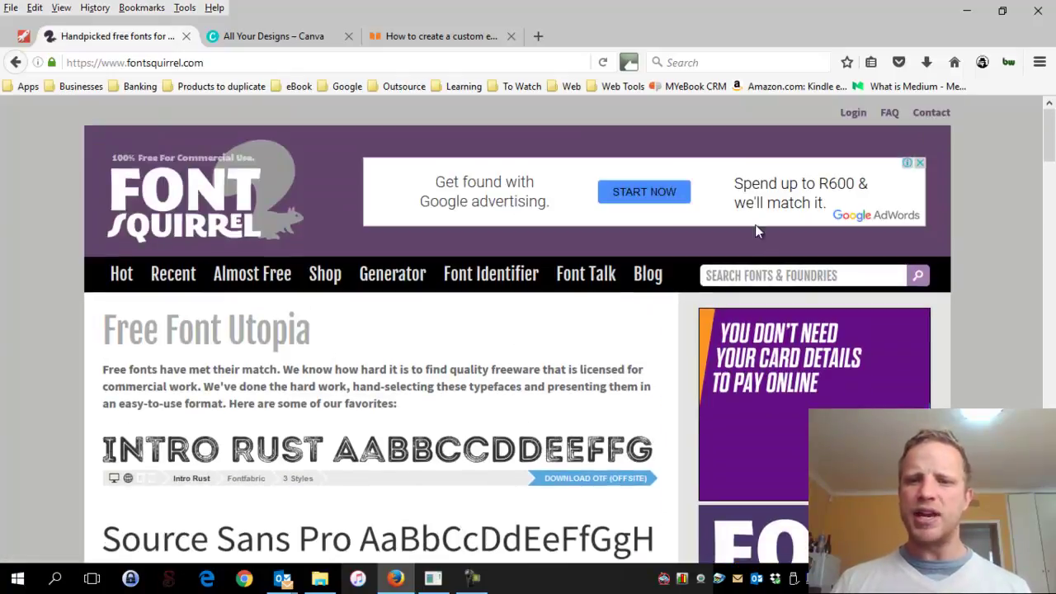
Search Font Squirrel for "handwriting" fonts
click(765, 275)
text(HA)
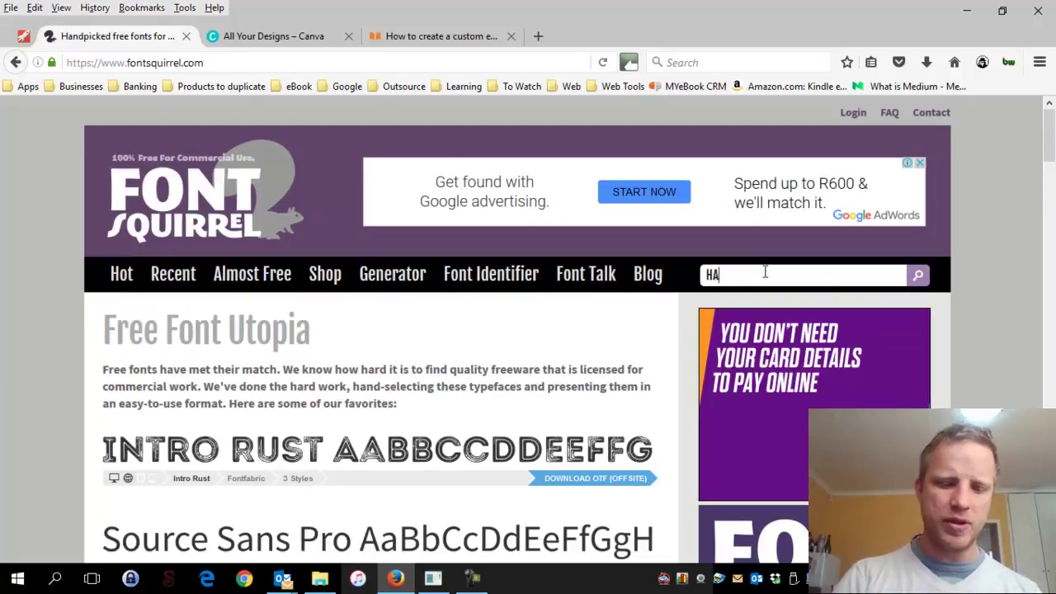
text(NDWRITING)
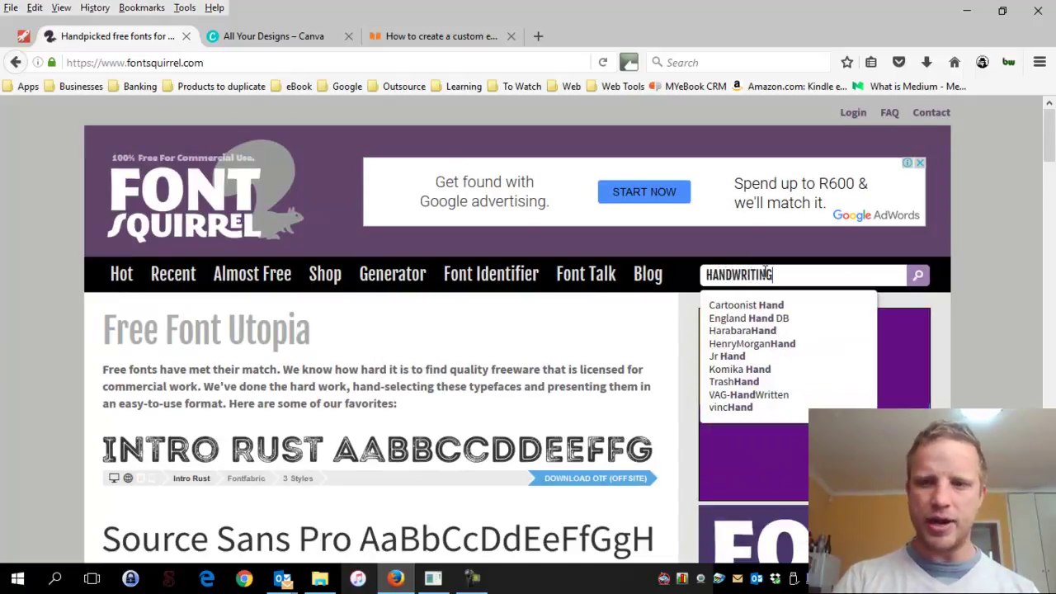
key(Return)
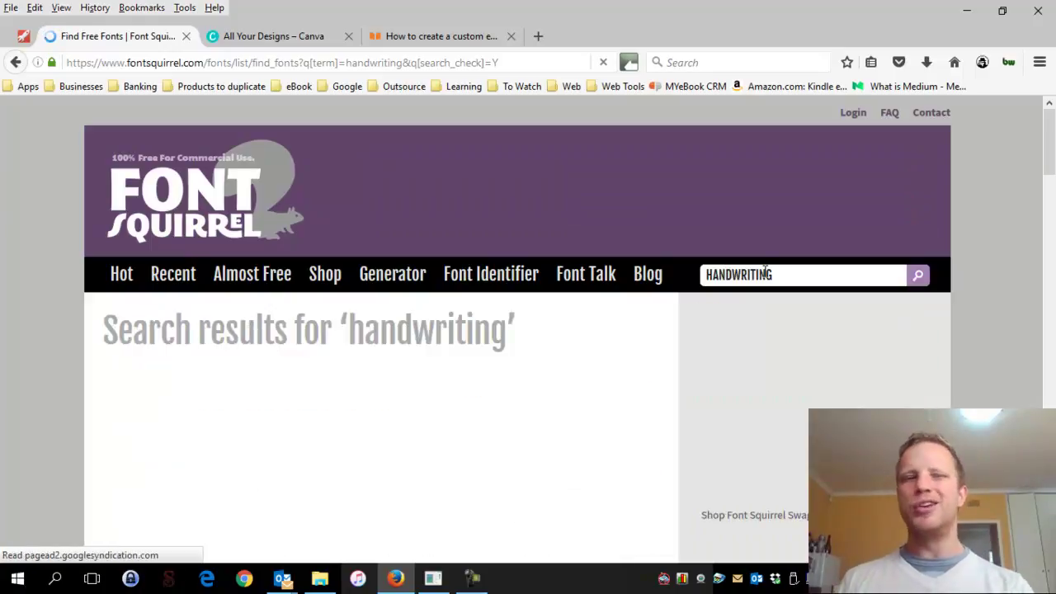
scroll(578, 358, down, 5)
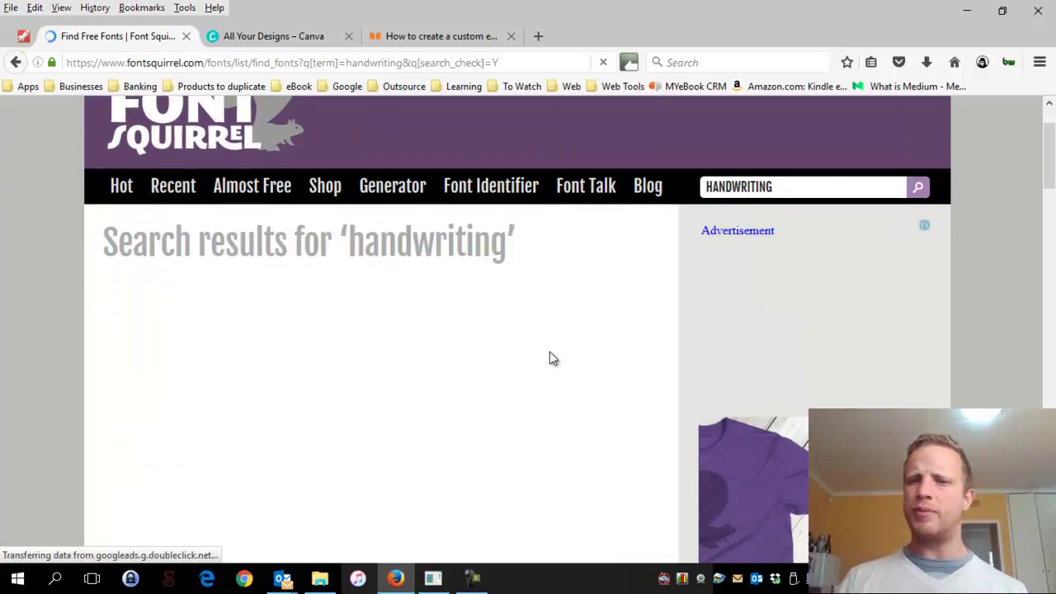
scroll(564, 355, up, 5)
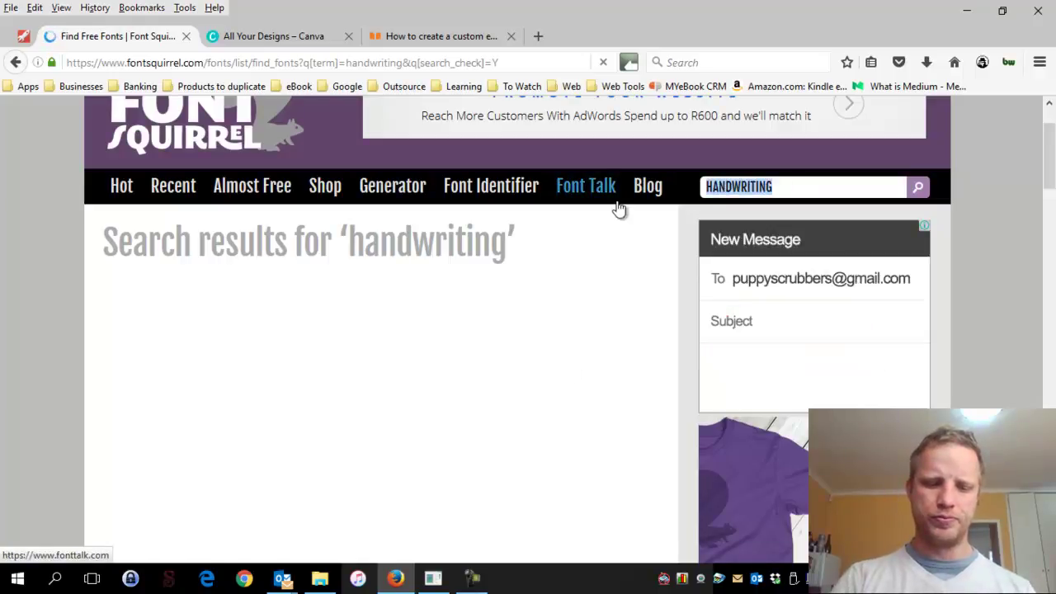
Look up "hand" in the font search suggestions, and run an empty search to browse all fonts
text(HAND)
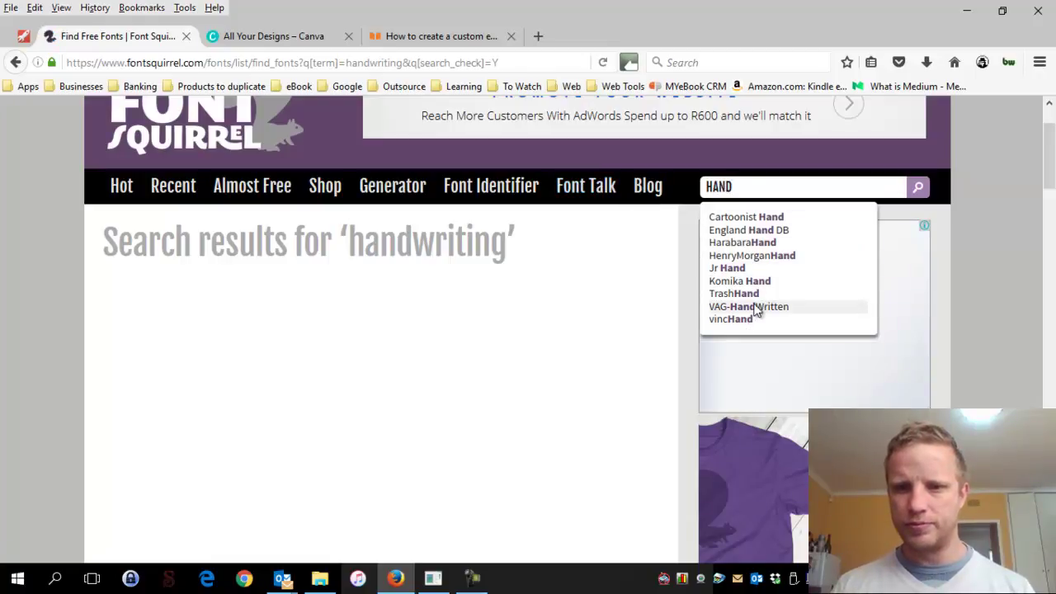
key(BackSpace)
key(BackSpace)
key(BackSpace)
key(BackSpace)
click(915, 190)
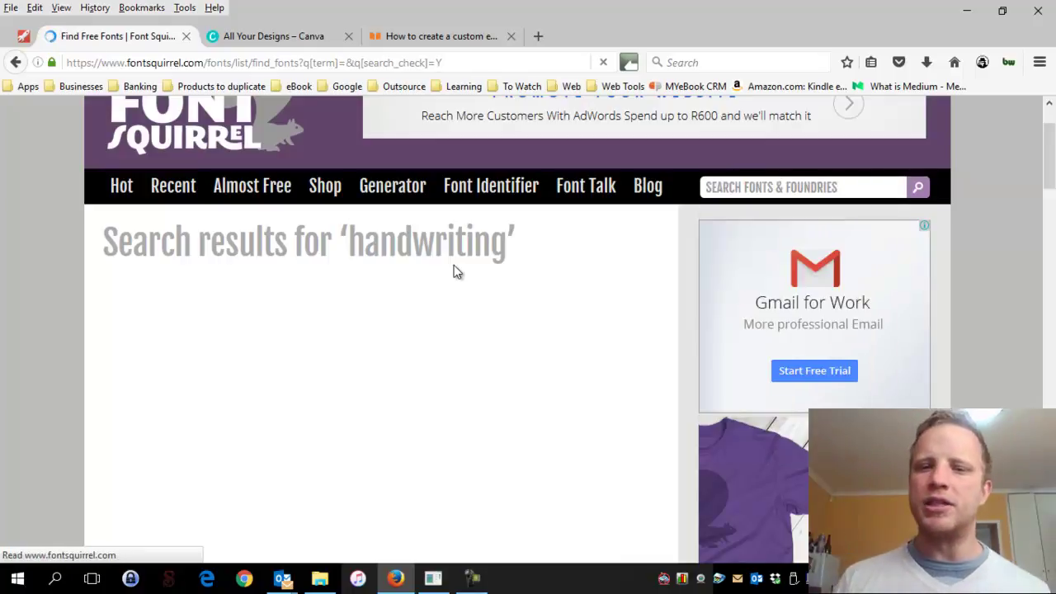
scroll(283, 272, down, 5)
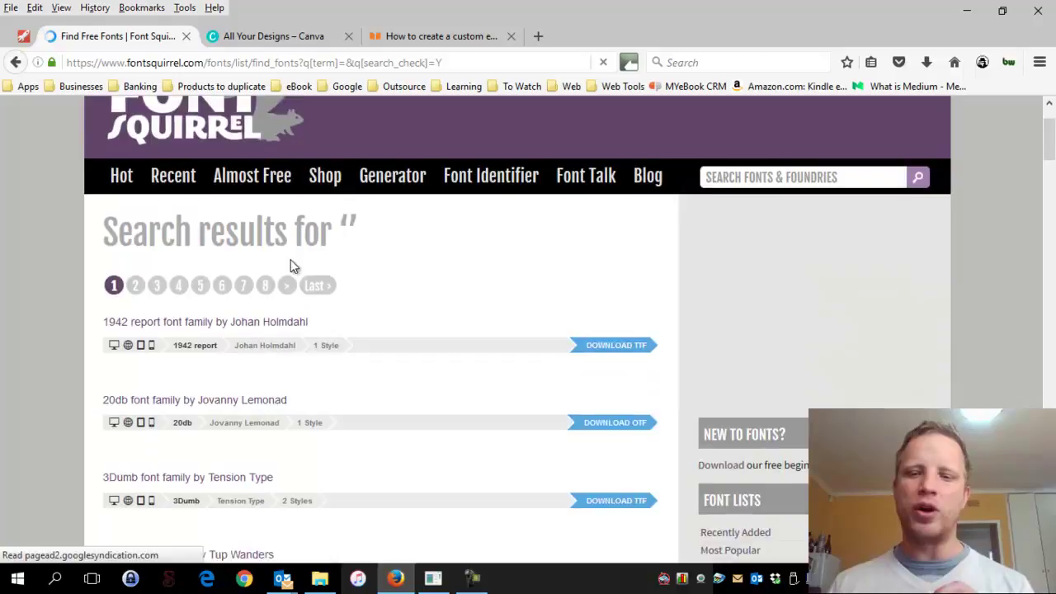
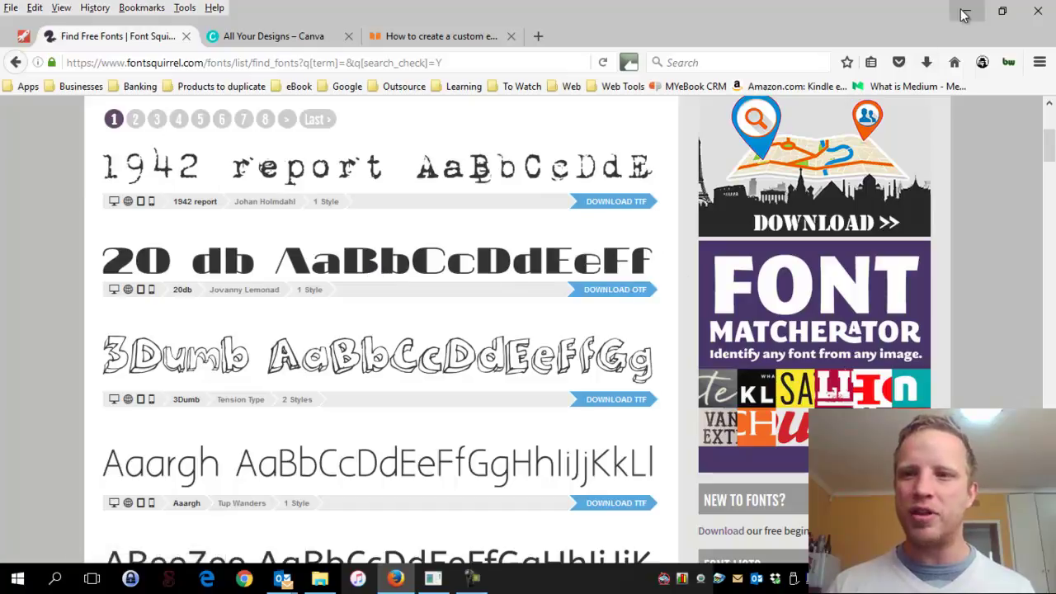
Switch to File Explorer, open the Fonts folder in Email Sig and select the archives from alex-brush.zip through Note-this.zip
click(319, 578)
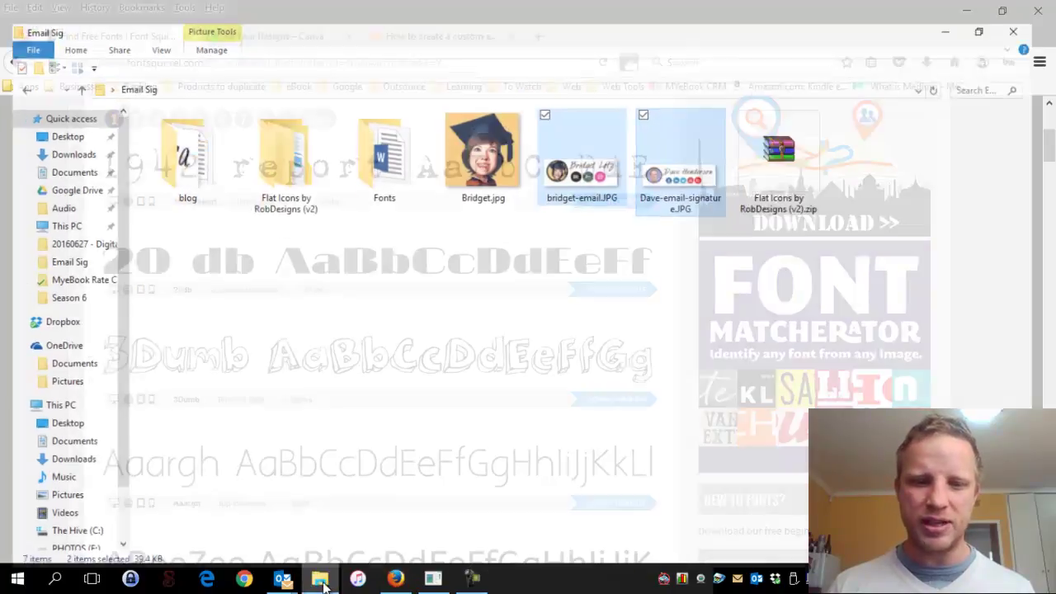
double_click(366, 153)
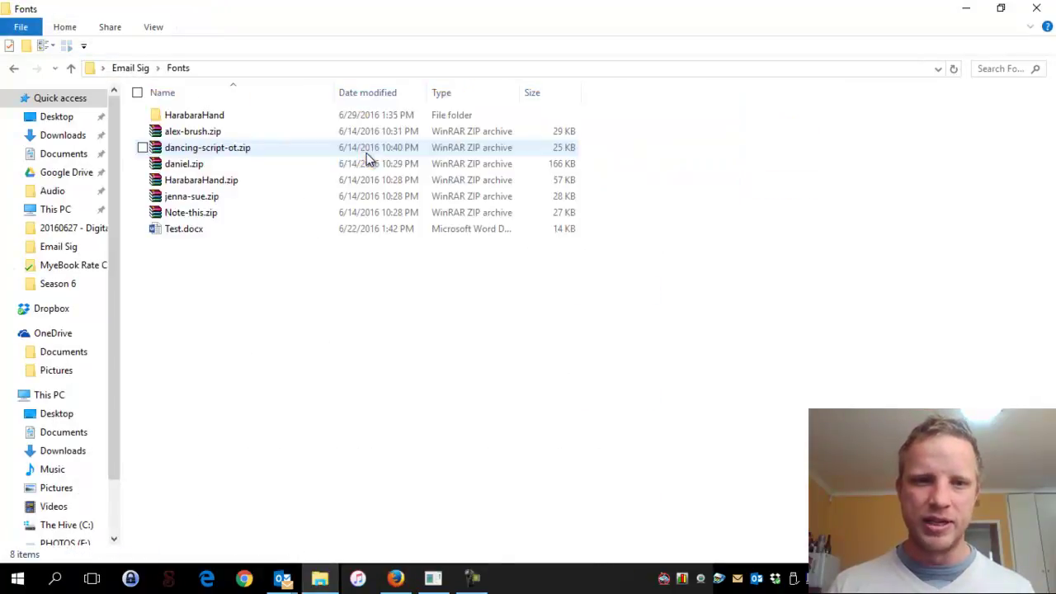
click(187, 213)
shift+click(190, 133)
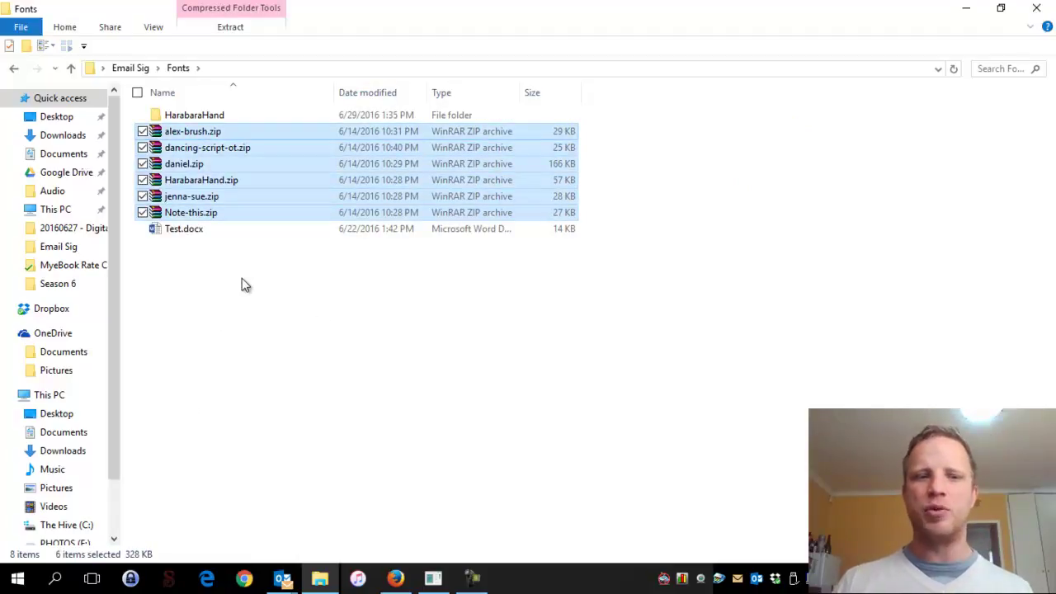
Preview the Note_this.ttf font inside Note-this.zip, close the preview and archive, and select HarabaraHand.zip
double_click(217, 215)
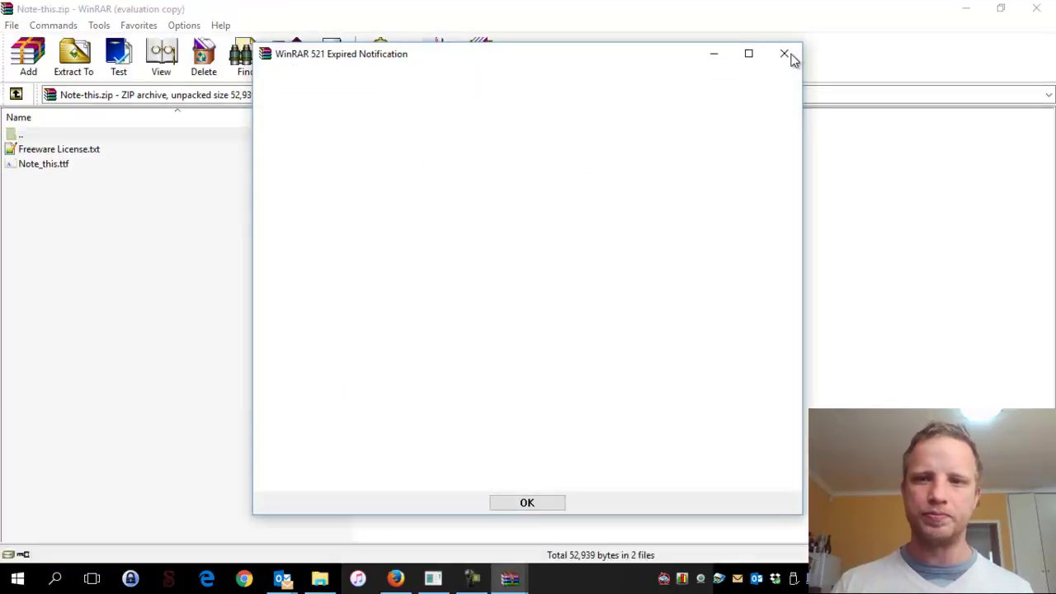
key(Escape)
double_click(85, 164)
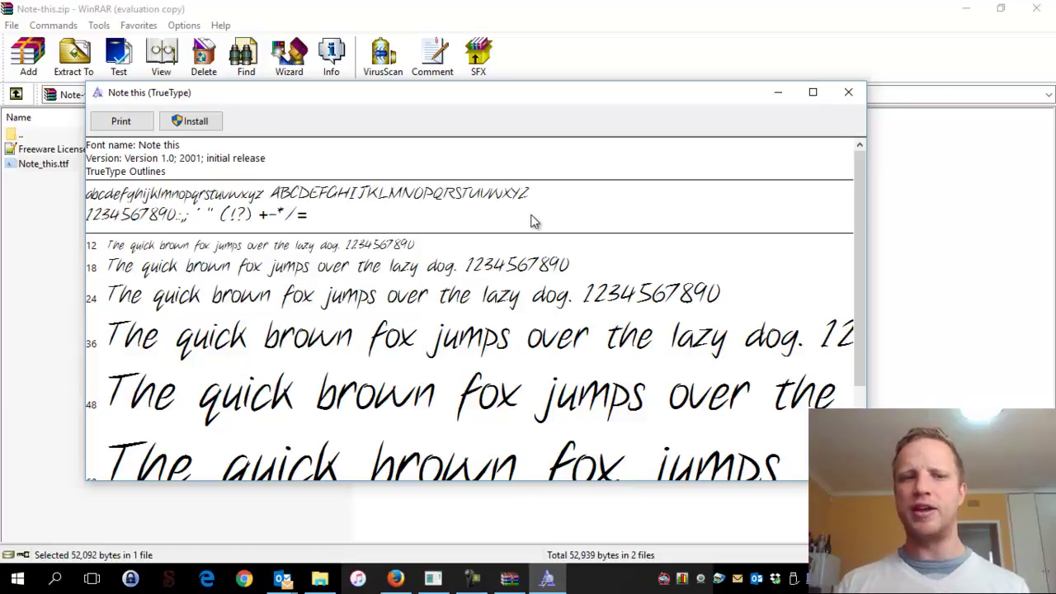
click(848, 92)
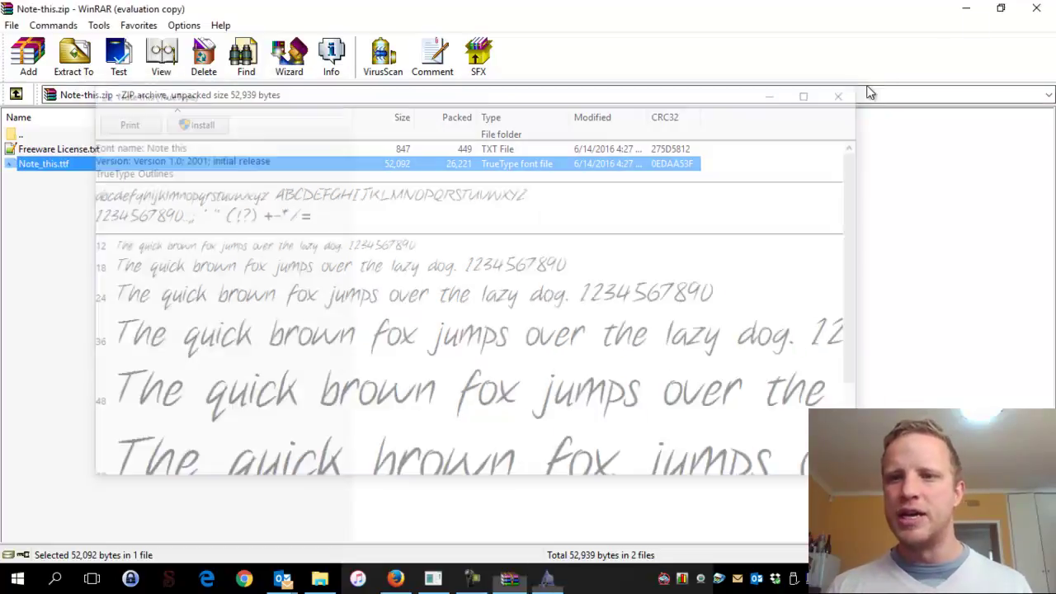
click(1036, 8)
click(196, 182)
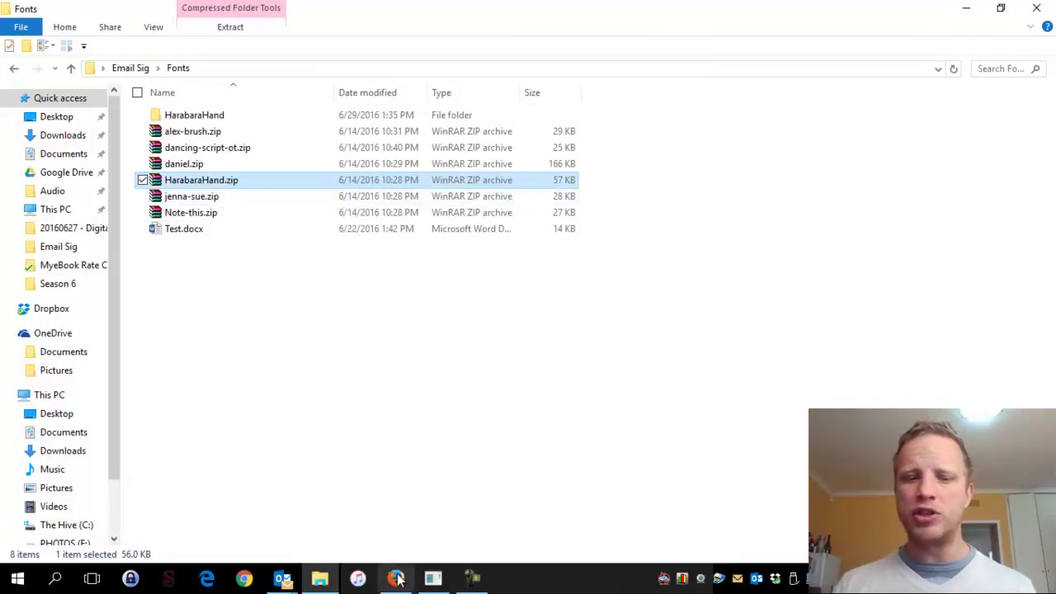
Switch to Firefox, open the 1942 Report font page and start its TTF download, cancelling at the save prompt
key(alt+Tab)
click(289, 179)
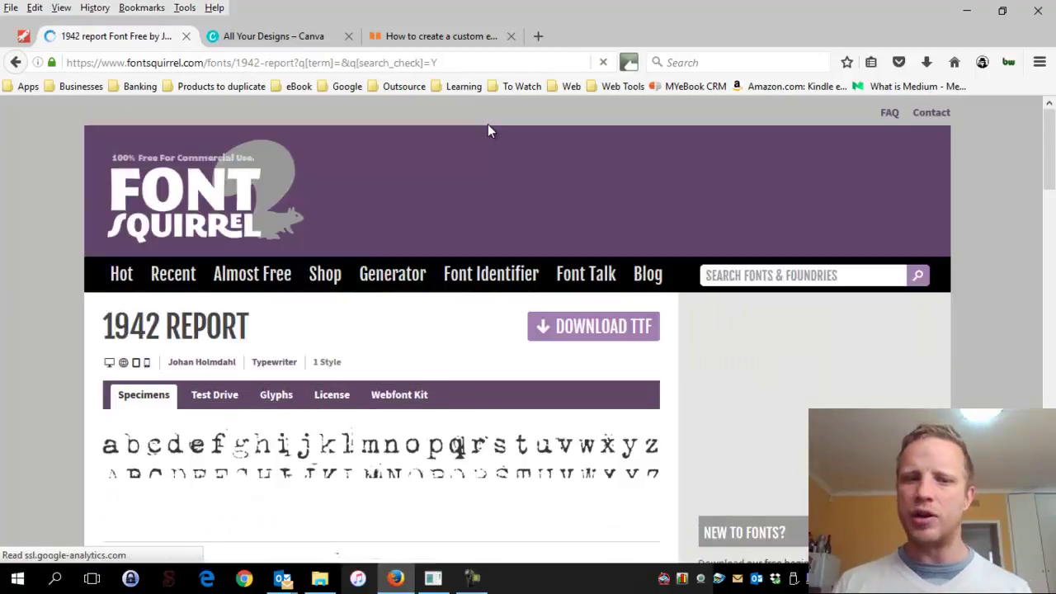
scroll(476, 182, down, 2)
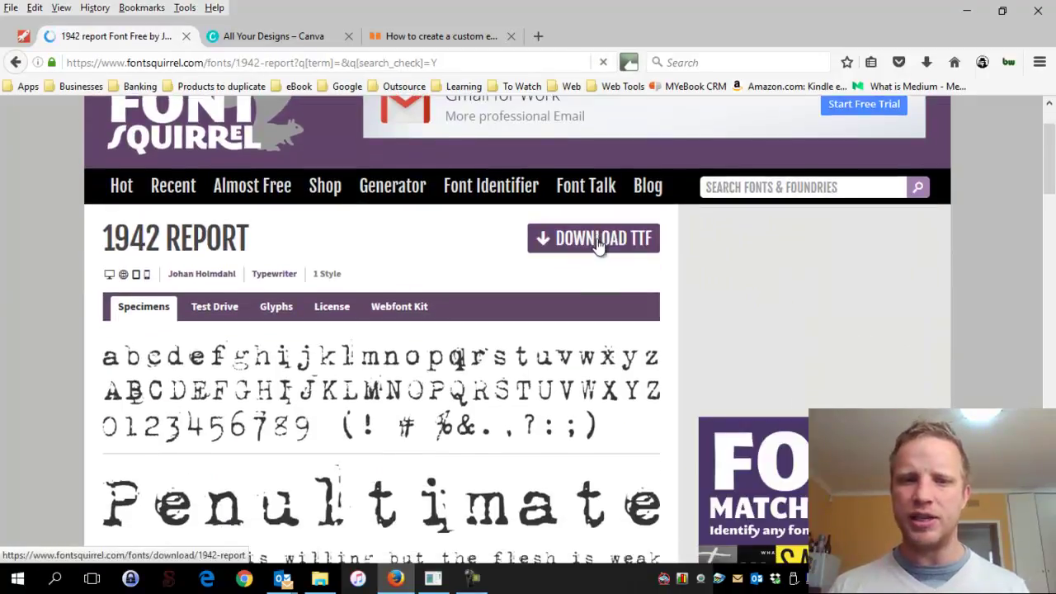
click(598, 239)
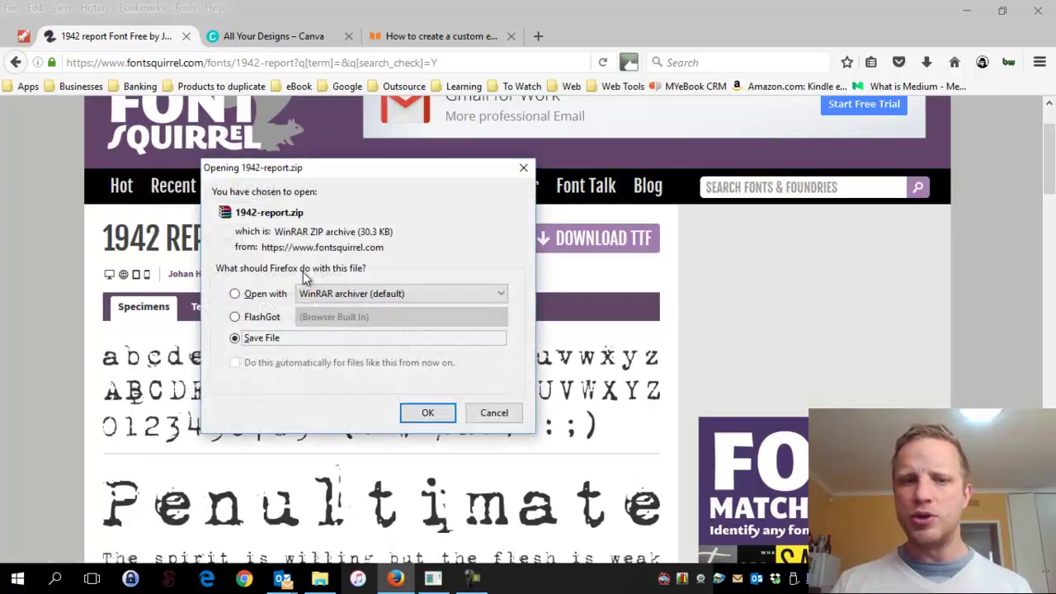
click(495, 413)
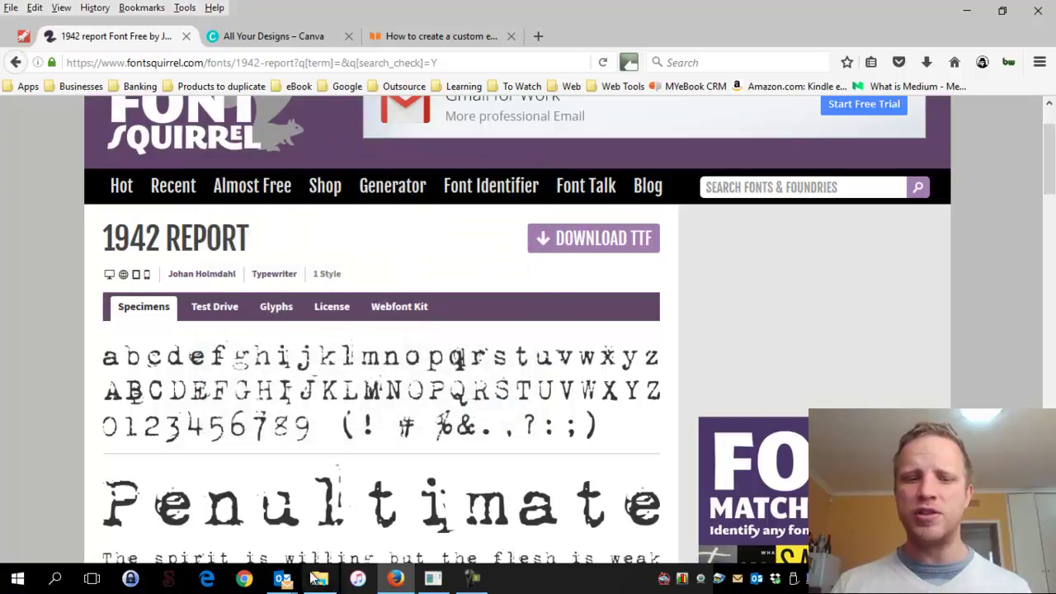
Switch to File Explorer, open HarabaraHand.ttf from HarabaraHand.zip and try to install the font, declining to replace the installed copy
click(320, 577)
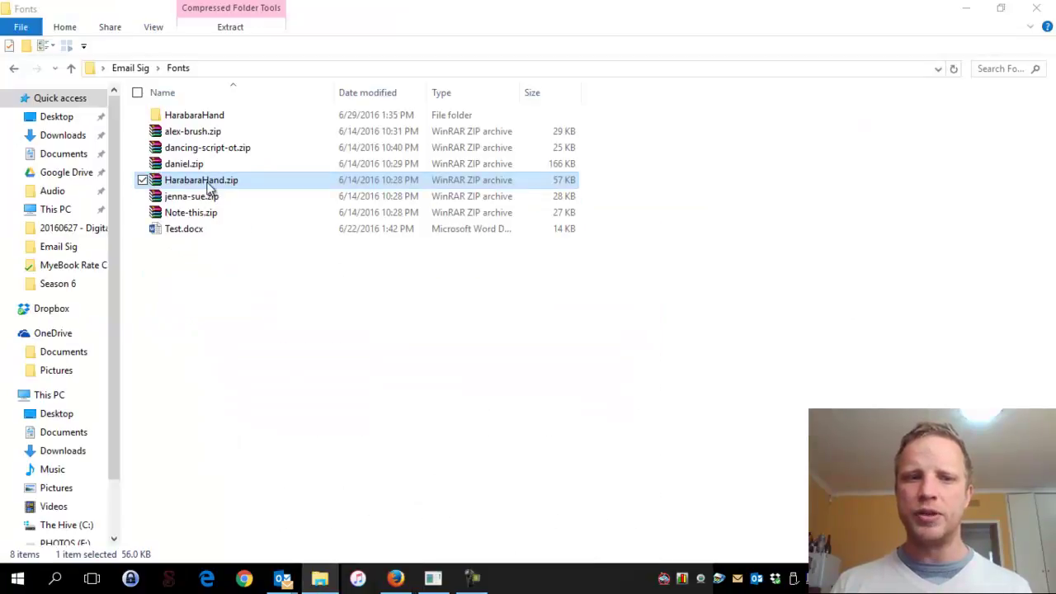
double_click(207, 187)
click(84, 166)
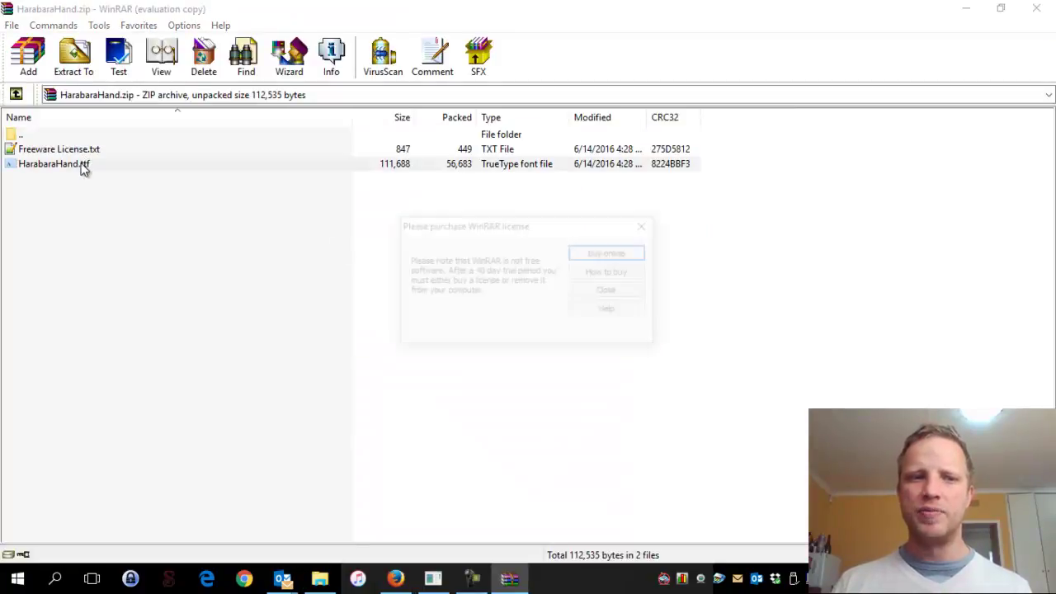
click(646, 221)
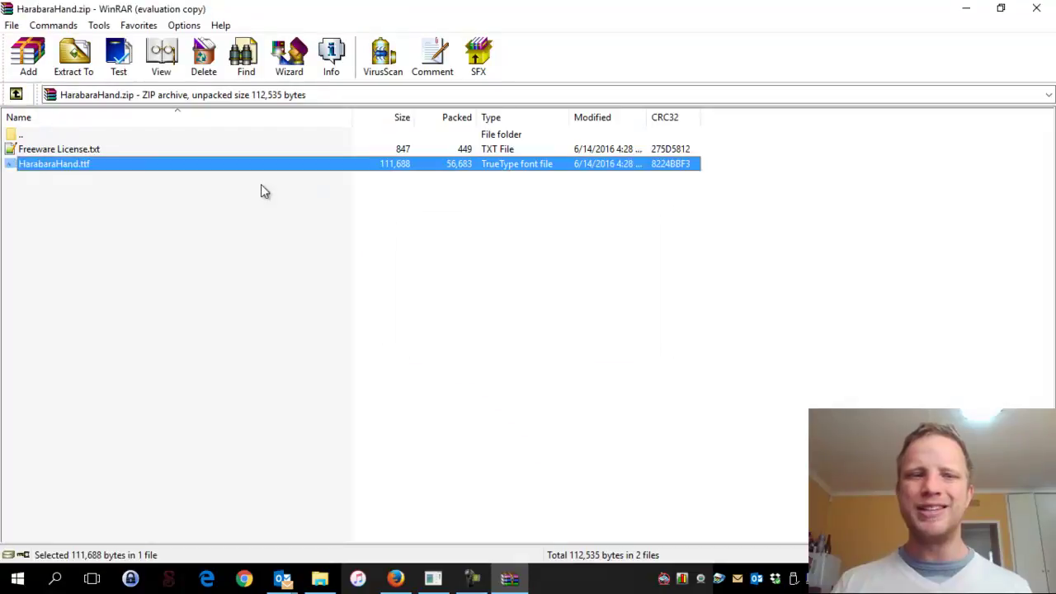
double_click(125, 165)
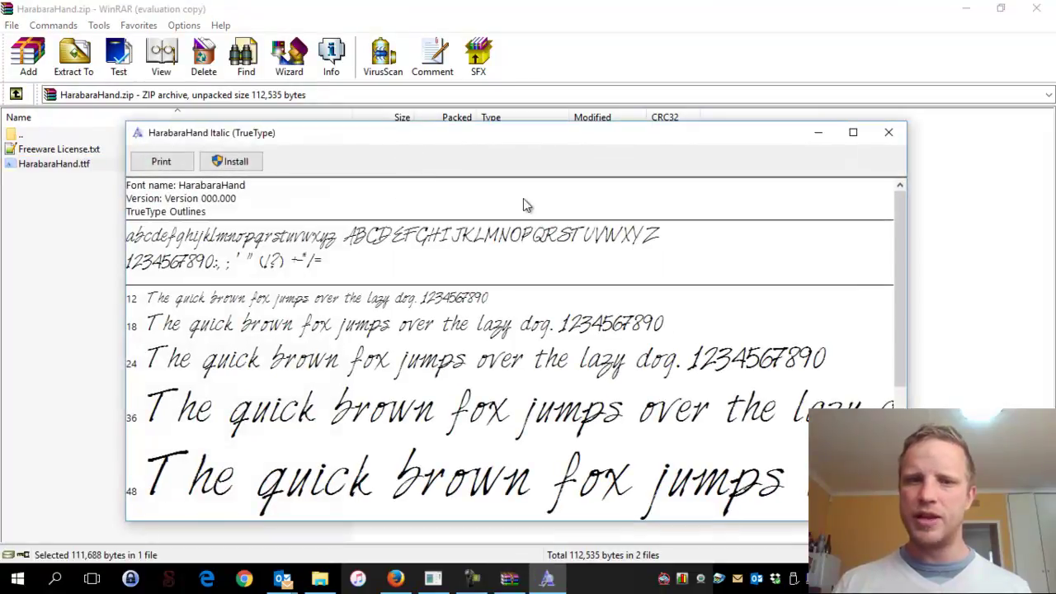
click(233, 161)
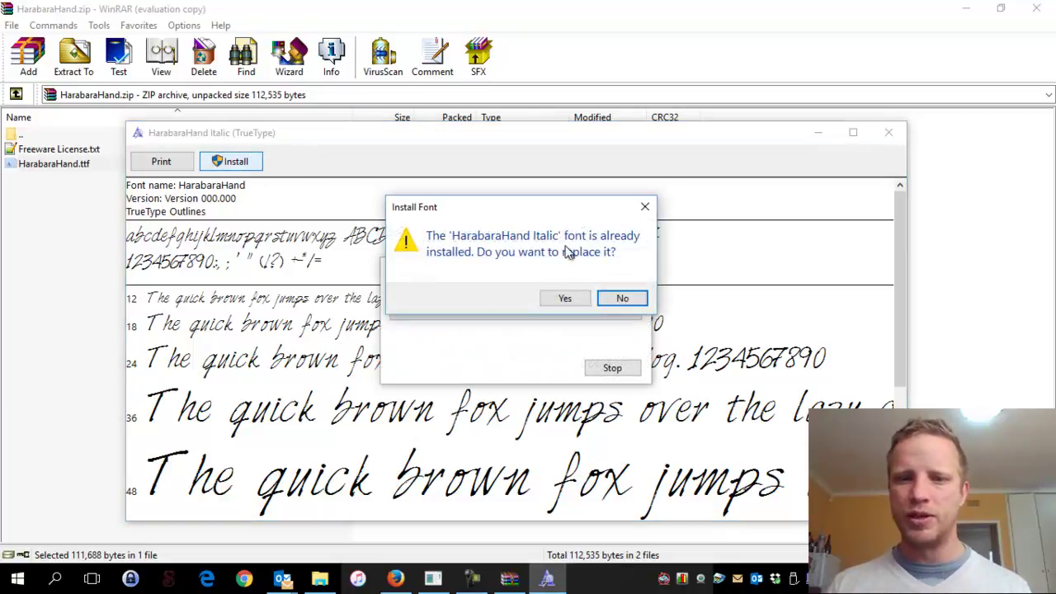
click(620, 300)
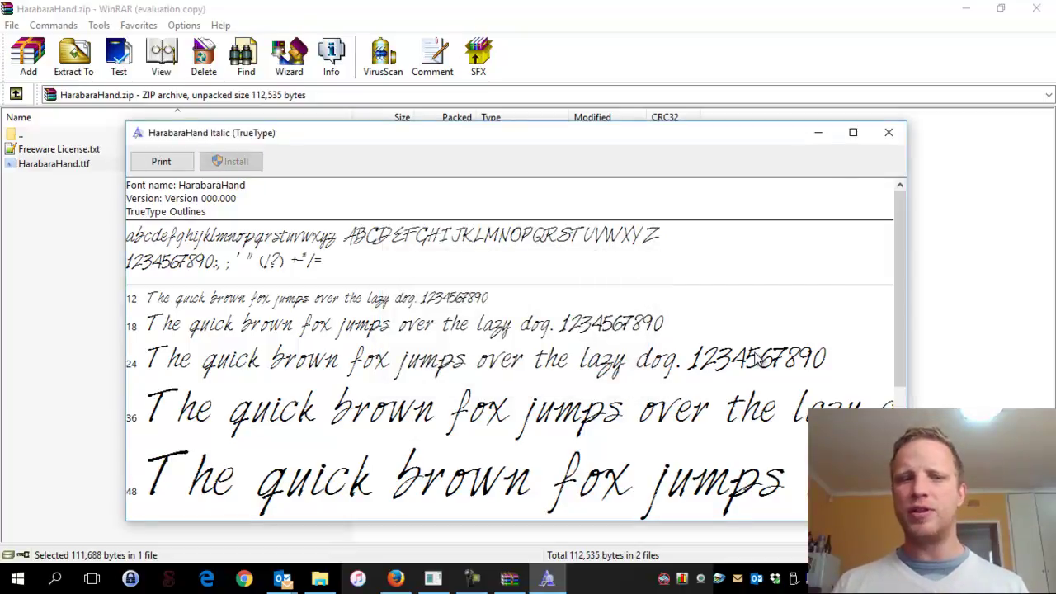
Return to the email signature article in Firefox and read from the Your Font section to the Social Icons section
click(396, 577)
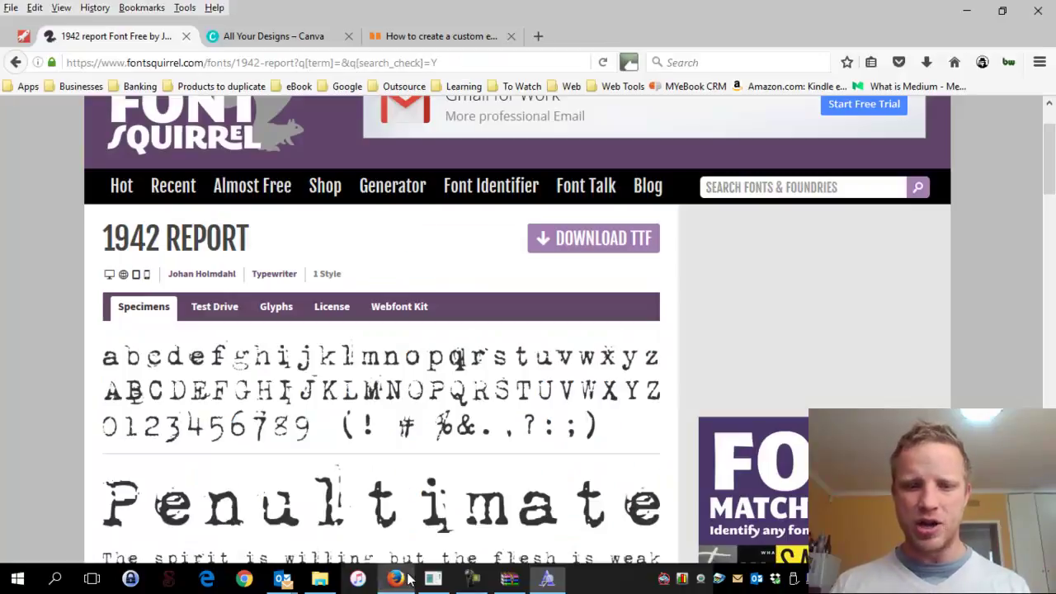
click(412, 36)
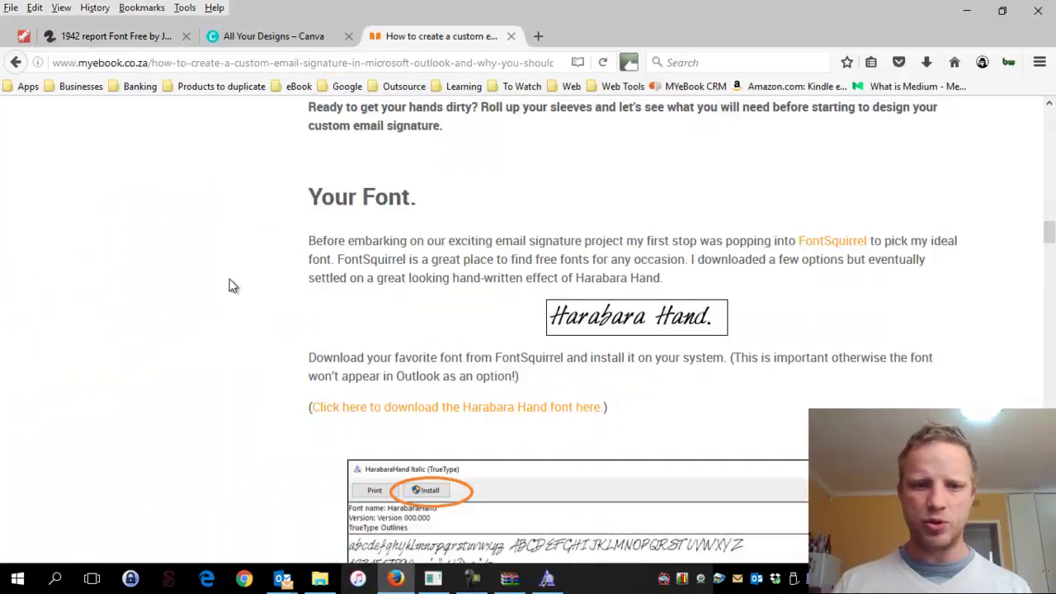
scroll(231, 286, down, 3)
scroll(218, 286, down, 6)
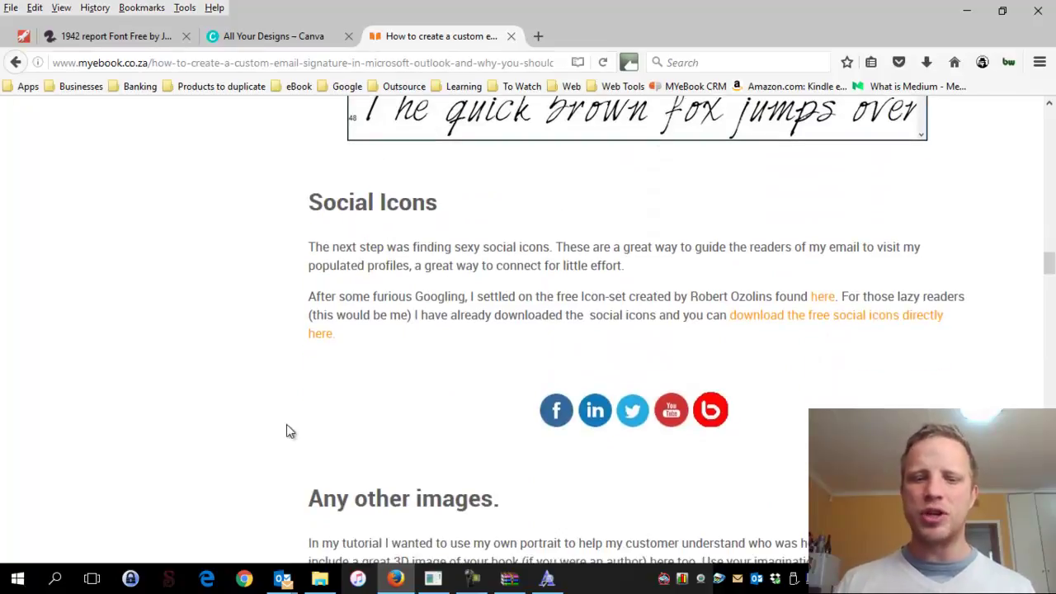
Switch to the Outlook message, point out the row of social icons in the signature, and minimize the message
mouse_move(283, 577)
click(355, 537)
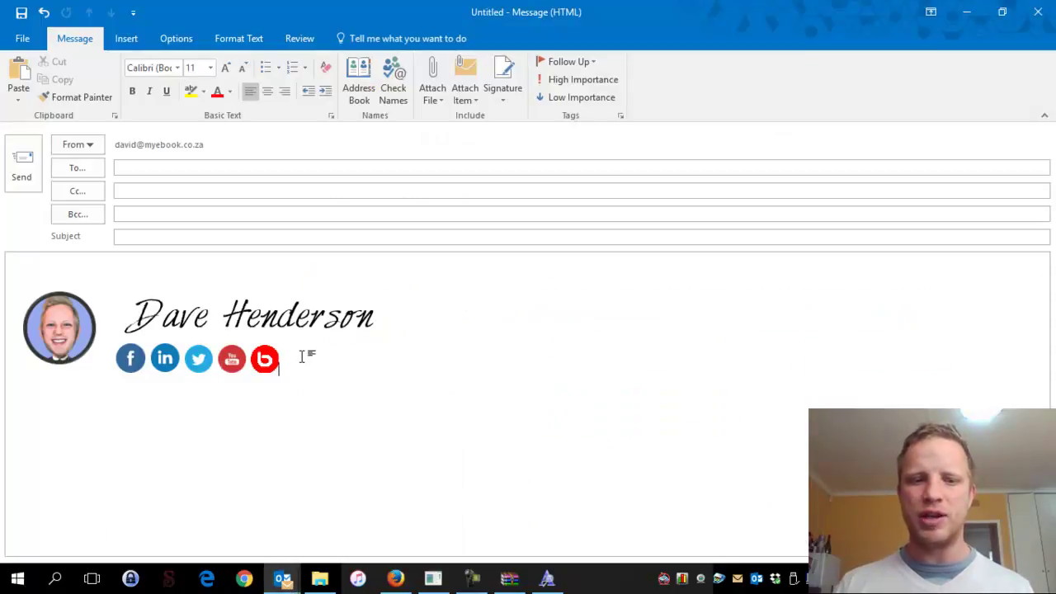
drag(301, 357, 123, 370)
click(966, 10)
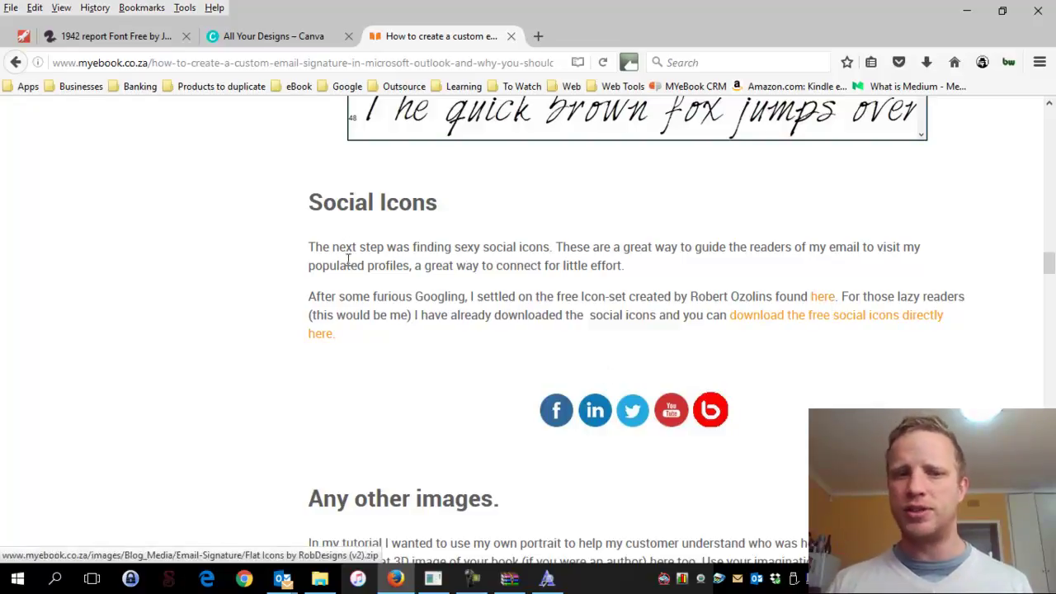
Switch to File Explorer and open the PNG folder inside Email Sig's Flat Icons by RobDesigns (v2) folder
click(320, 578)
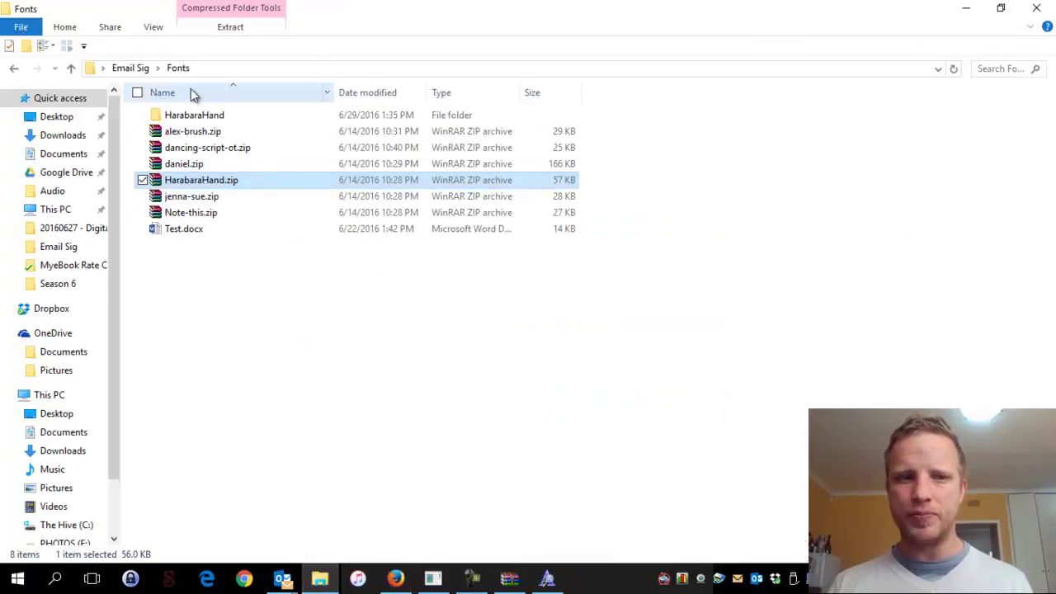
click(137, 67)
double_click(292, 145)
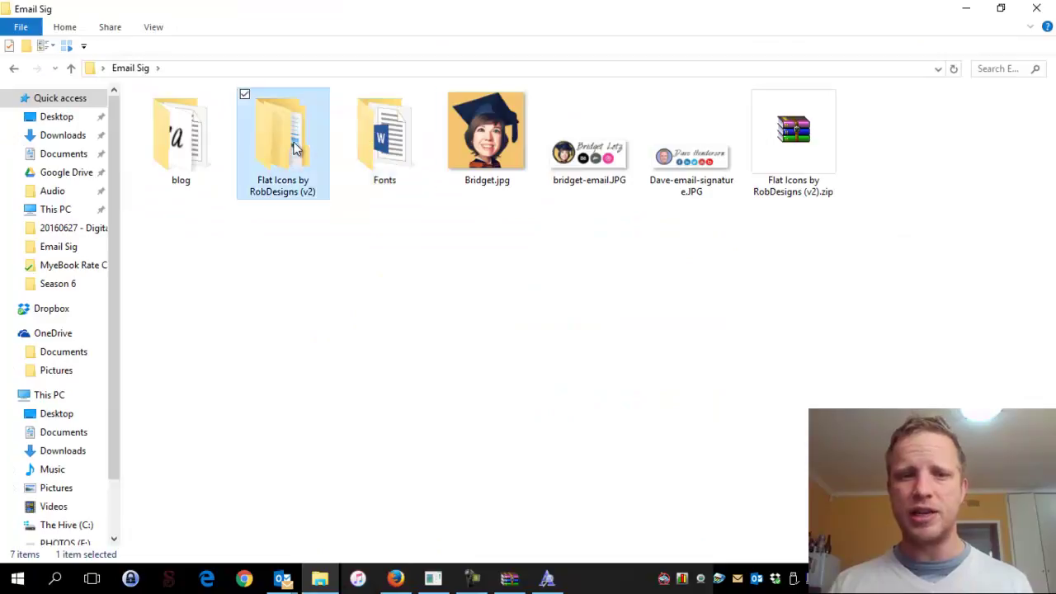
double_click(220, 119)
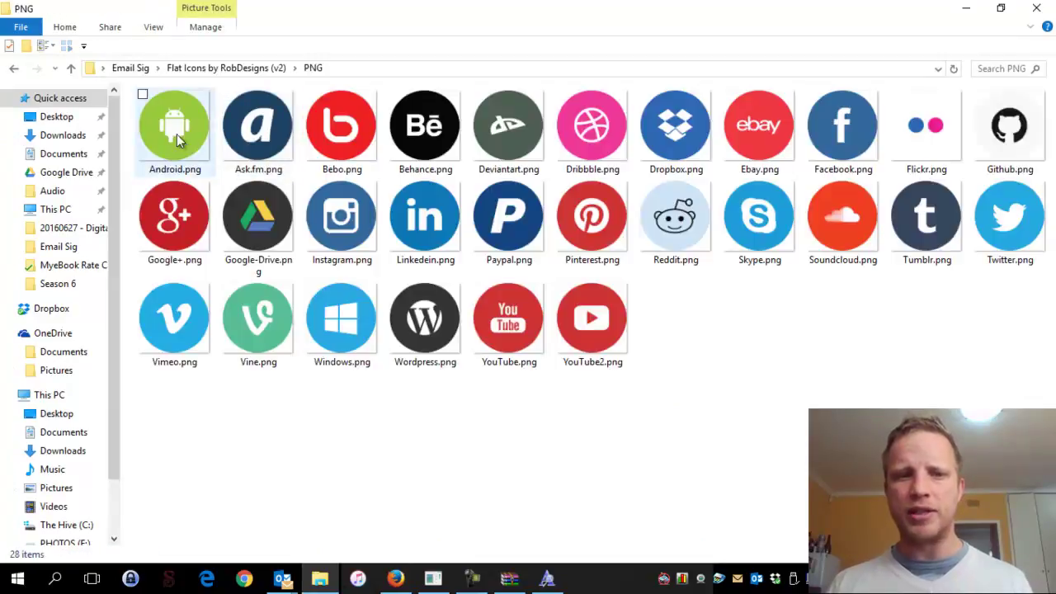
Look over the social icons from Ask.fm.png to YouTube2.png, and preview Android.png at full size
click(248, 149)
shift+click(589, 323)
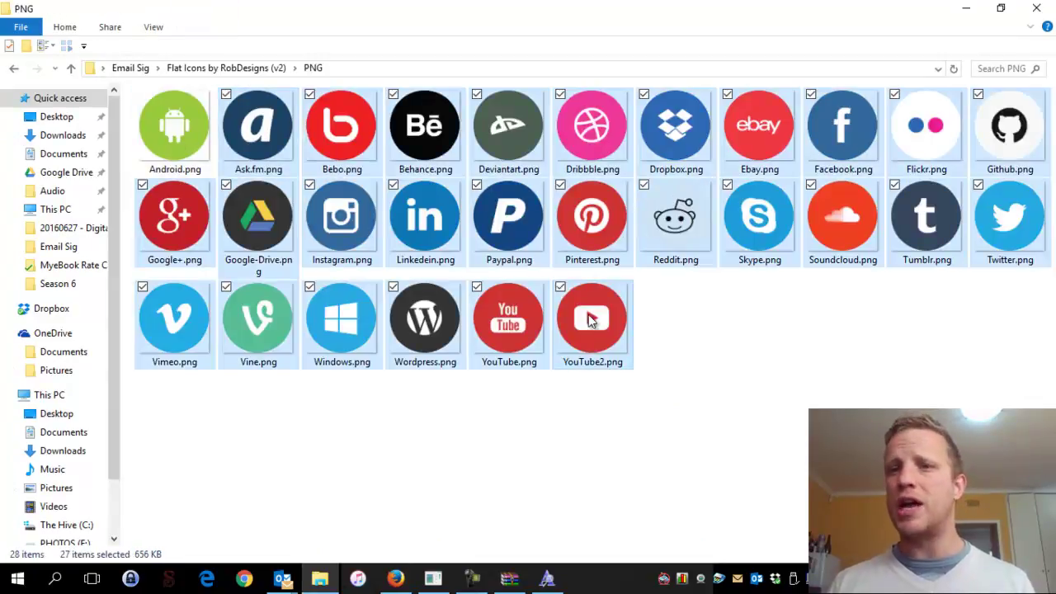
click(177, 124)
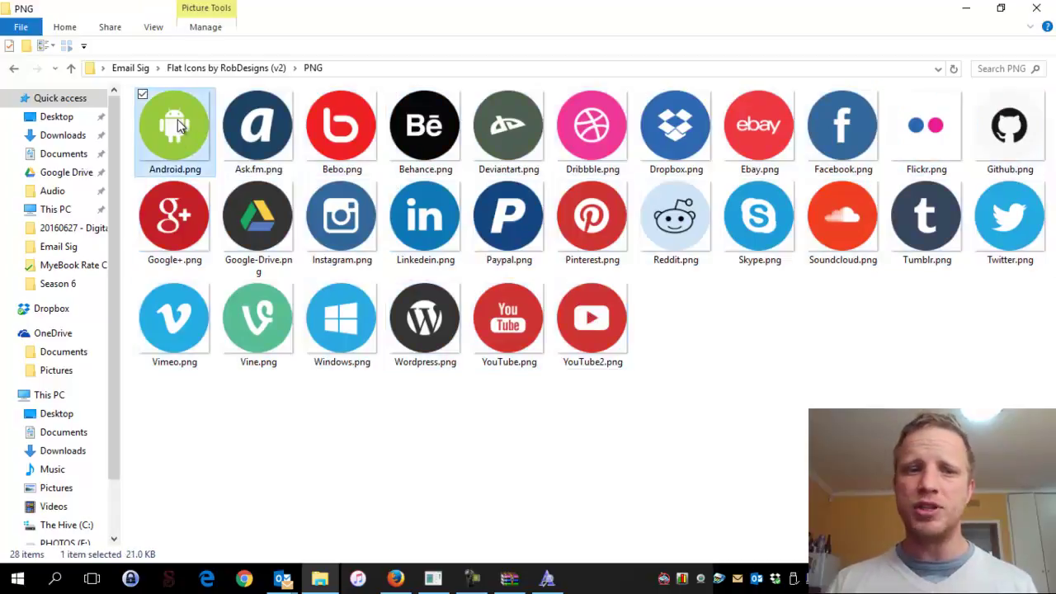
double_click(172, 132)
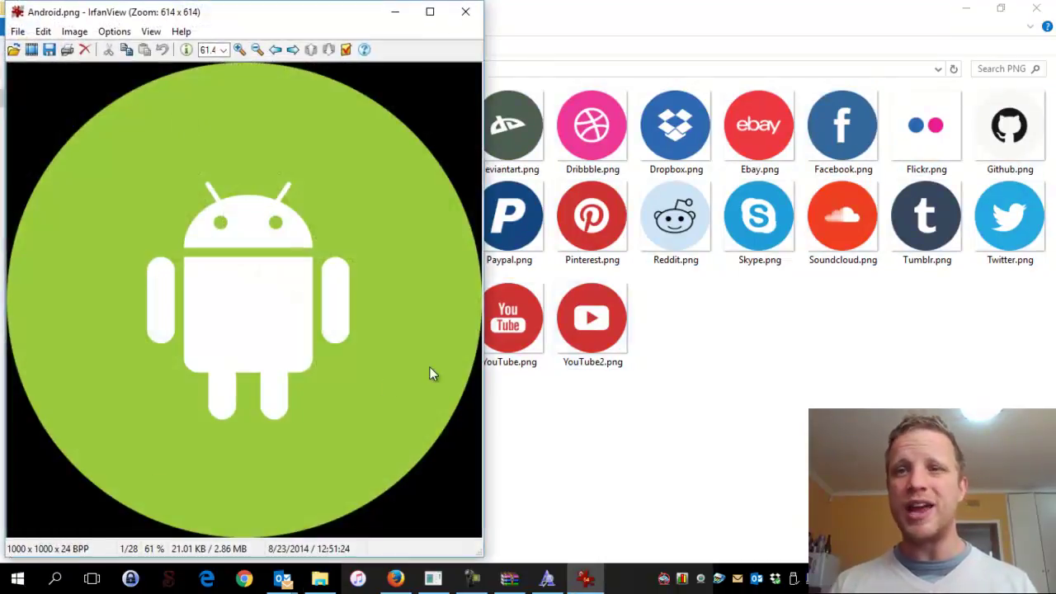
key(Escape)
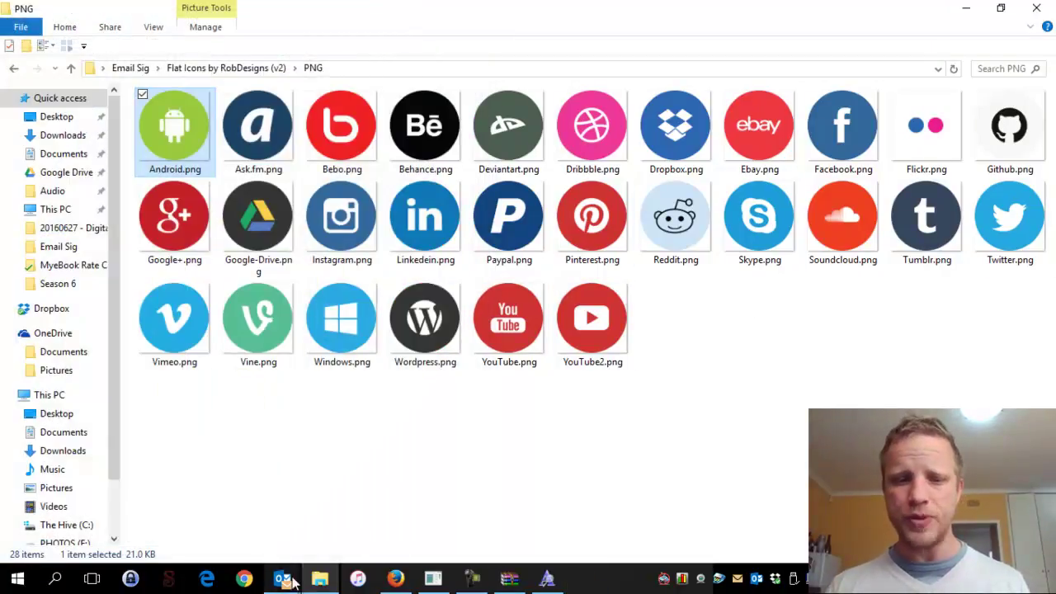
Go back to the Email Sig folder, check the contents of its Fonts folder, and return to Email Sig
click(243, 69)
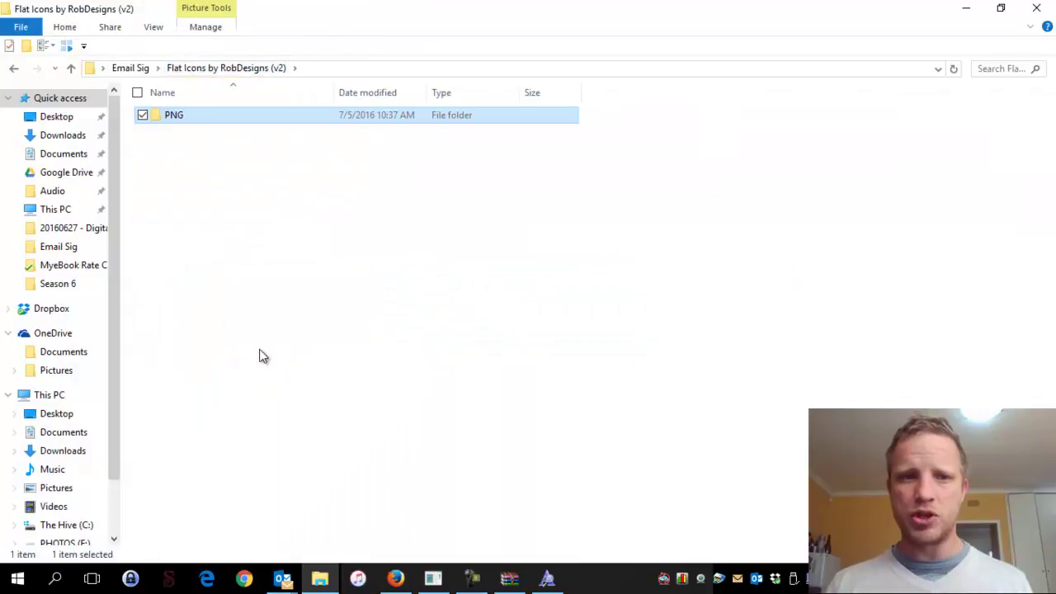
click(121, 71)
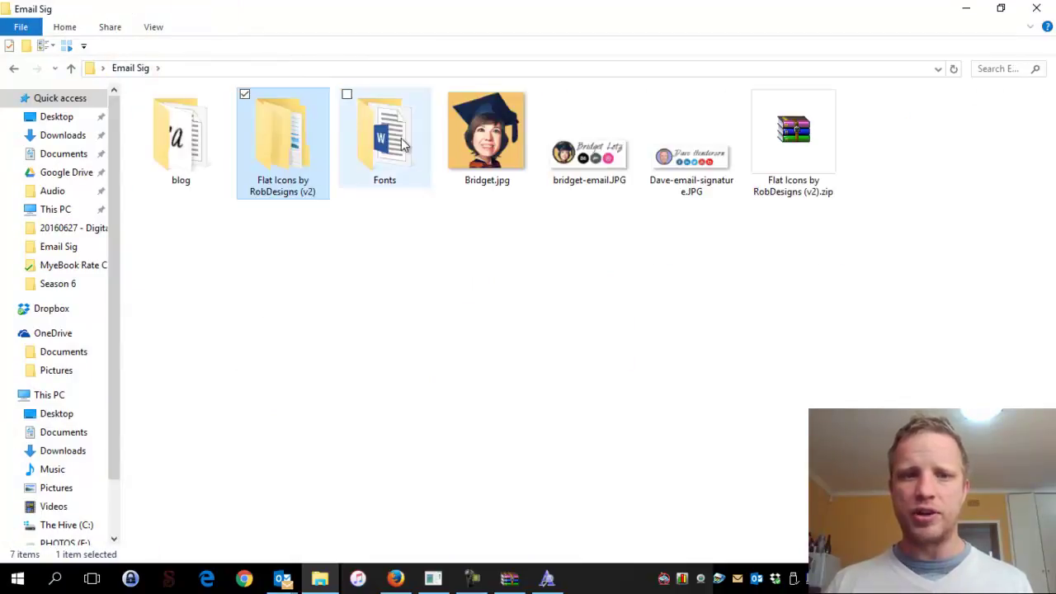
double_click(389, 147)
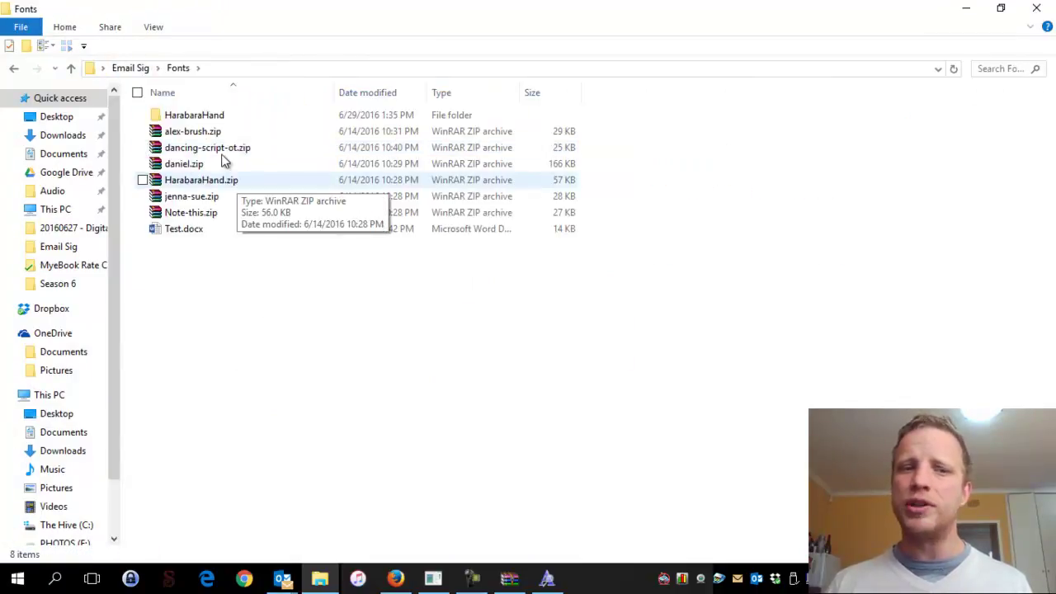
click(142, 68)
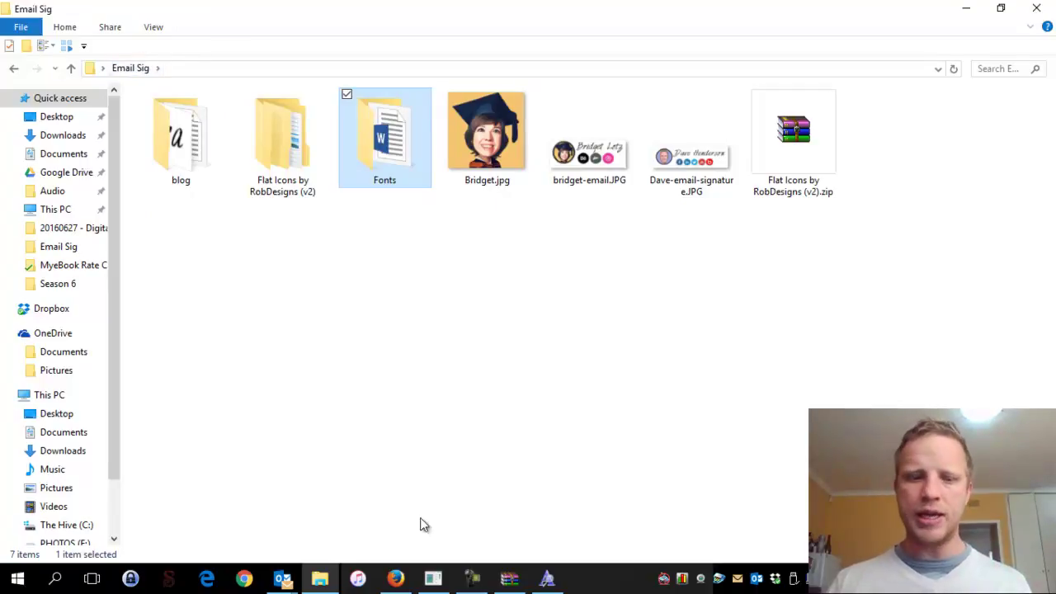
Switch to the Outlook message and select the round portrait picture in the signature
mouse_move(282, 578)
click(339, 501)
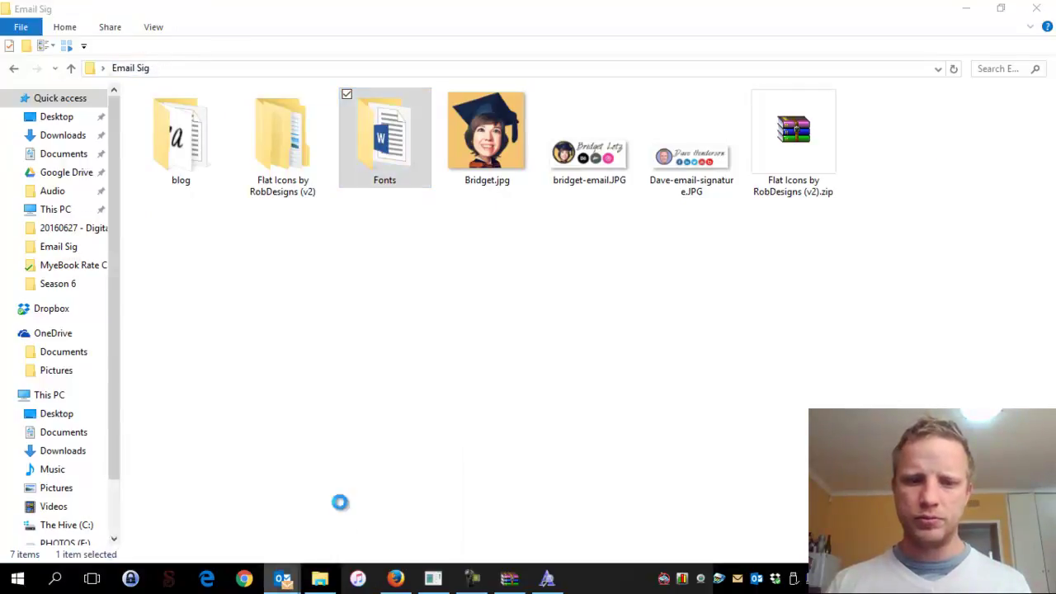
click(71, 338)
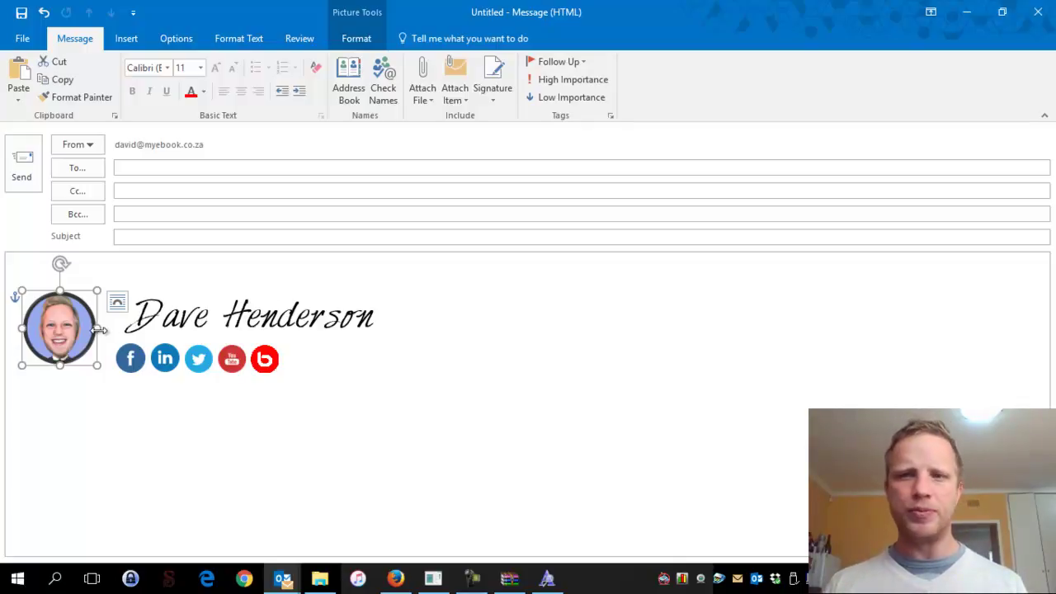
Switch to File Explorer and preview the JPG portrait with the graduation cap from the Email Sig folder
click(319, 579)
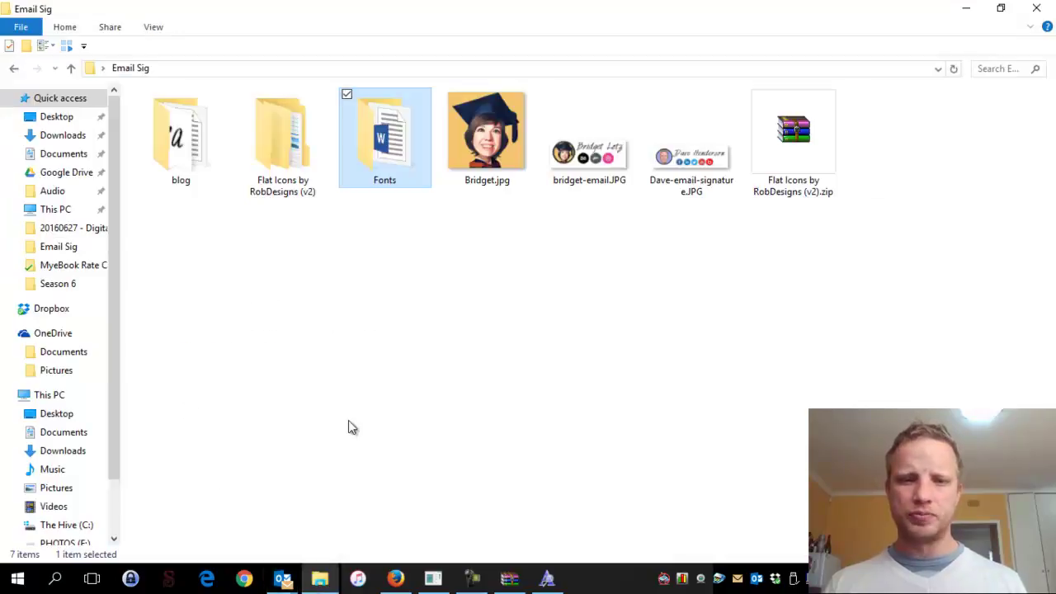
double_click(472, 145)
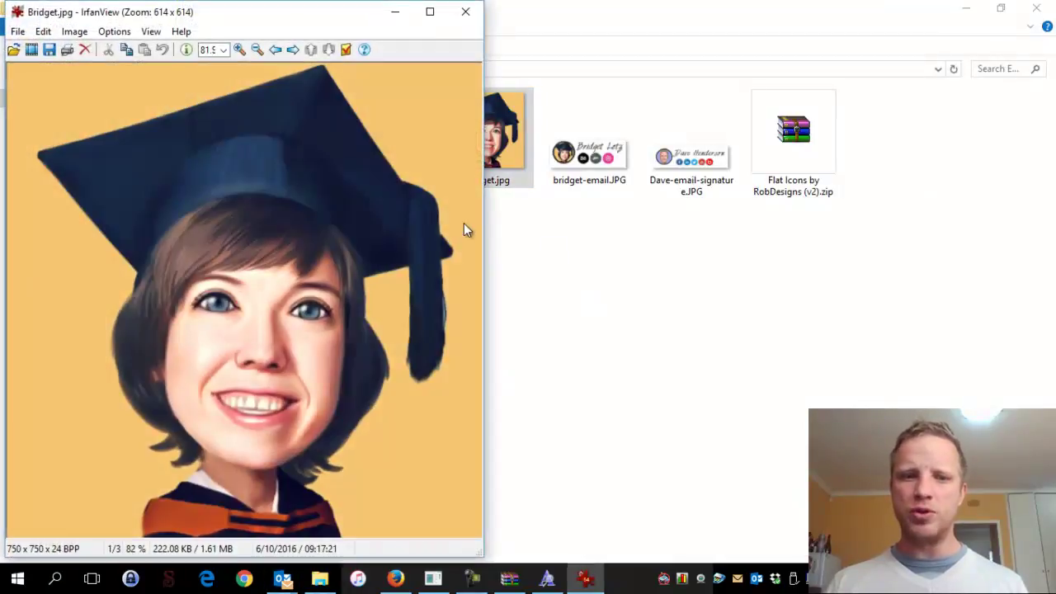
drag(335, 21, 358, 20)
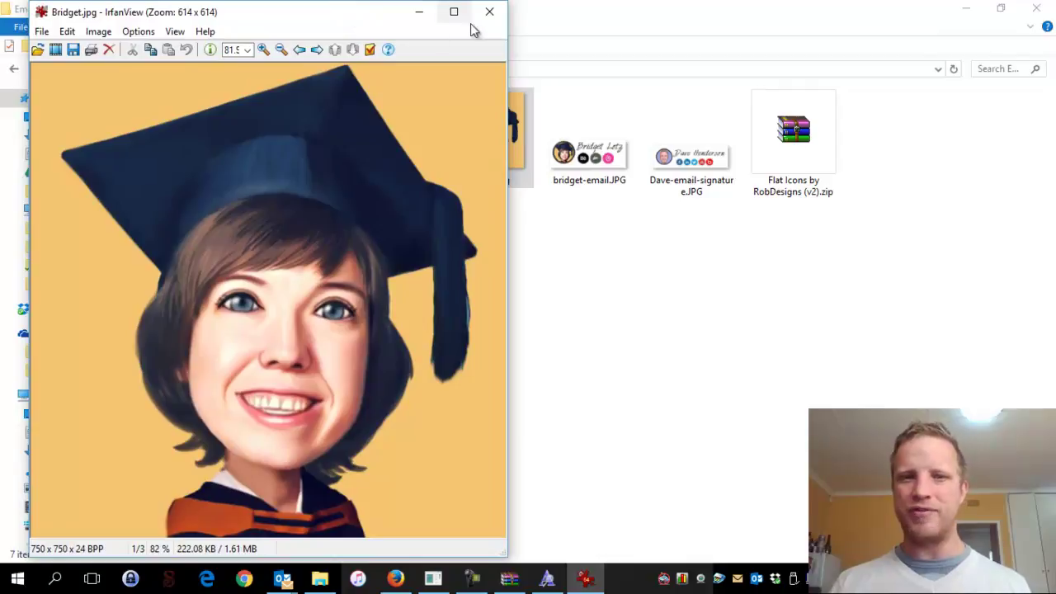
Close the graduation-cap portrait preview, view it once more from the Email Sig folder, and close it again
click(493, 11)
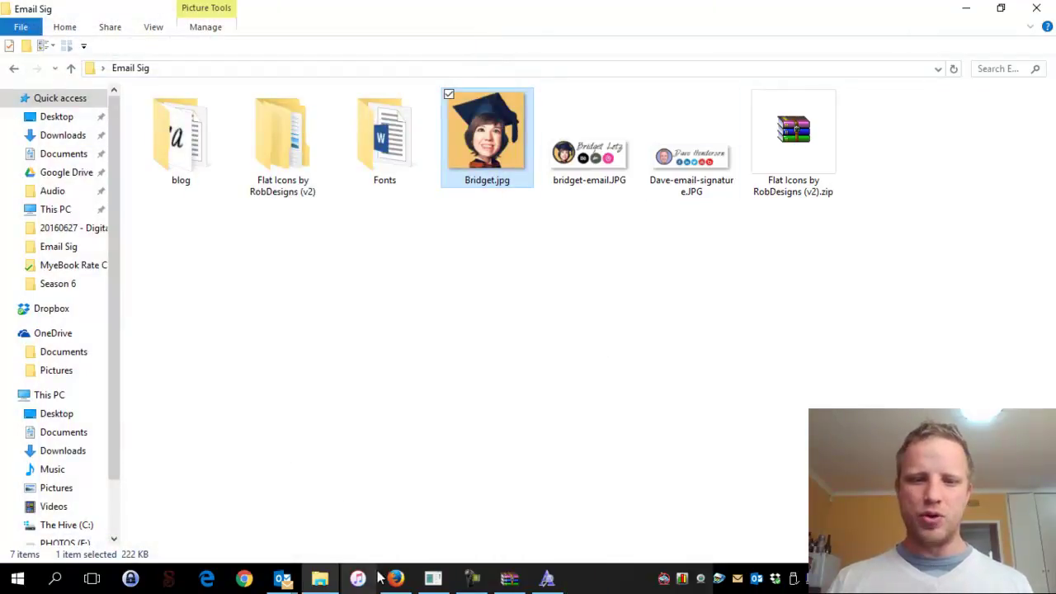
double_click(506, 142)
key(Escape)
click(357, 143)
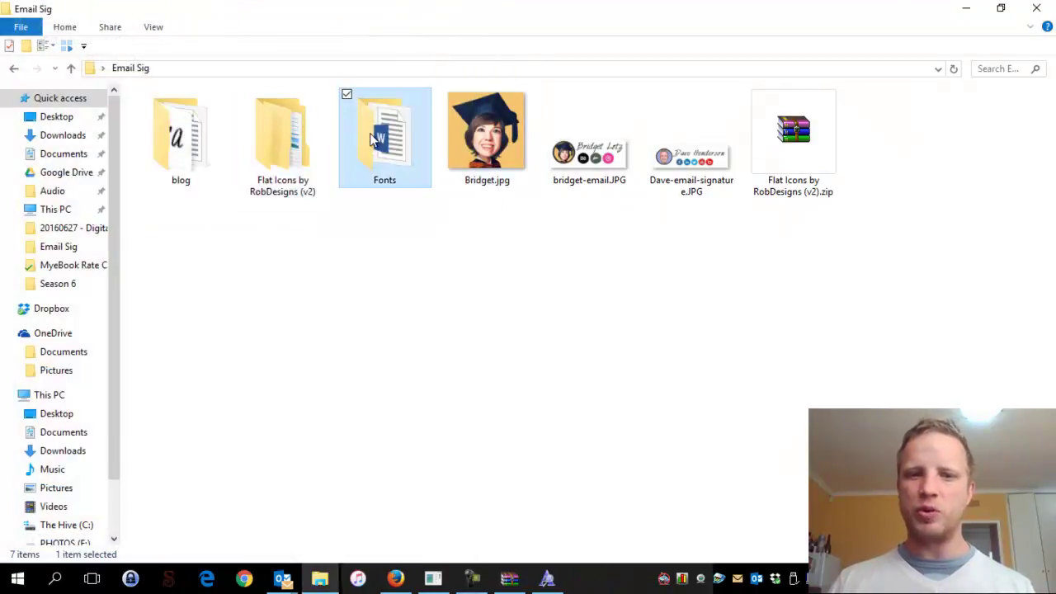
Switch to the Firefox tutorial article and read from the social icons through the image advice and checklist to the start of the step-by-step guide
click(395, 579)
scroll(436, 418, down, 7)
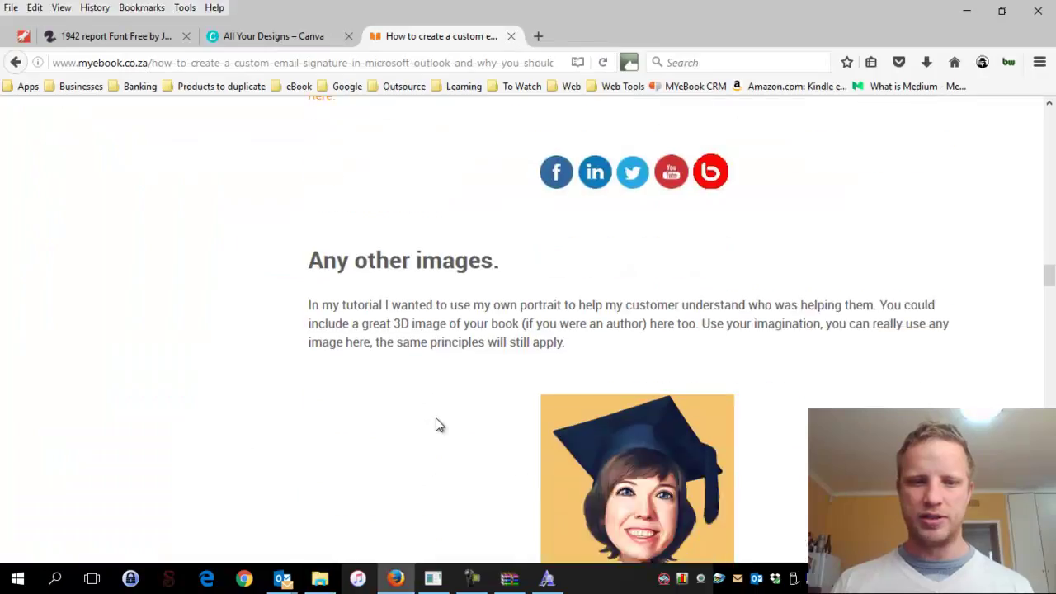
scroll(530, 244, down, 2)
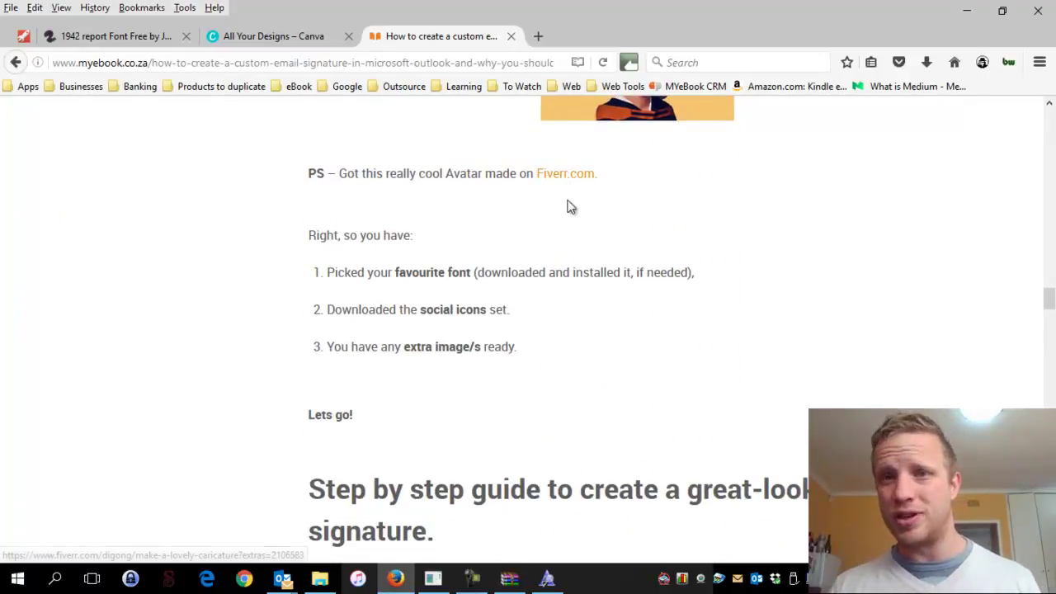
scroll(574, 201, down, 5)
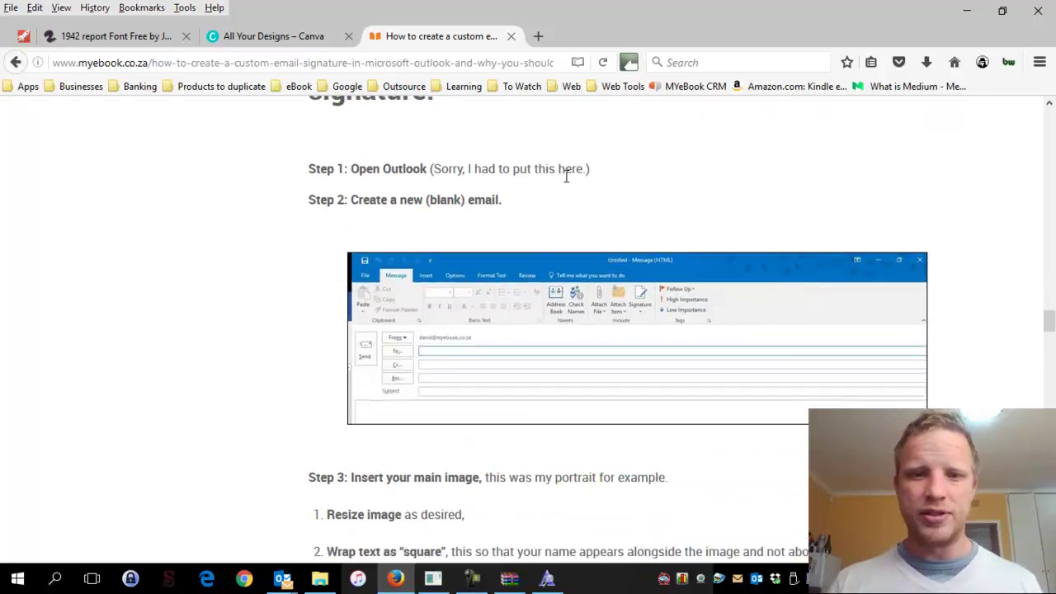
Switch to the Outlook message with the existing signature, close it, and discard its saved draft
click(282, 578)
click(365, 511)
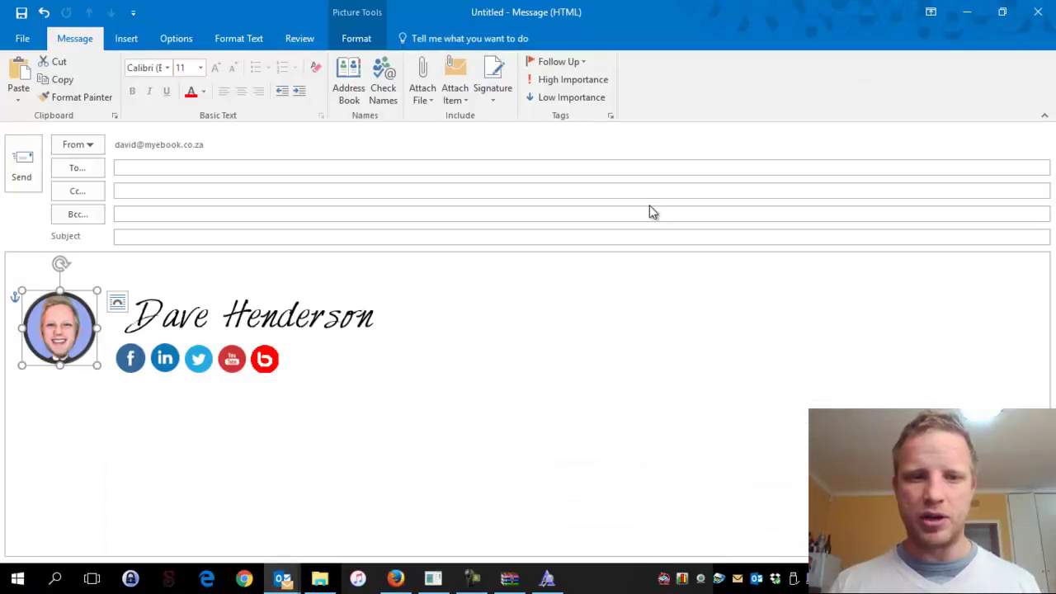
click(422, 375)
key(Escape)
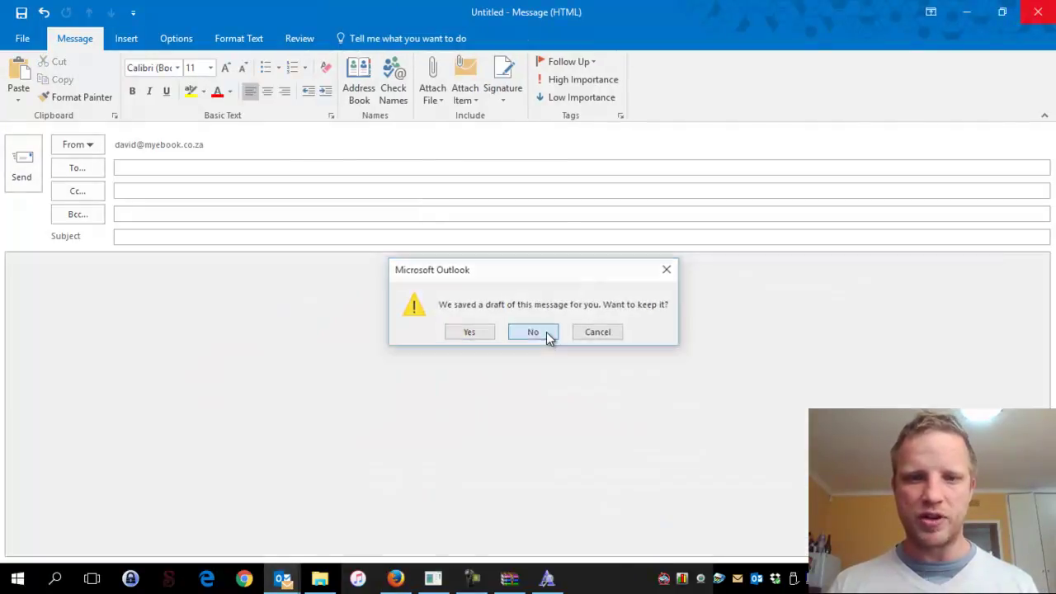
click(545, 332)
Create a new blank email from the Outlook inbox and place the cursor in the message body
click(283, 577)
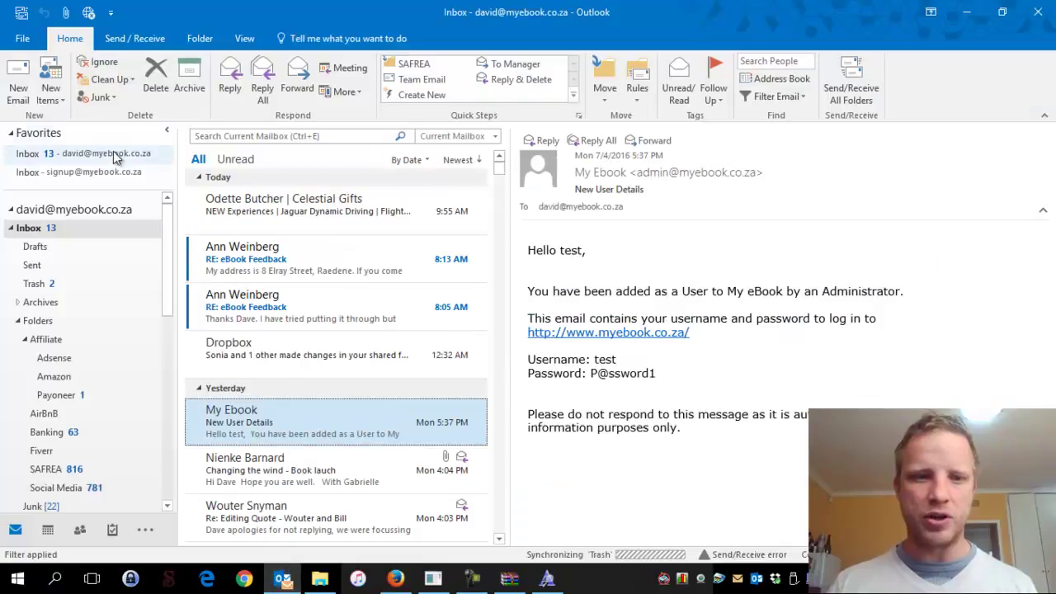
click(18, 79)
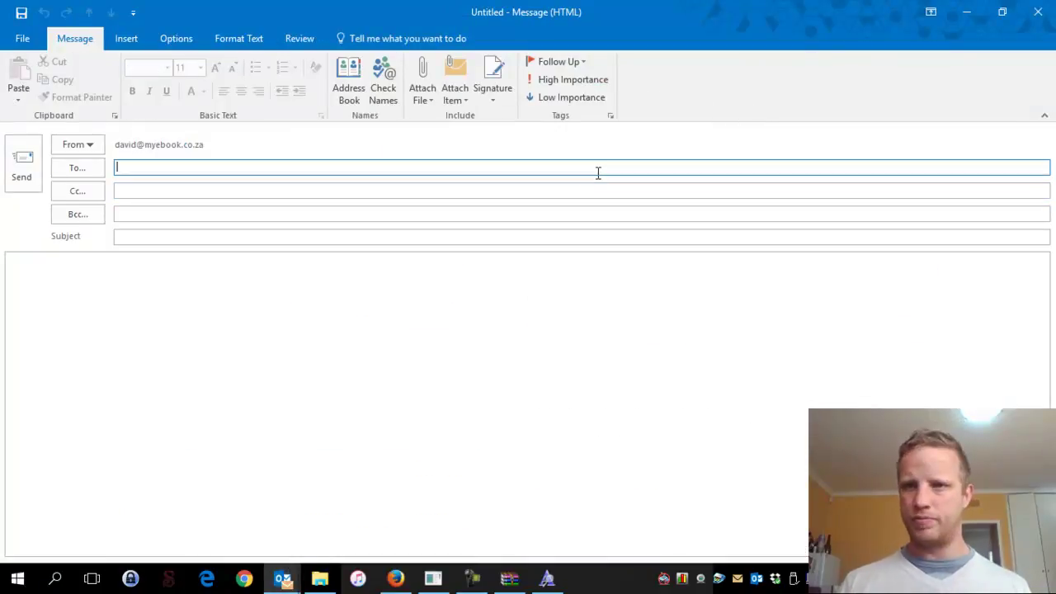
click(397, 295)
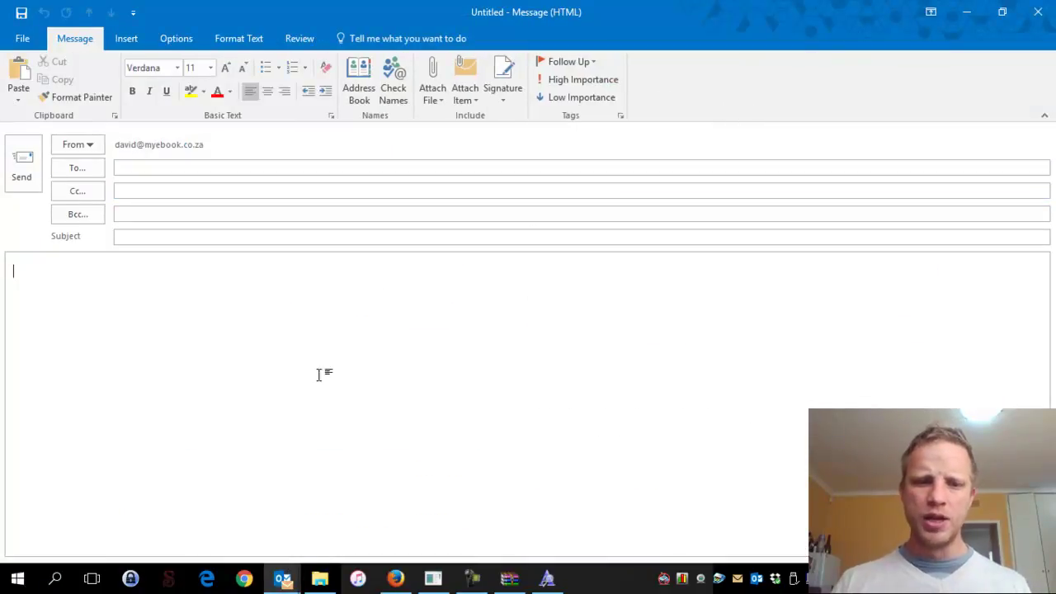
Switch to the Firefox article and review Steps 1 to 3: opening Outlook, creating a blank email, and inserting the main image
click(396, 578)
double_click(348, 170)
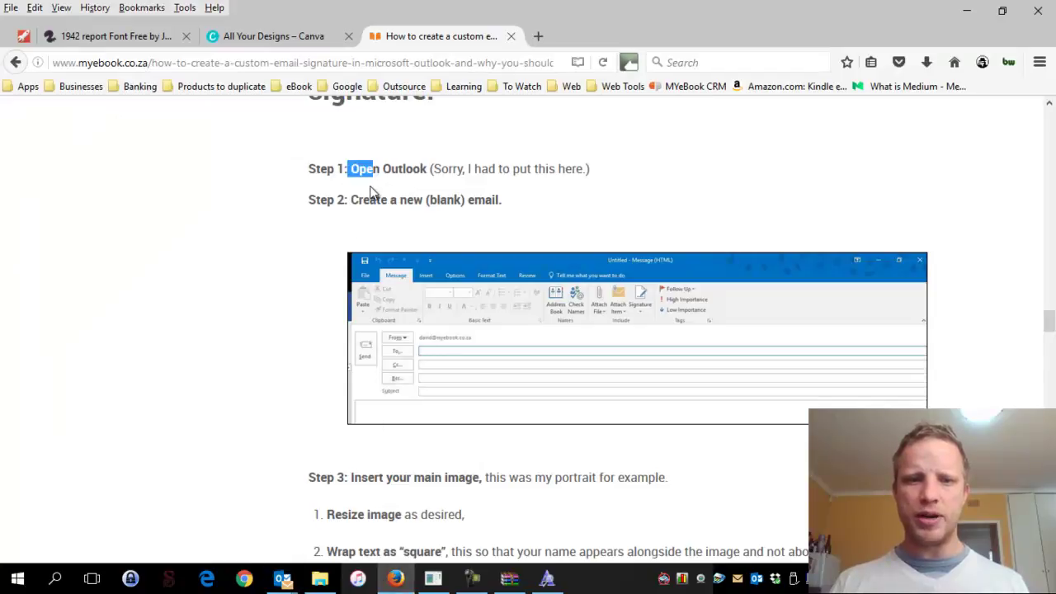
drag(351, 200, 414, 194)
scroll(371, 468, down, 1)
drag(362, 391, 448, 391)
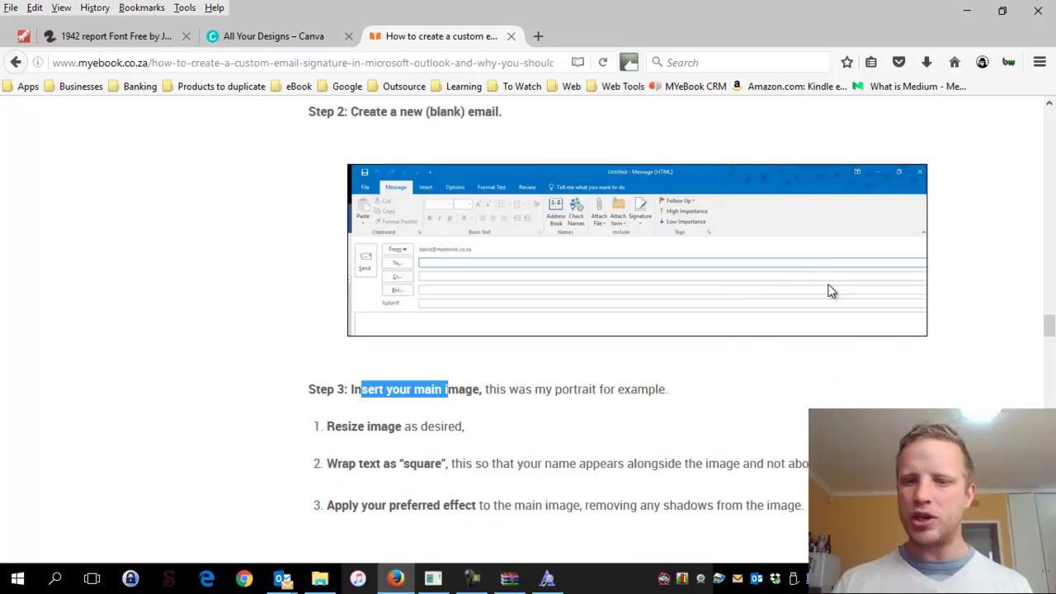
Switch to the blank Outlook message and insert the JPG portrait with the graduation cap from the Email Sig folder
mouse_move(282, 577)
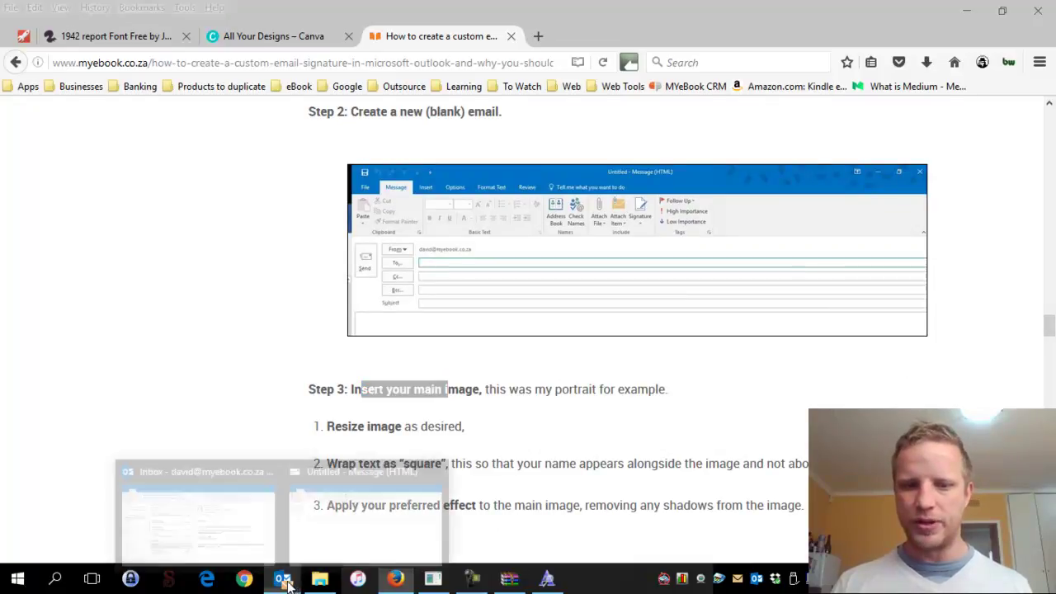
click(347, 477)
click(132, 41)
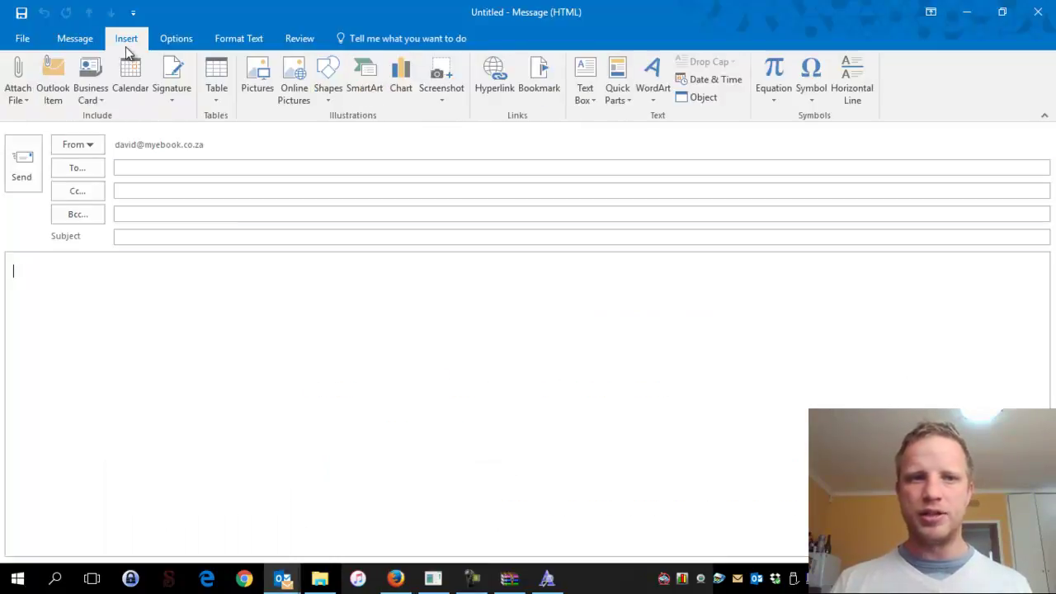
click(252, 75)
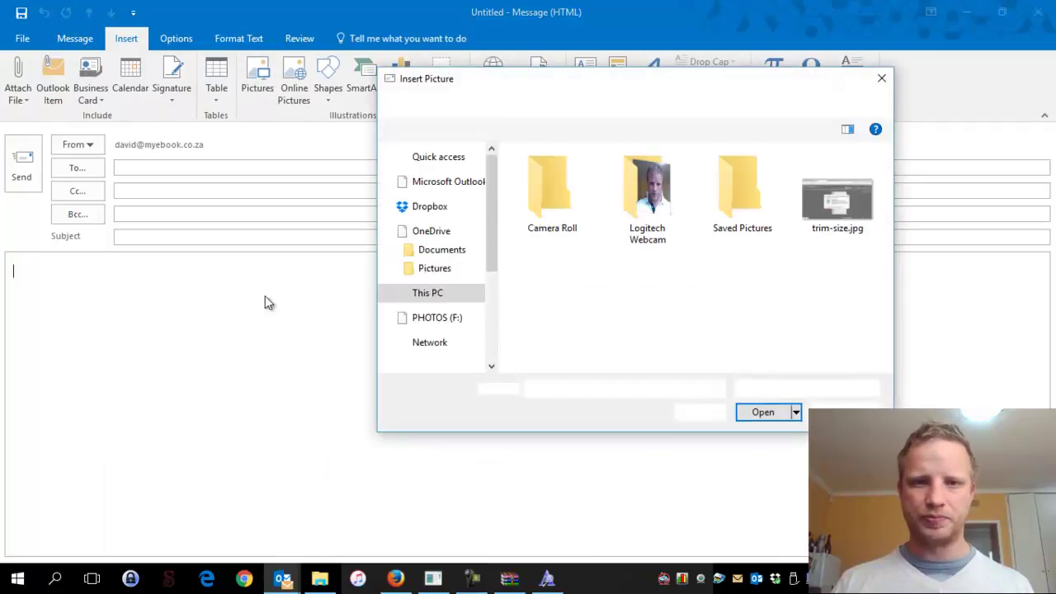
scroll(441, 235, up, 3)
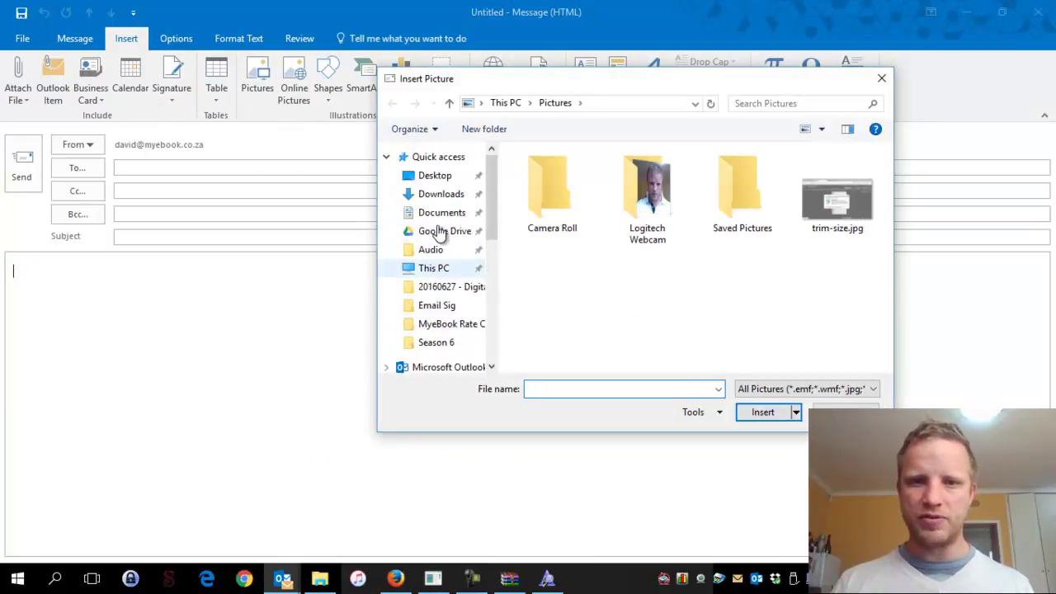
click(446, 307)
click(573, 223)
scroll(608, 314, down, 1)
scroll(608, 314, up, 1)
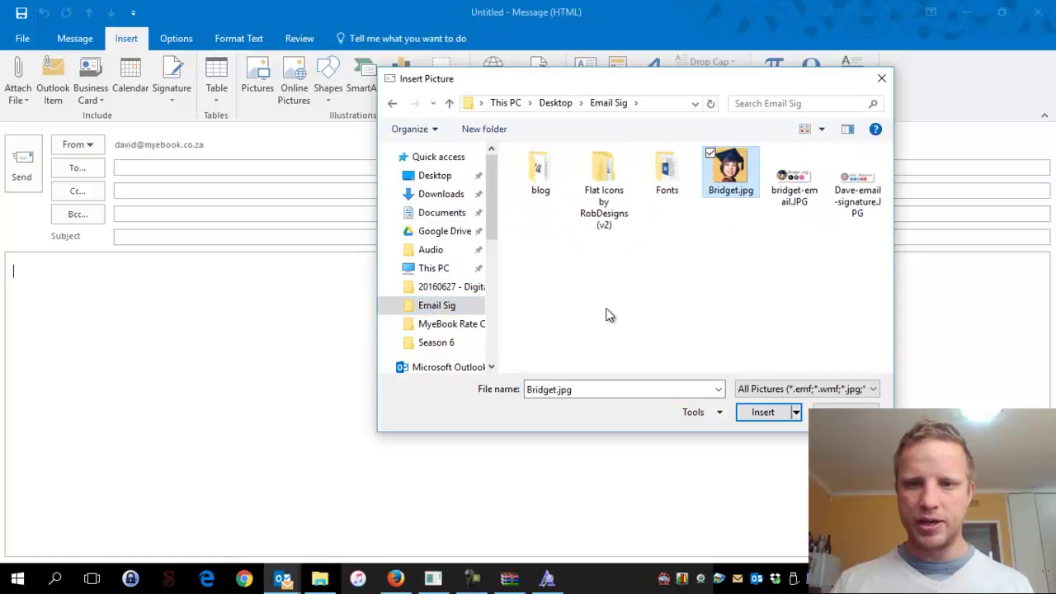
click(760, 413)
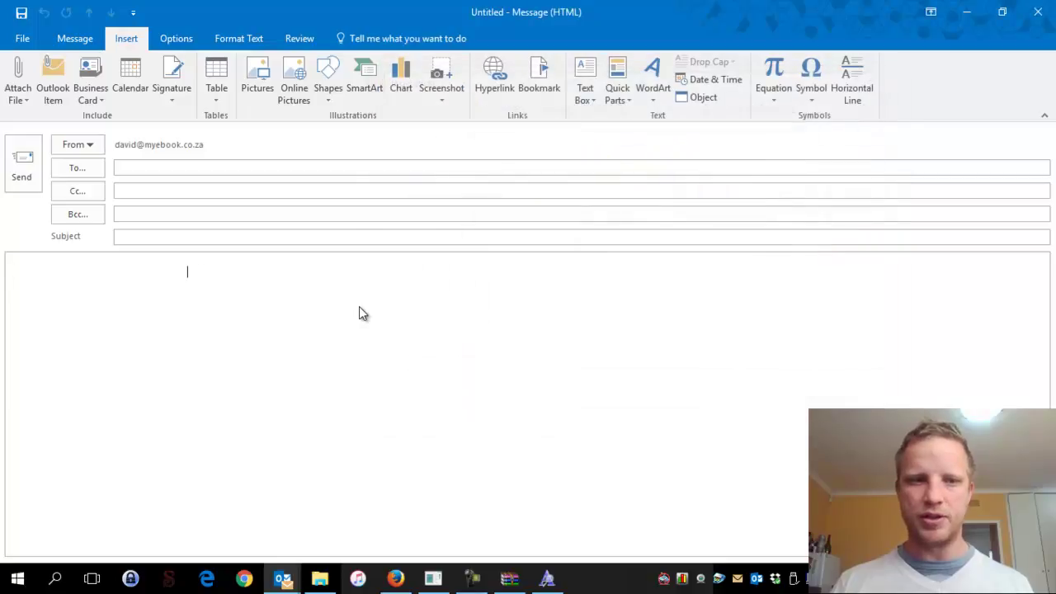
Shrink the inserted portrait to about 2.7 by 2.7 cm and apply the oval picture style with a black frame
drag(199, 264, 87, 363)
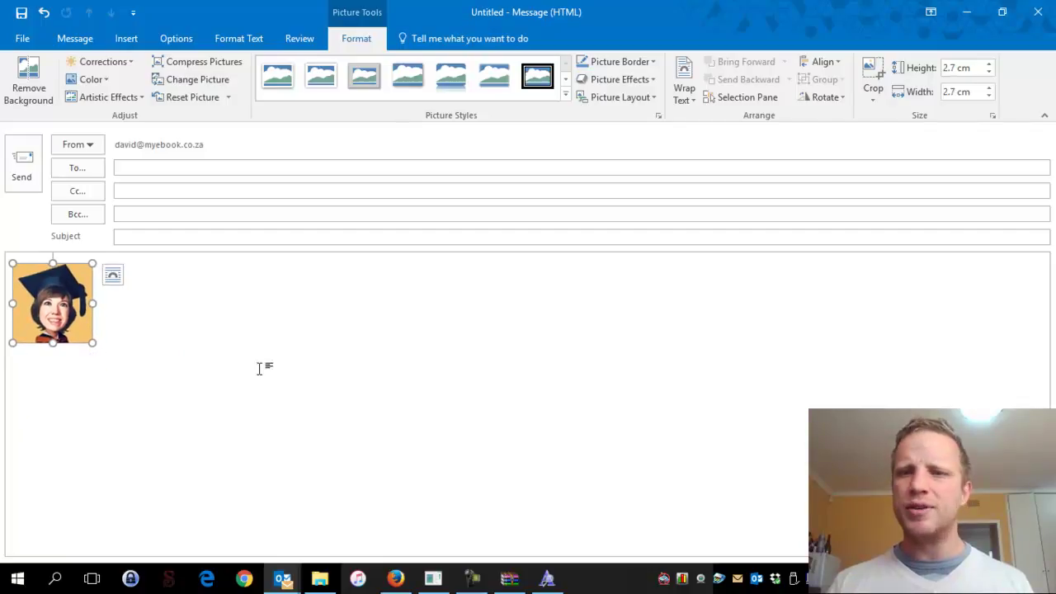
click(276, 309)
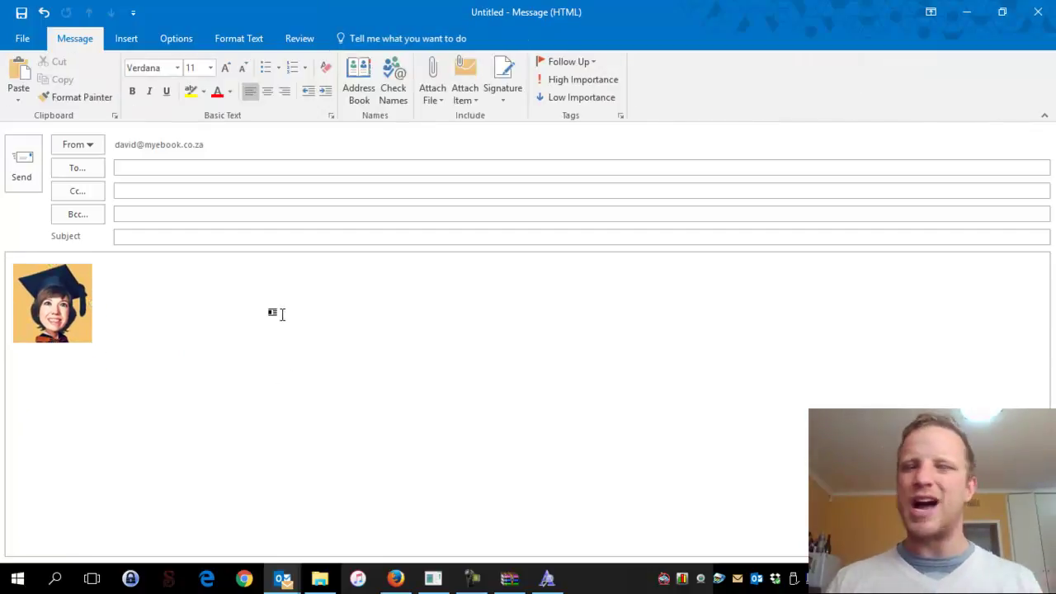
click(81, 317)
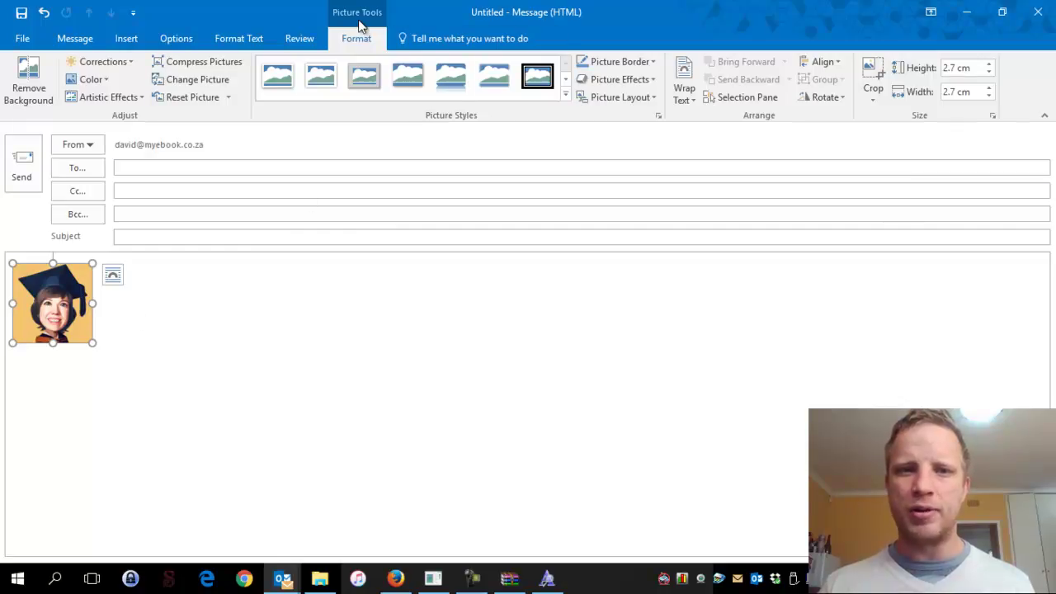
click(566, 94)
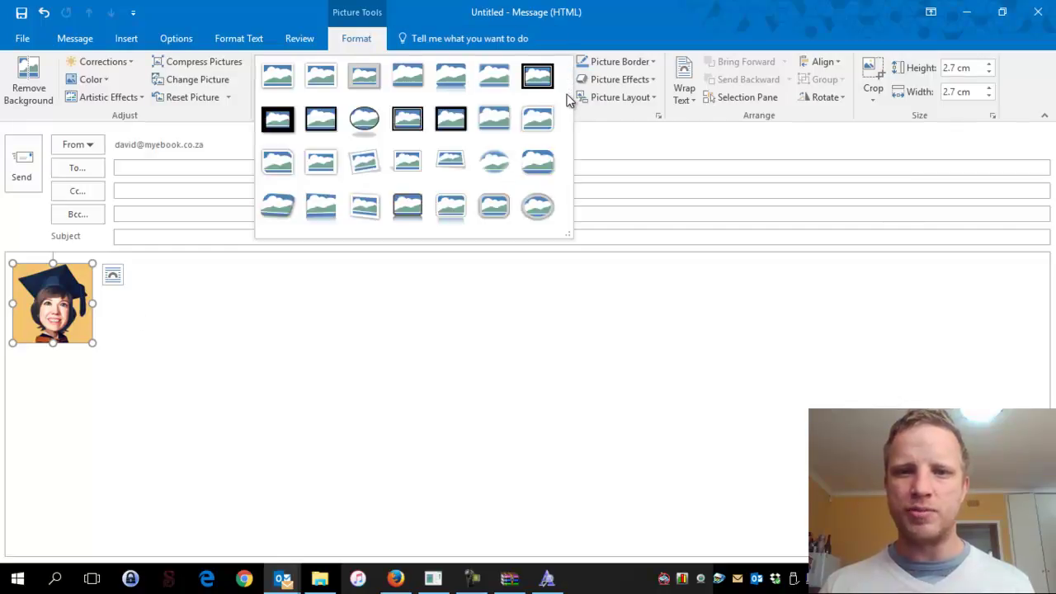
click(361, 124)
click(136, 395)
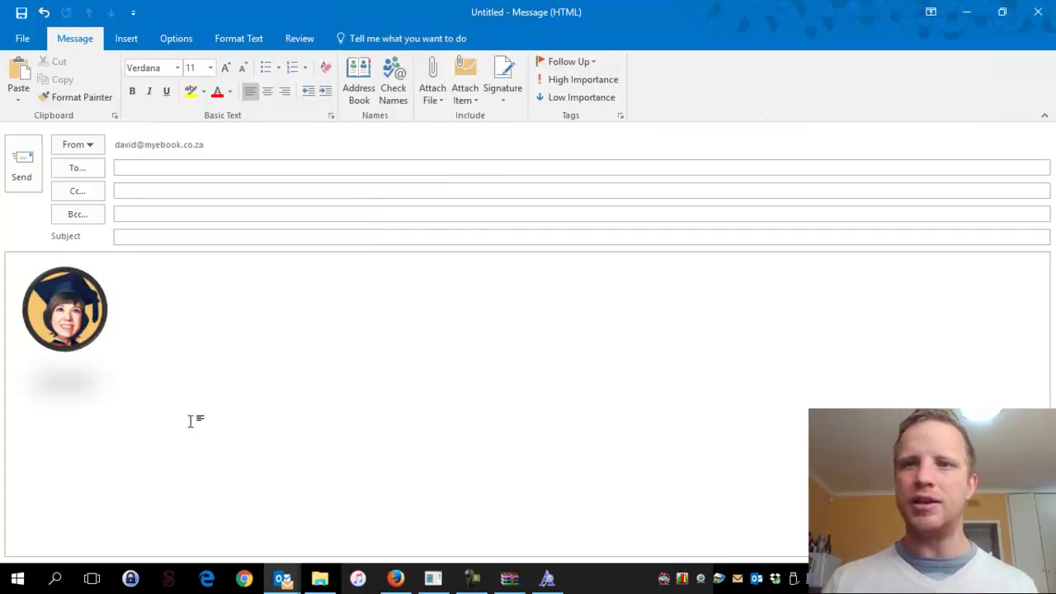
Select the round portrait and look over the available picture styles without changing the applied one
double_click(70, 326)
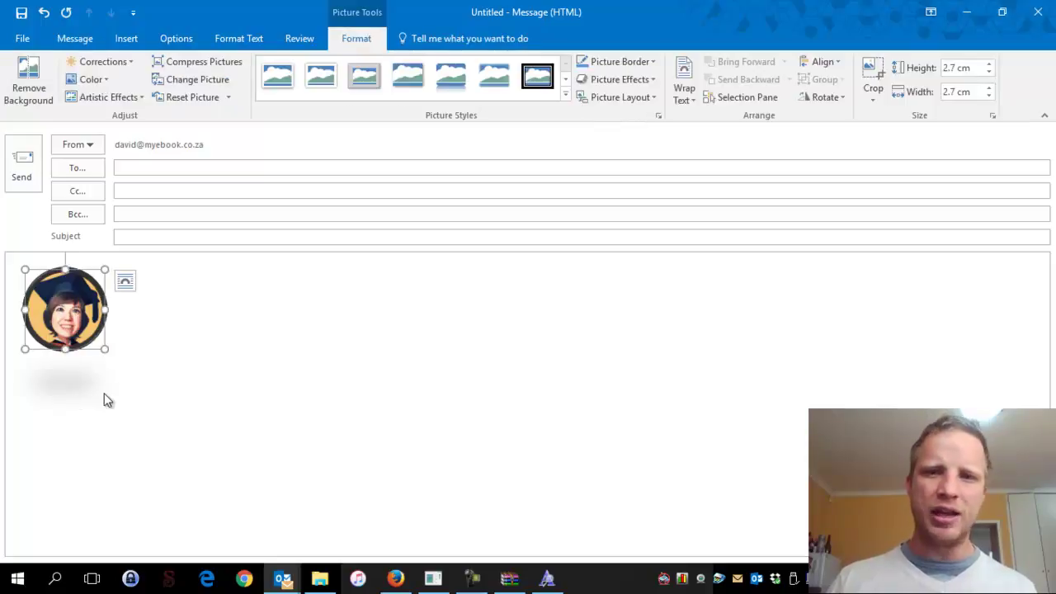
click(564, 97)
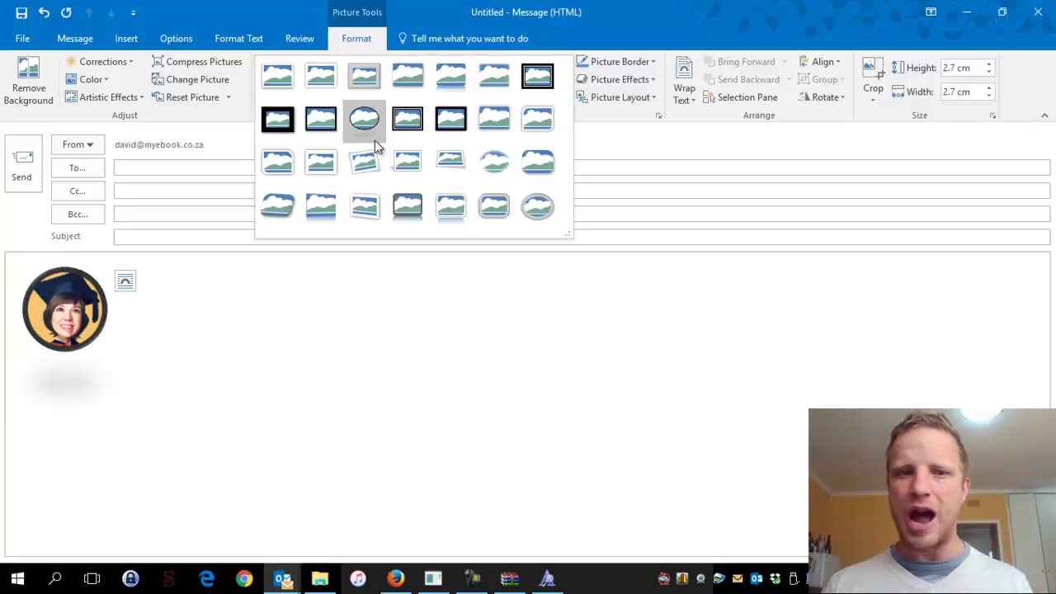
click(341, 344)
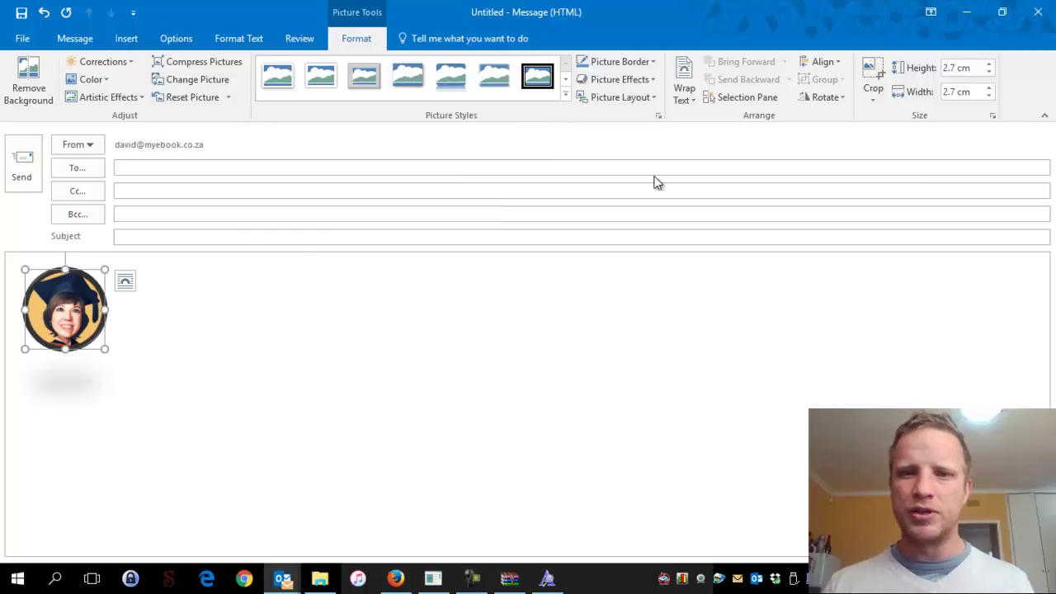
Remove the shadow beneath the round portrait by applying the No Shadow effect
click(652, 80)
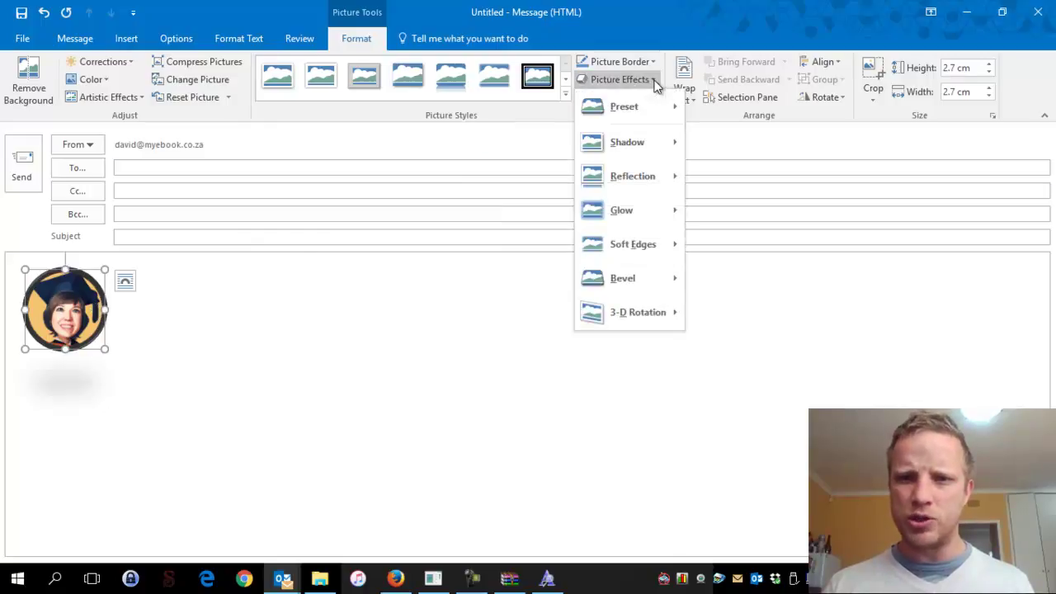
mouse_move(643, 143)
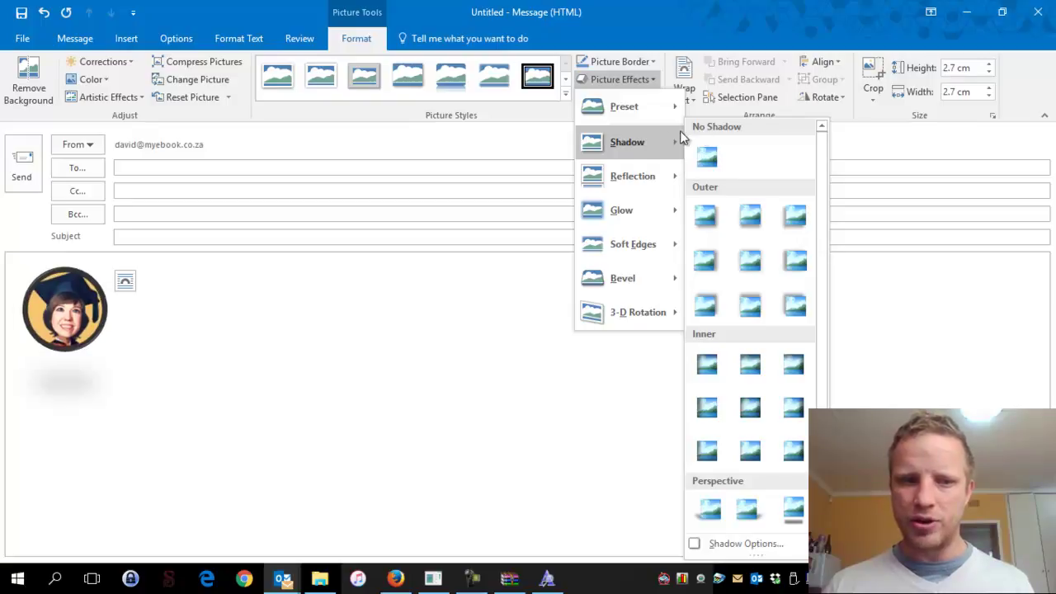
click(709, 163)
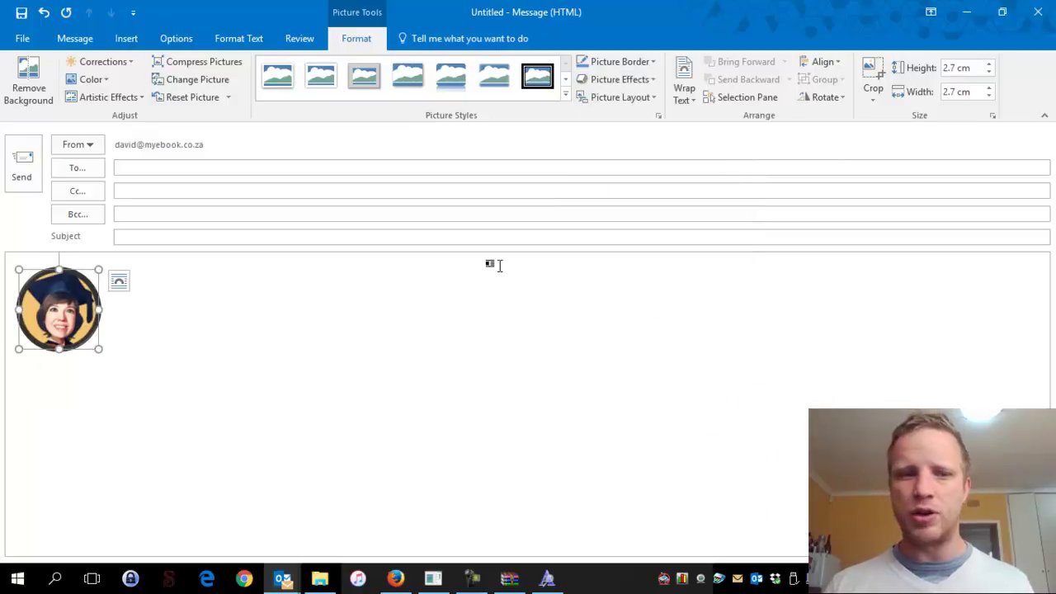
click(146, 314)
click(74, 305)
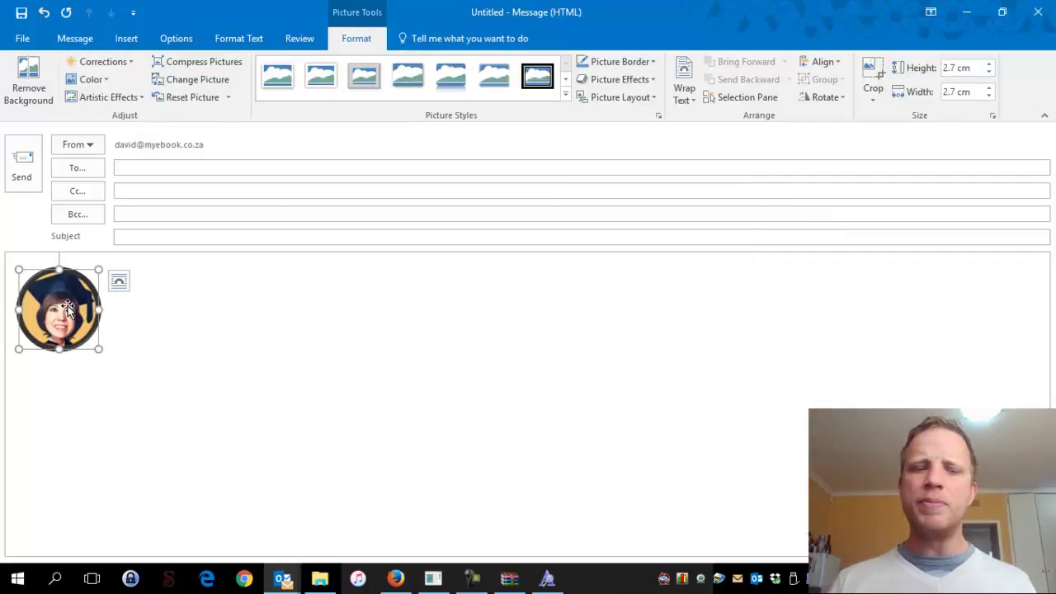
Try the test text "ccccc" and "xxx" beside and above the portrait to check its text flow, and delete all of it
click(135, 288)
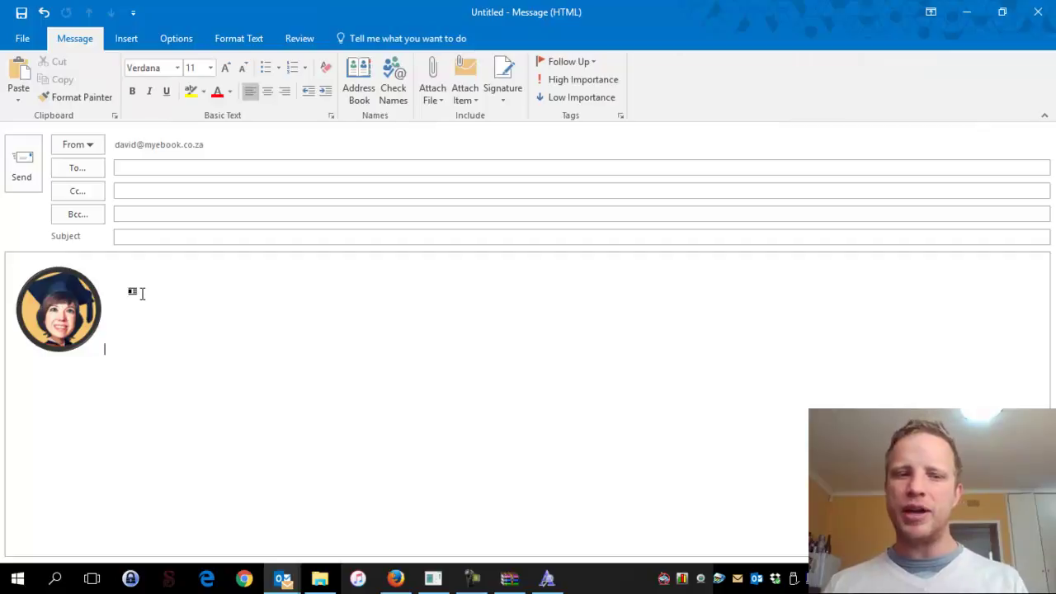
text(ccccc)
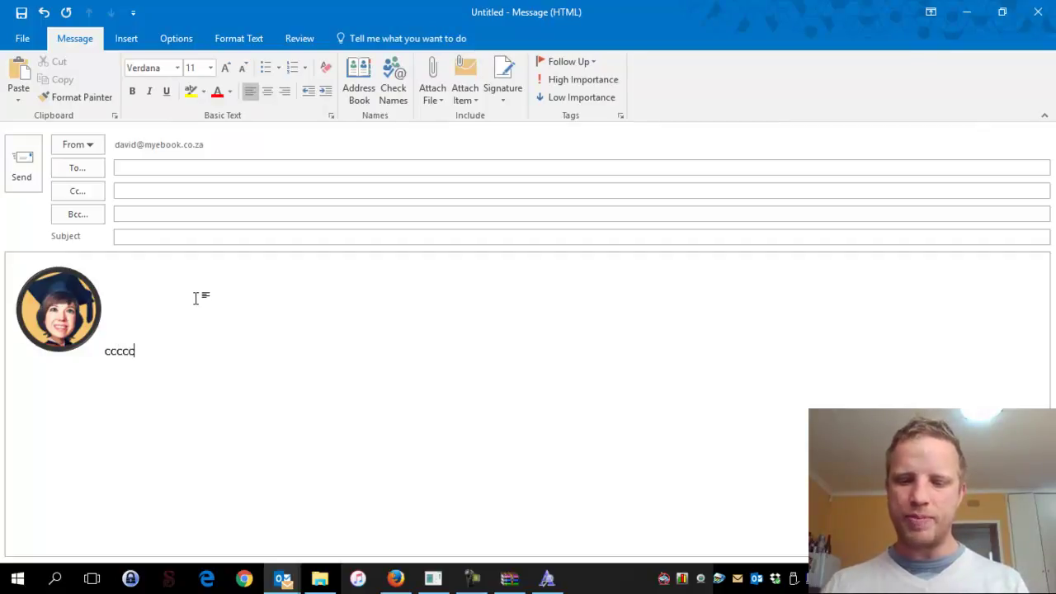
key(Return)
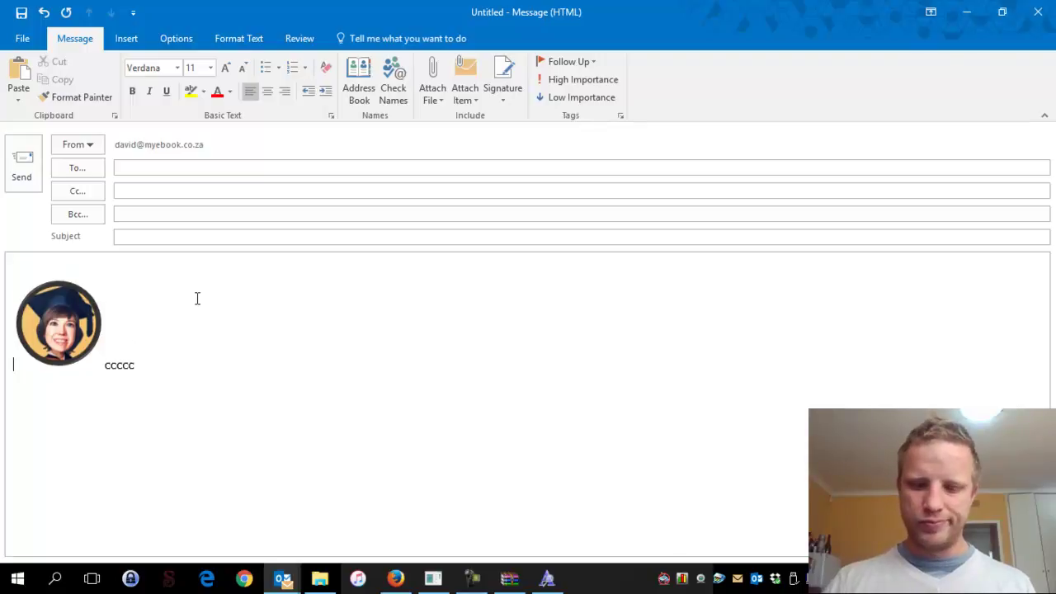
text(xxx)
click(181, 313)
text(xxx)
drag(184, 366, 105, 363)
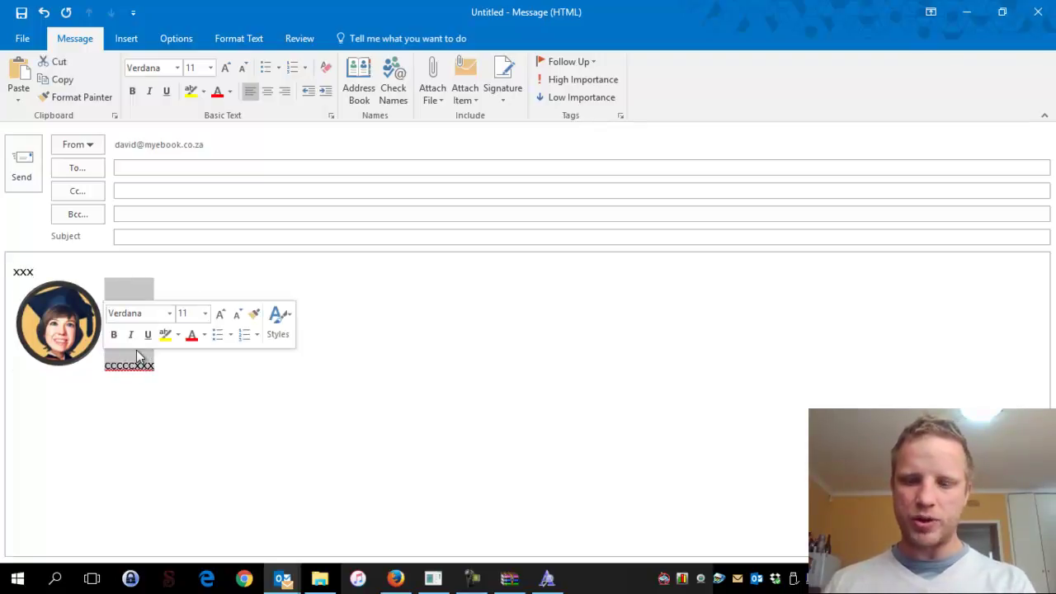
key(BackSpace)
key(BackSpace)
Set the round portrait's text wrapping so that several lines of text flow beside it, and put the cursor beside it
click(64, 310)
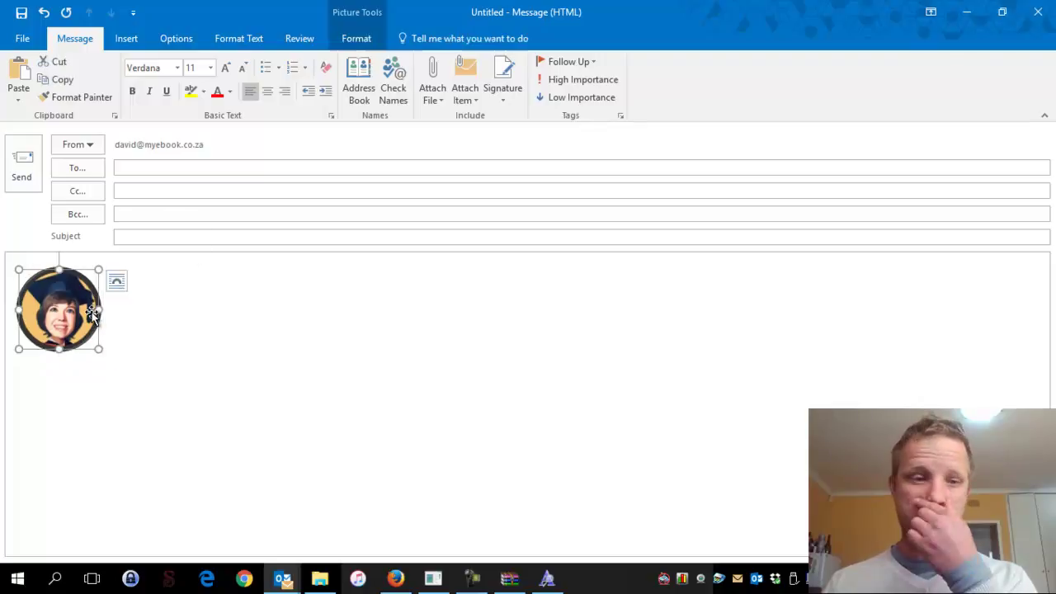
double_click(65, 309)
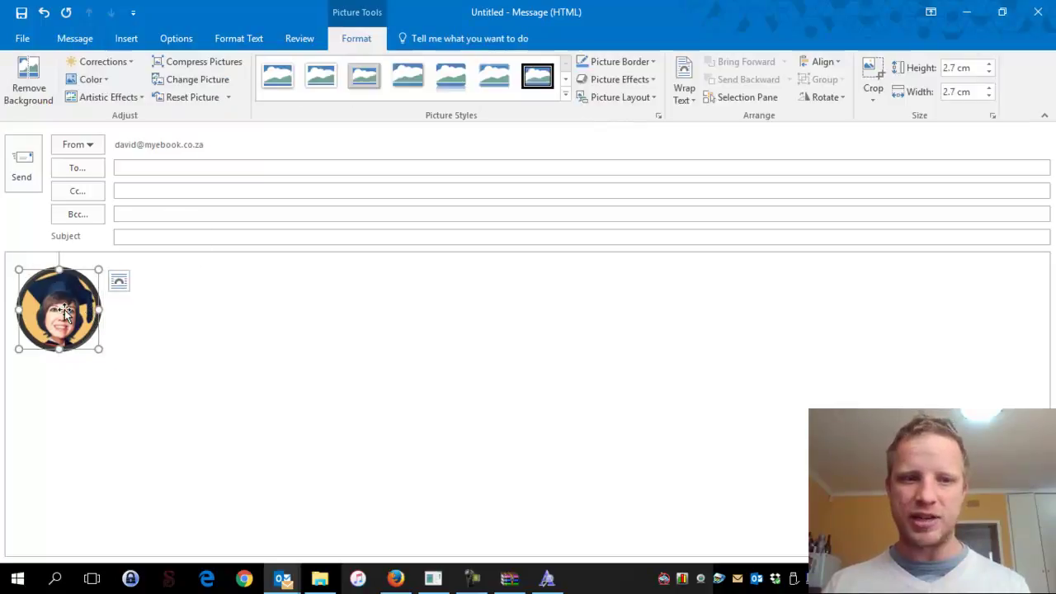
click(685, 100)
click(698, 136)
click(275, 273)
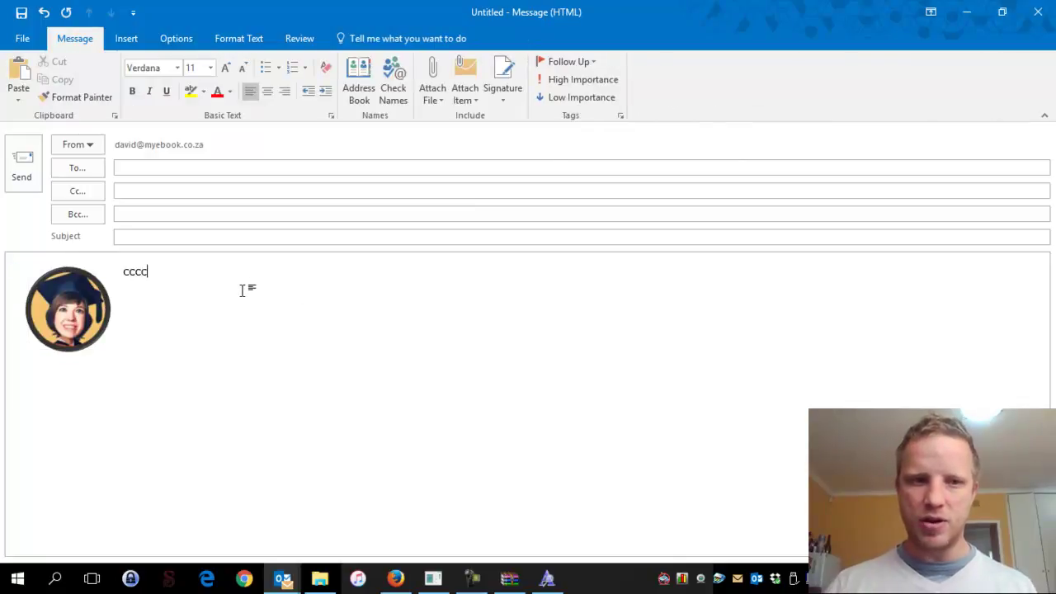
Try lines of the test text "cccc" beside the portrait, and replace them with the person's full name on the second line
text(cccc)
key(Return)
text(ccc)
key(Return)
text(c)
key(BackSpace)
key(BackSpace)
key(BackSpace)
key(BackSpace)
key(BackSpace)
key(BackSpace)
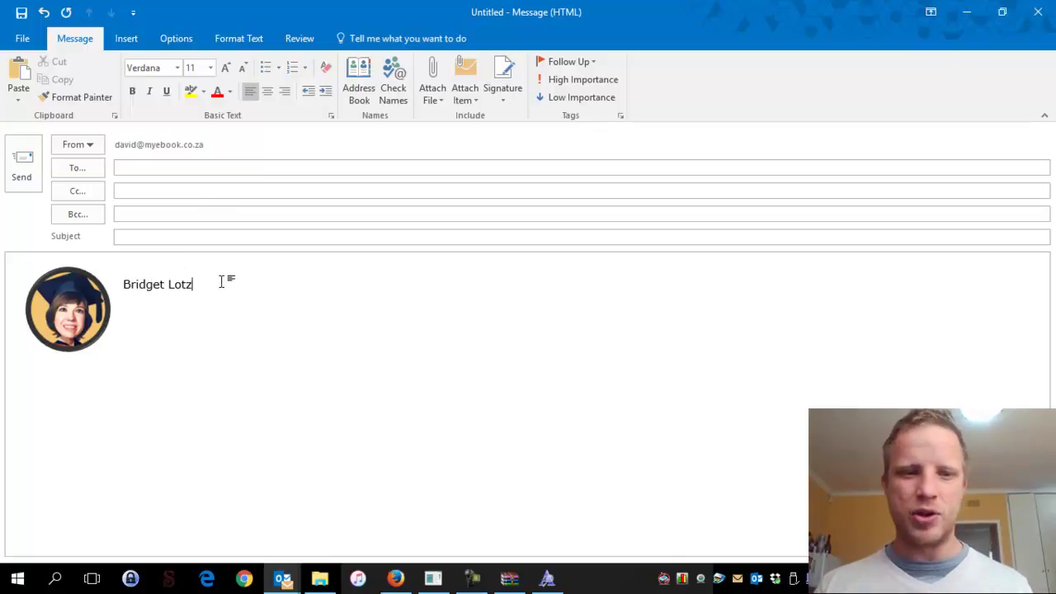
Change the name's font to the handwritten HarabaraHand
drag(180, 288, 134, 289)
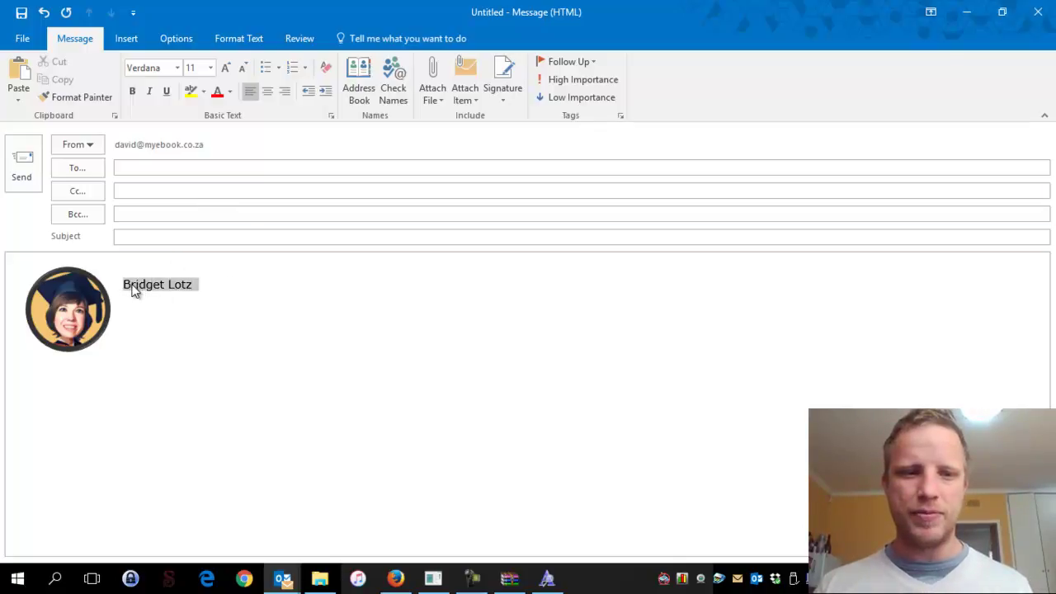
click(178, 69)
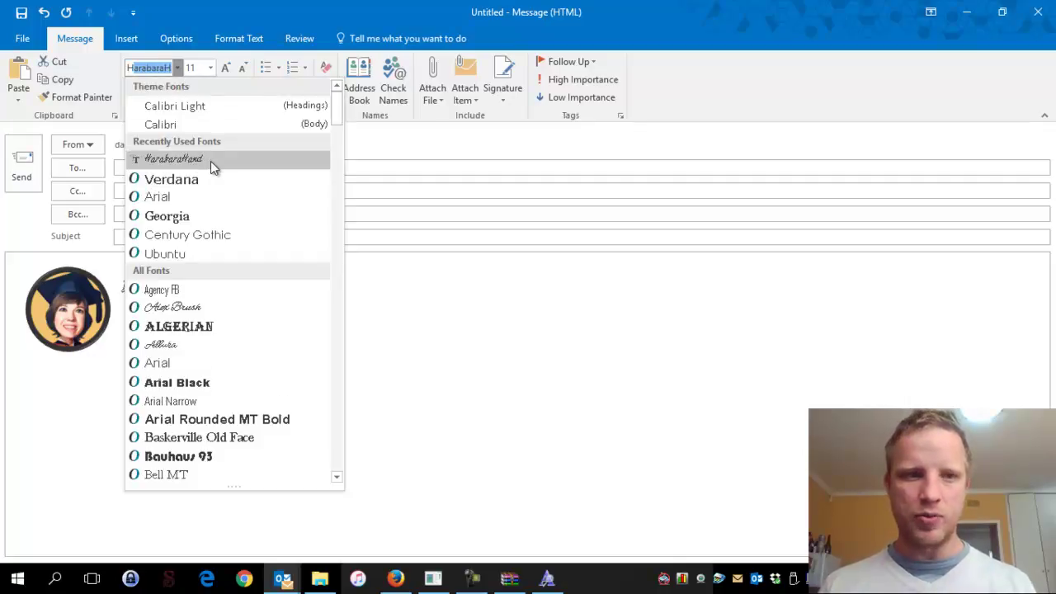
text(Hara)
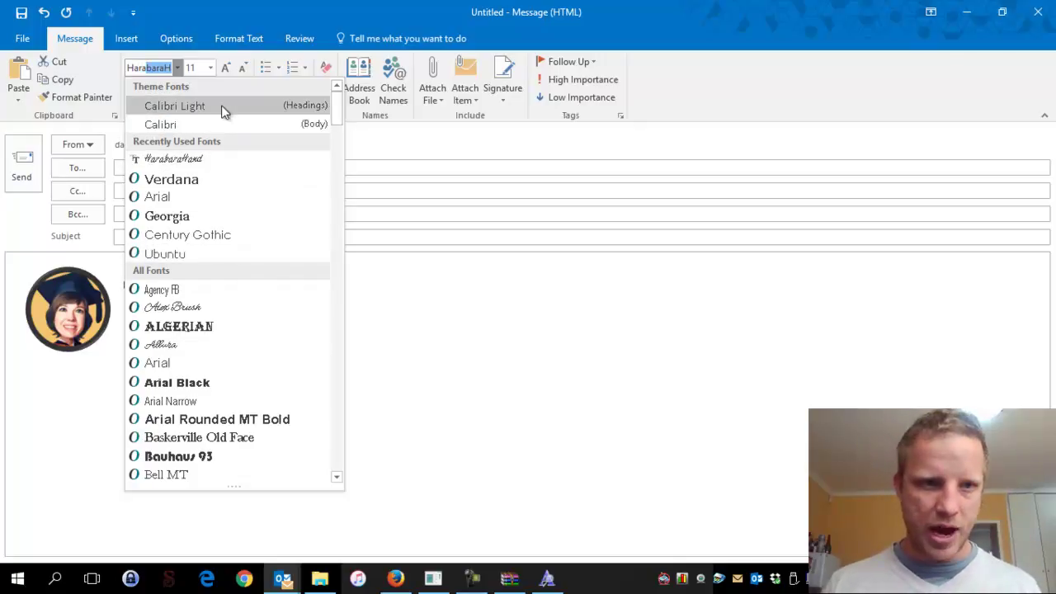
click(203, 165)
click(256, 175)
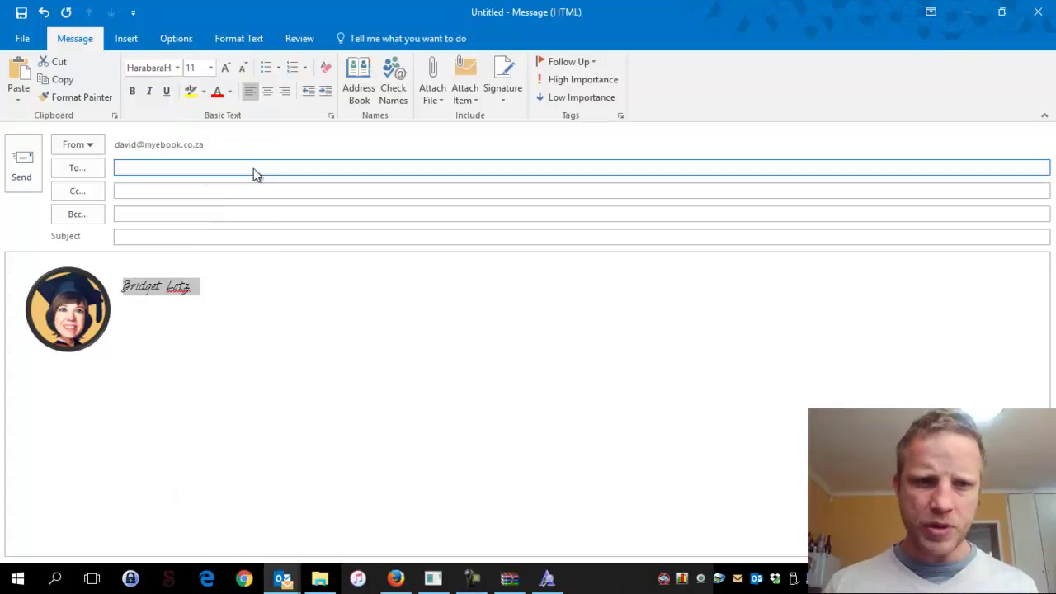
Enlarge the handwritten name to size 22 and make it bold
click(228, 69)
click(228, 69)
click(228, 69)
click(228, 70)
click(228, 70)
click(228, 69)
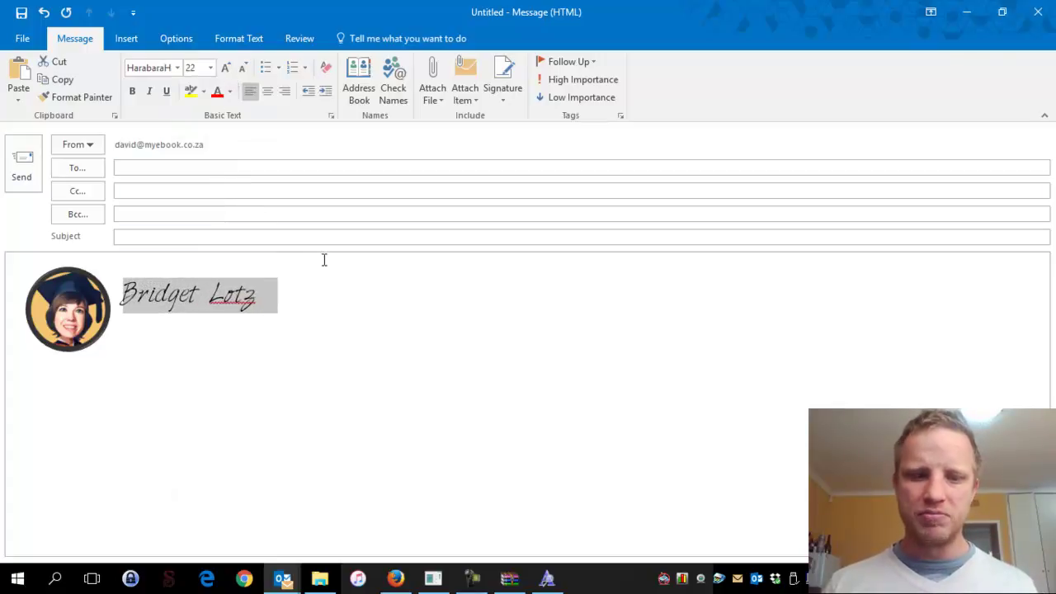
click(133, 91)
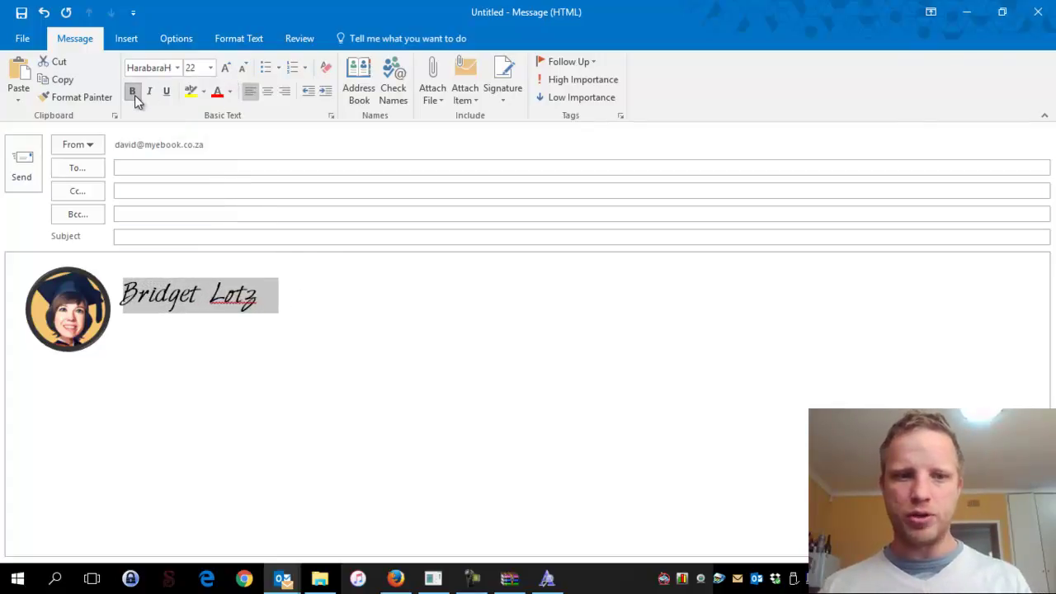
click(279, 289)
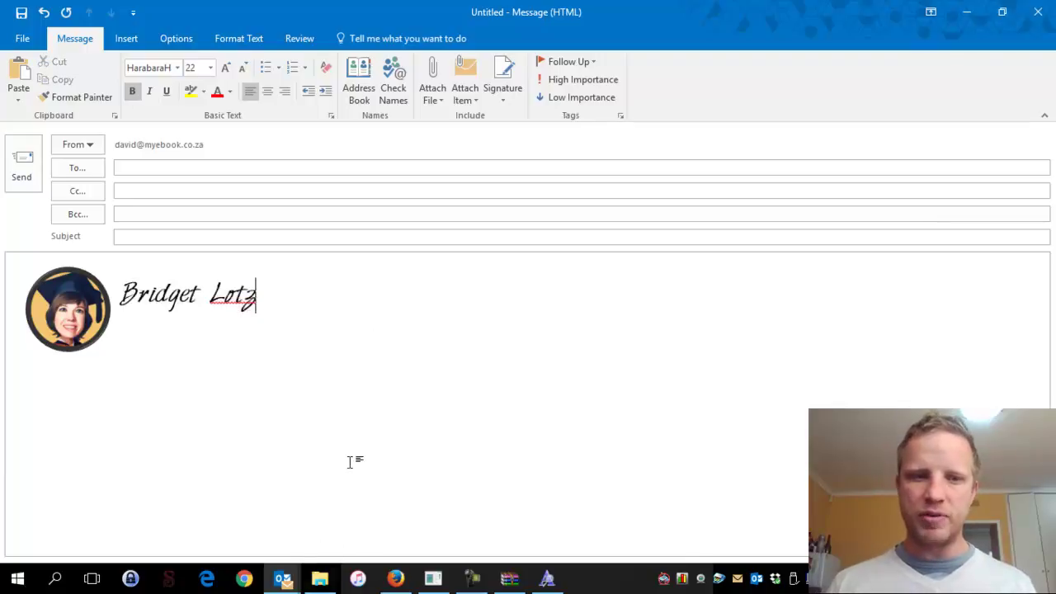
Shrink the round portrait slightly while keeping its proportions, and enlarge the name beside it to size 26
click(68, 303)
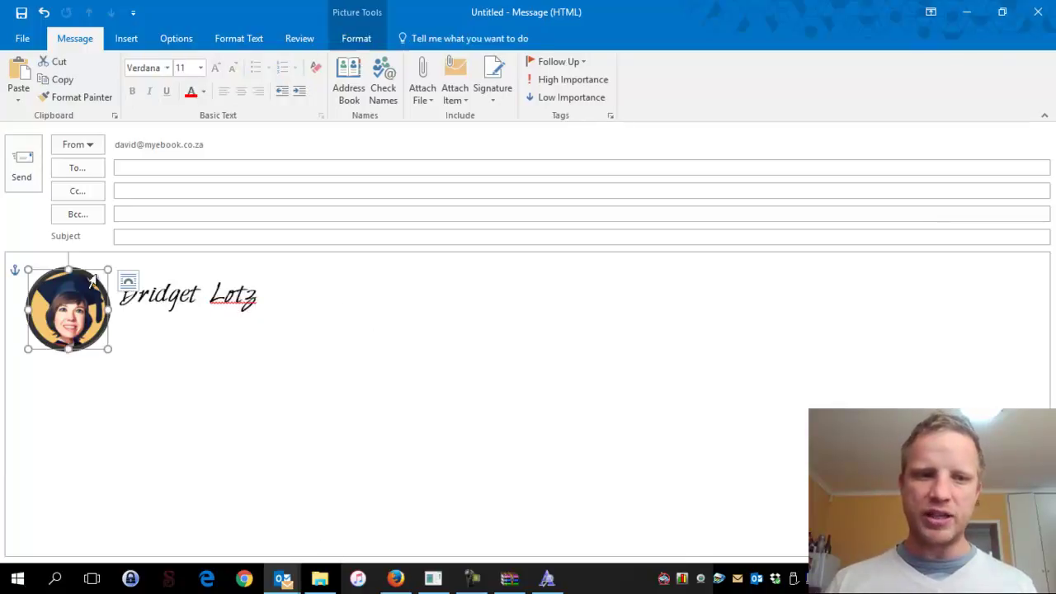
drag(103, 273, 87, 282)
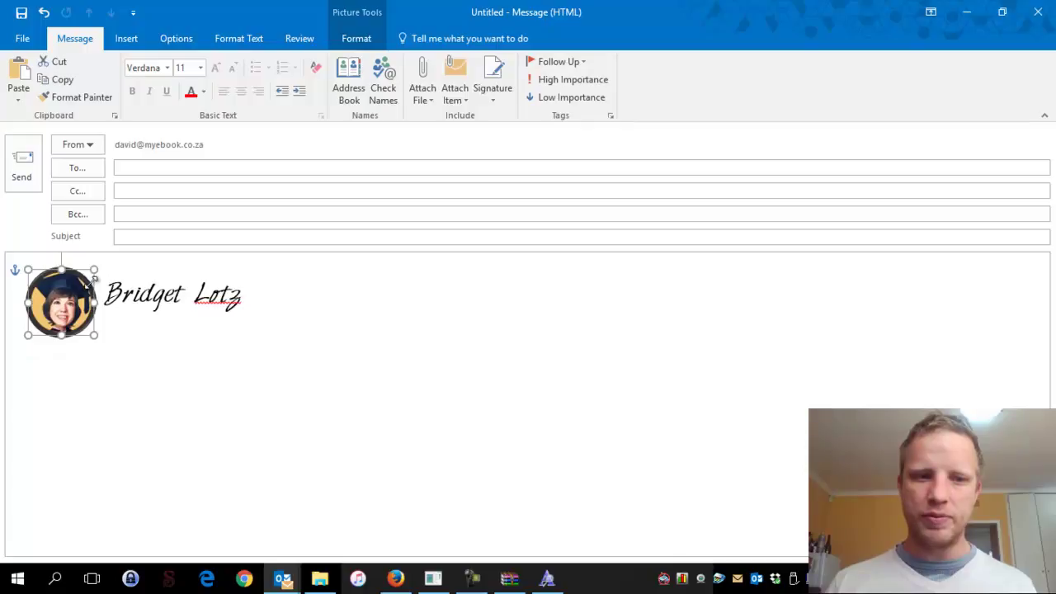
click(271, 299)
drag(272, 300, 130, 297)
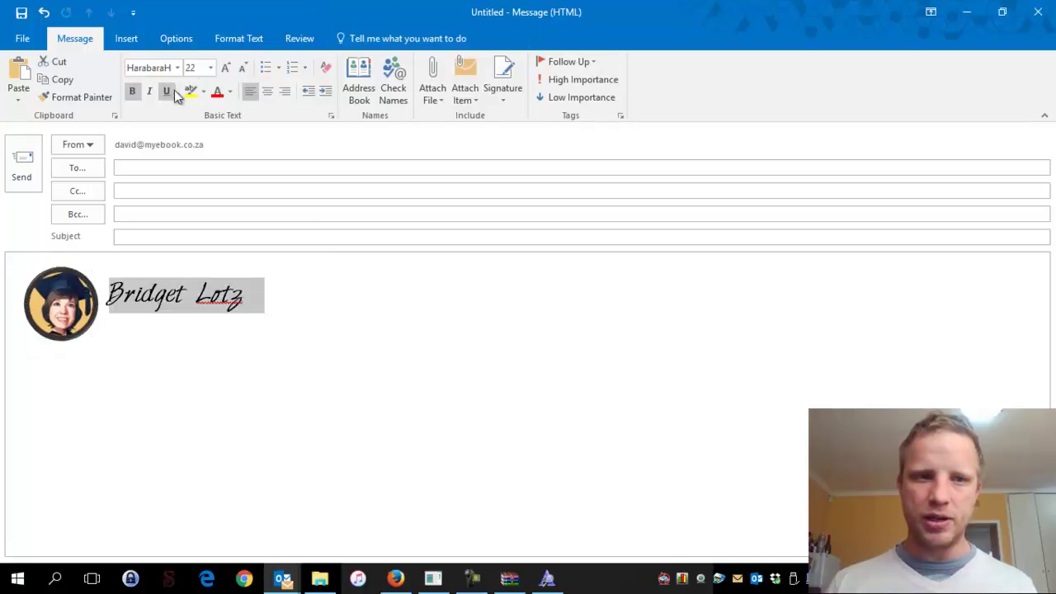
click(225, 68)
click(226, 68)
Add a blank line above the signature and delete the one above the name to raise it against the portrait
click(61, 303)
triple_click(104, 346)
click(104, 346)
key(Return)
key(Up)
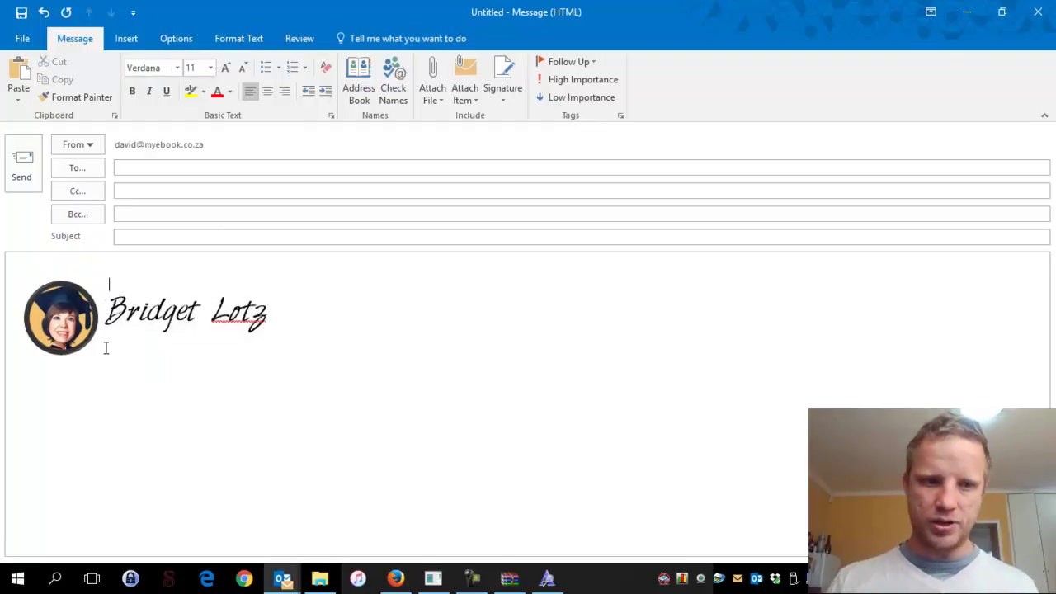
key(Delete)
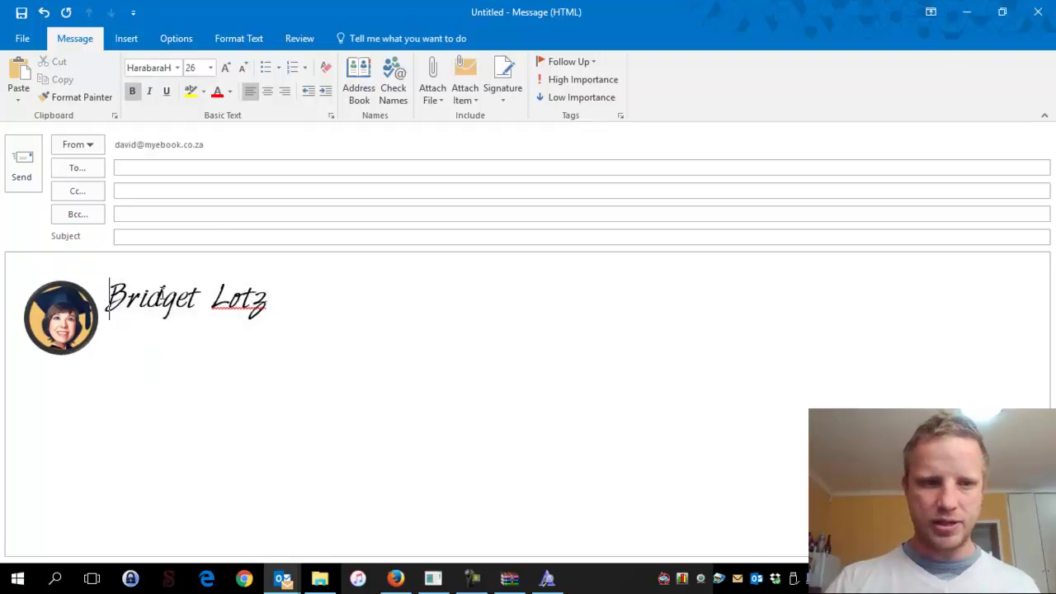
Start a new line below the name and insert Facebook.png from the PNG folder of Flat Icons by RobDesigns (v2)
click(165, 332)
key(Return)
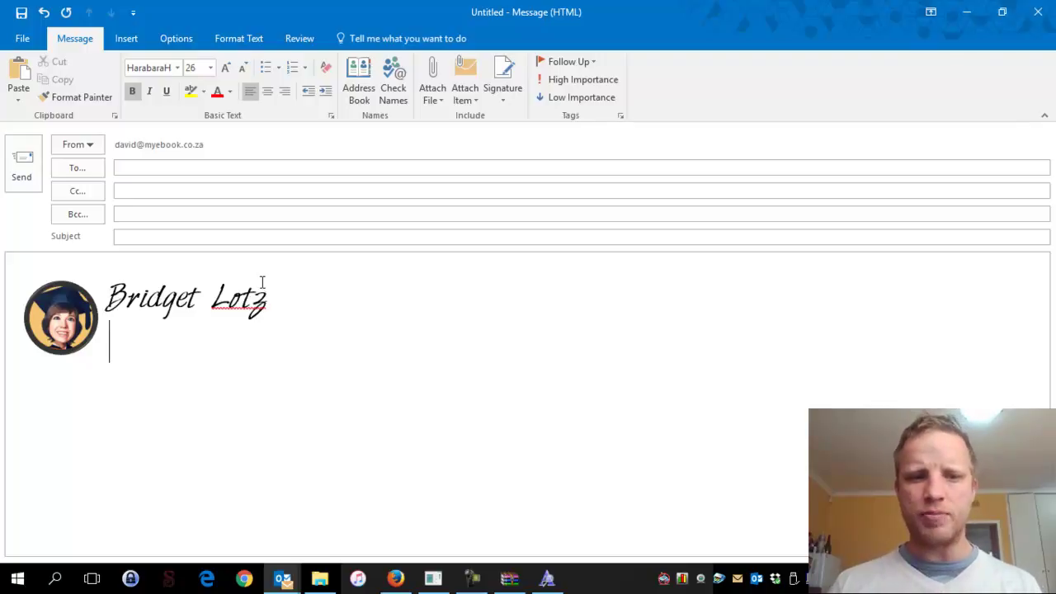
click(266, 166)
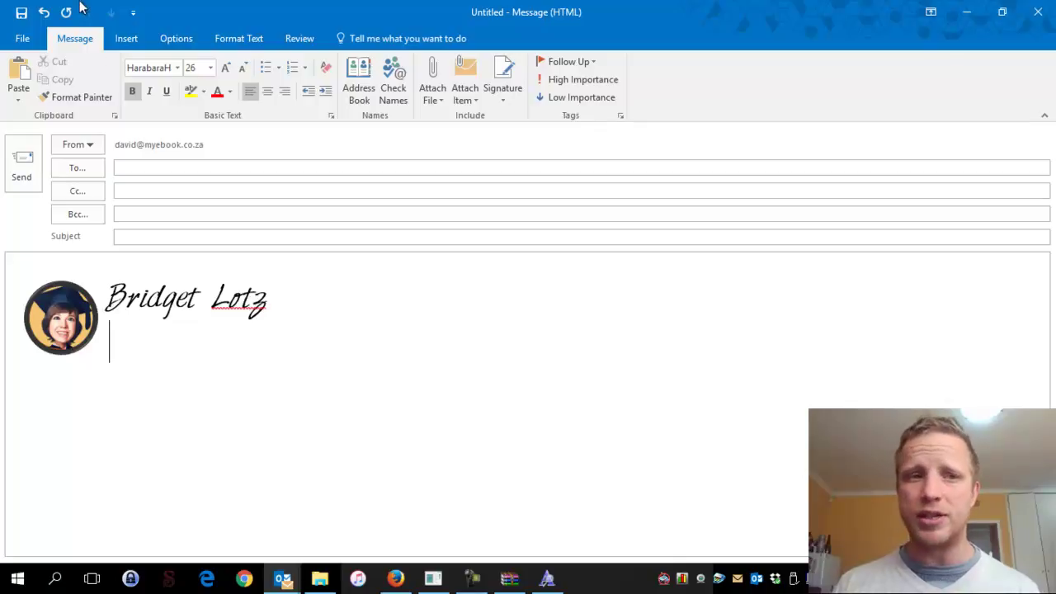
click(125, 38)
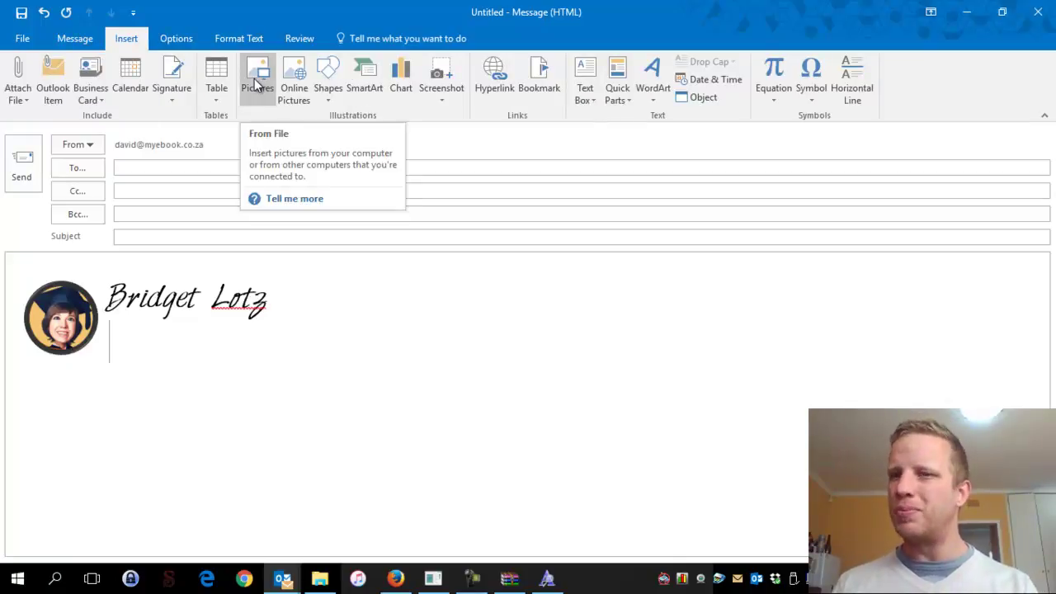
click(254, 79)
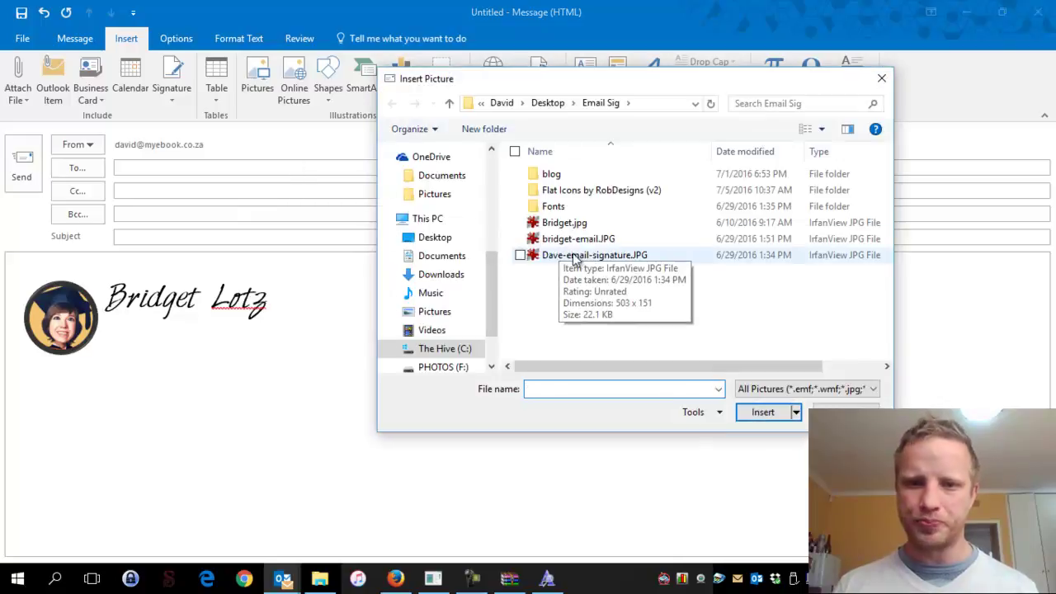
double_click(582, 191)
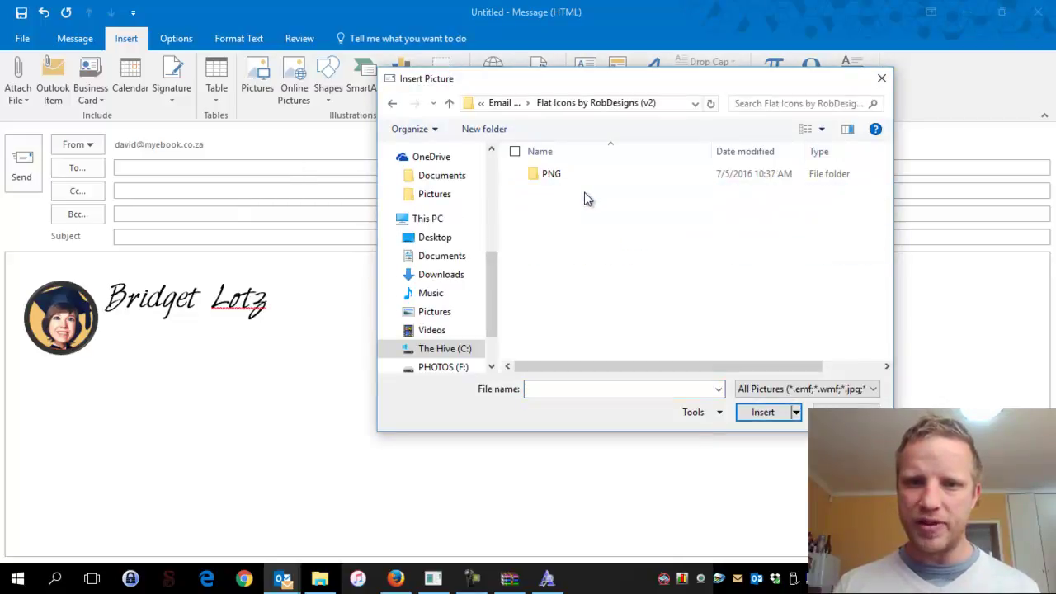
double_click(572, 175)
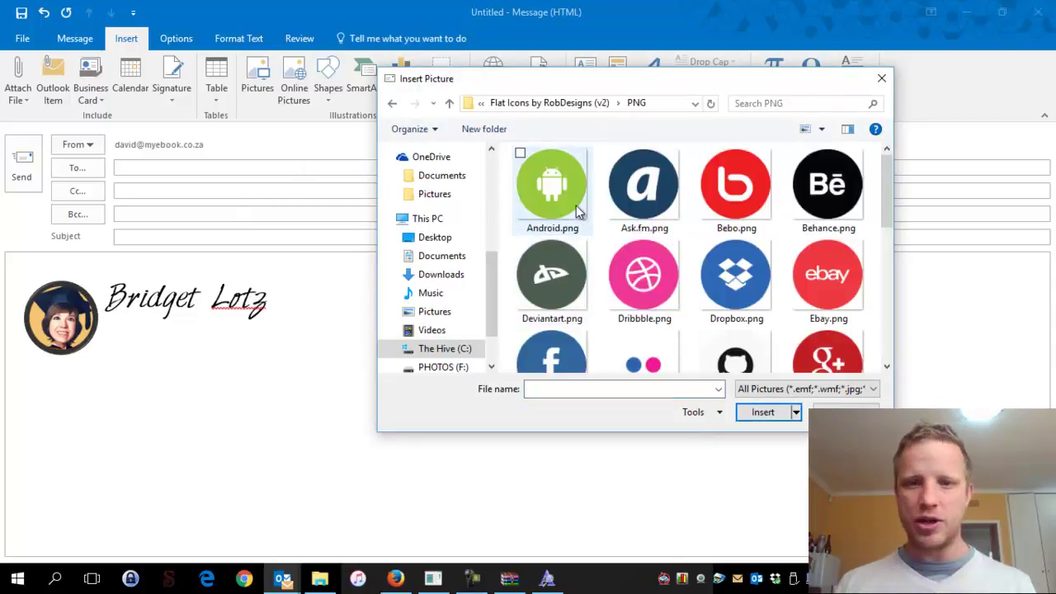
scroll(817, 239, down, 1)
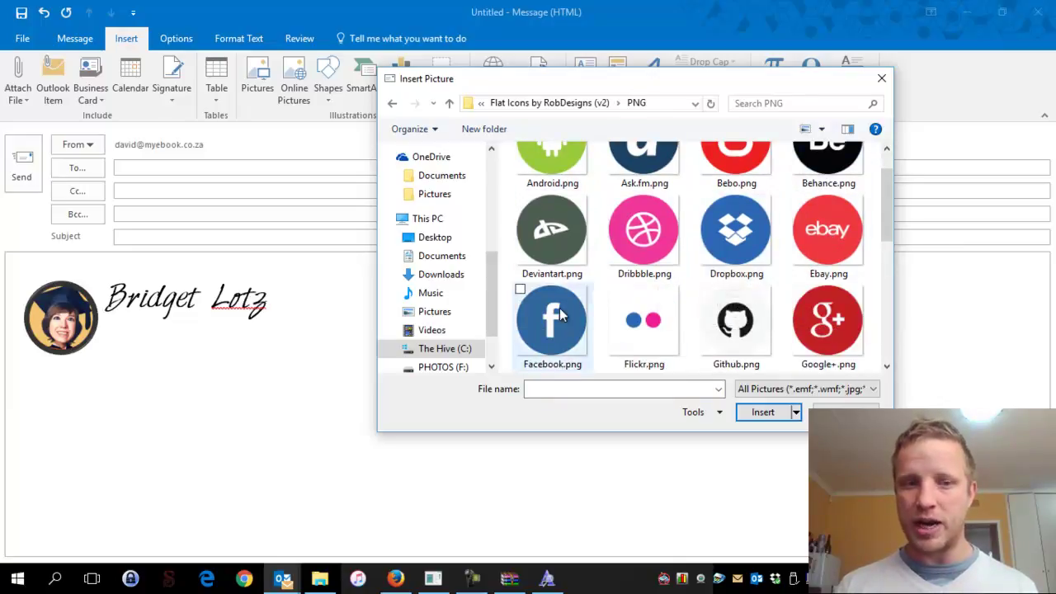
double_click(561, 325)
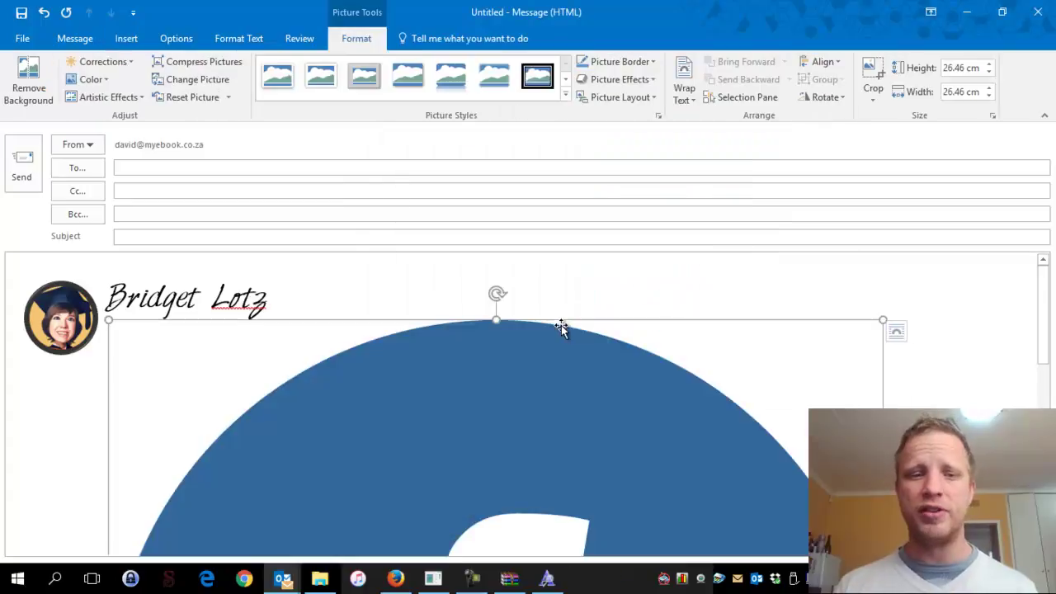
Shrink the Facebook icon to about 22.46 by 22.46 cm, and view its picture formatting and size options without changing them
scroll(549, 346, down, 1)
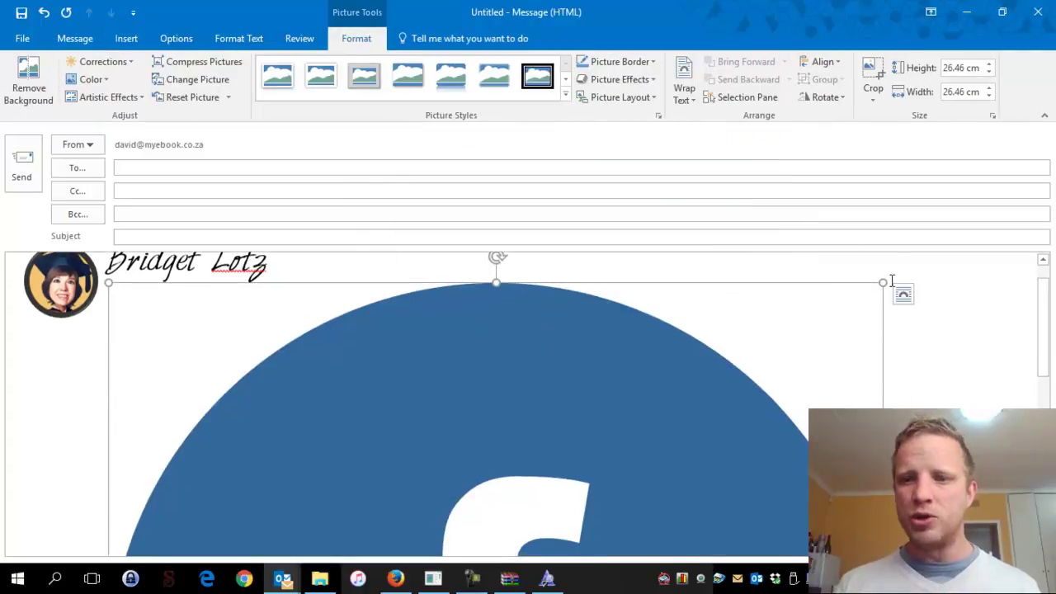
drag(883, 282, 671, 400)
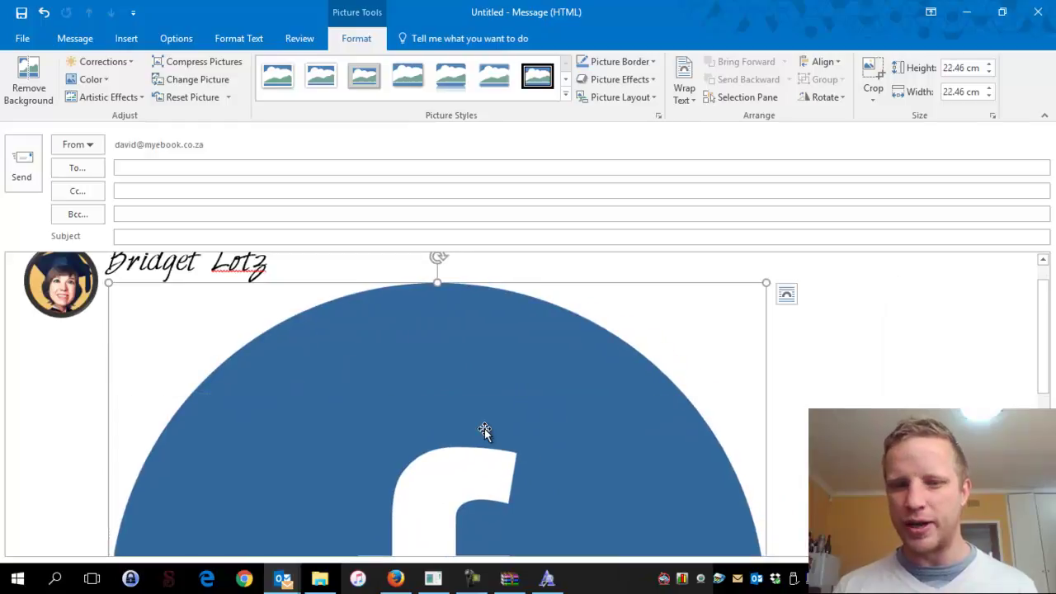
right_click(464, 347)
click(377, 371)
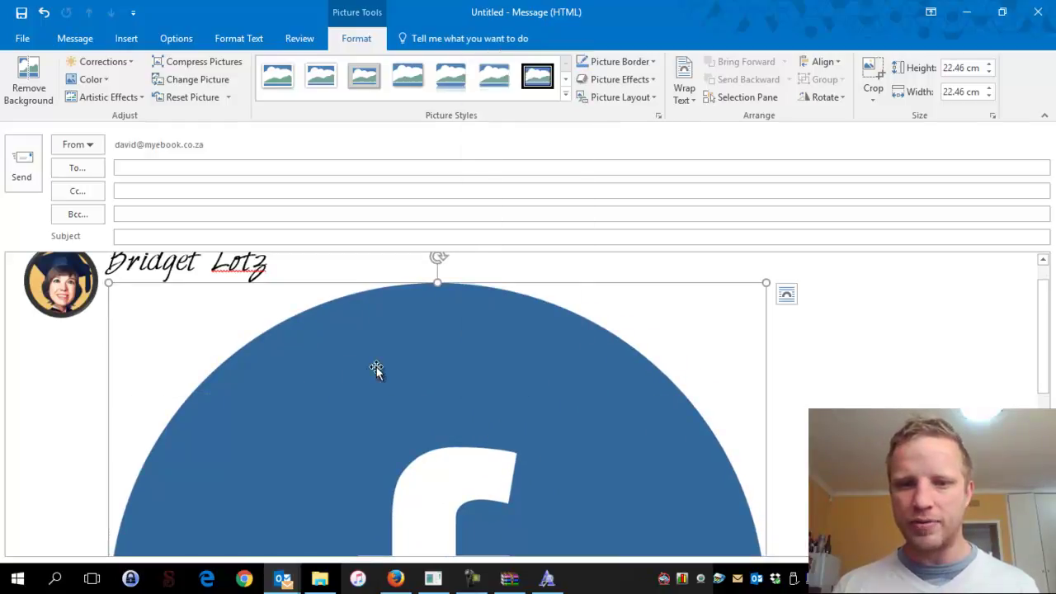
right_click(433, 364)
click(492, 350)
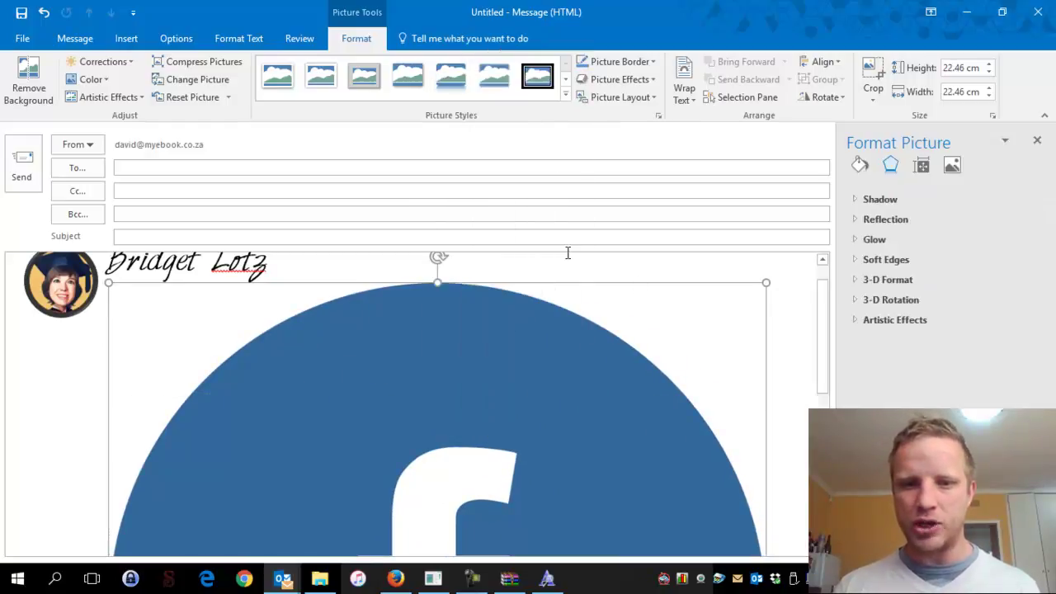
right_click(452, 365)
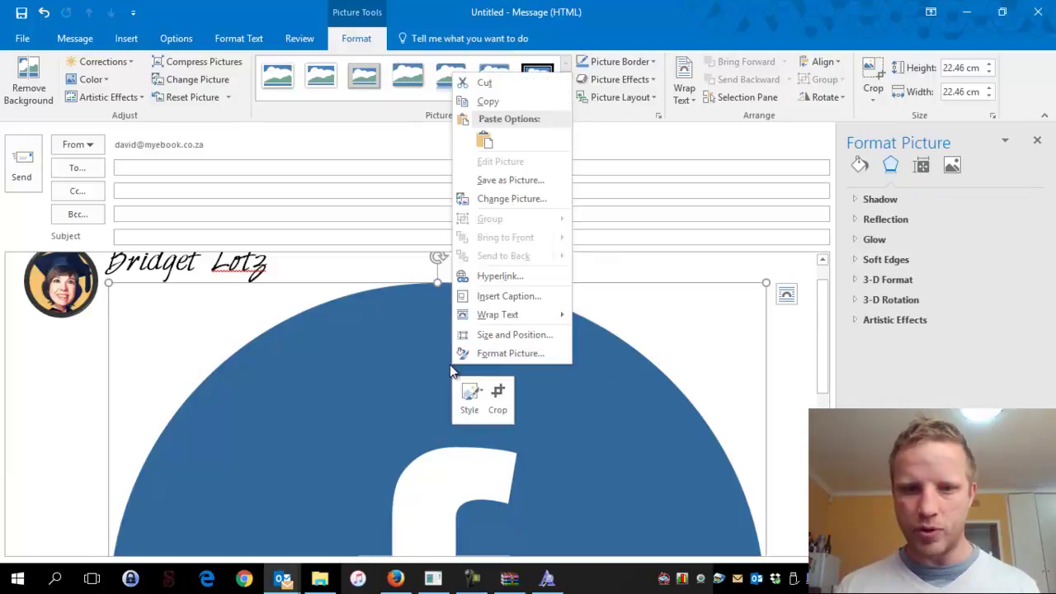
click(490, 337)
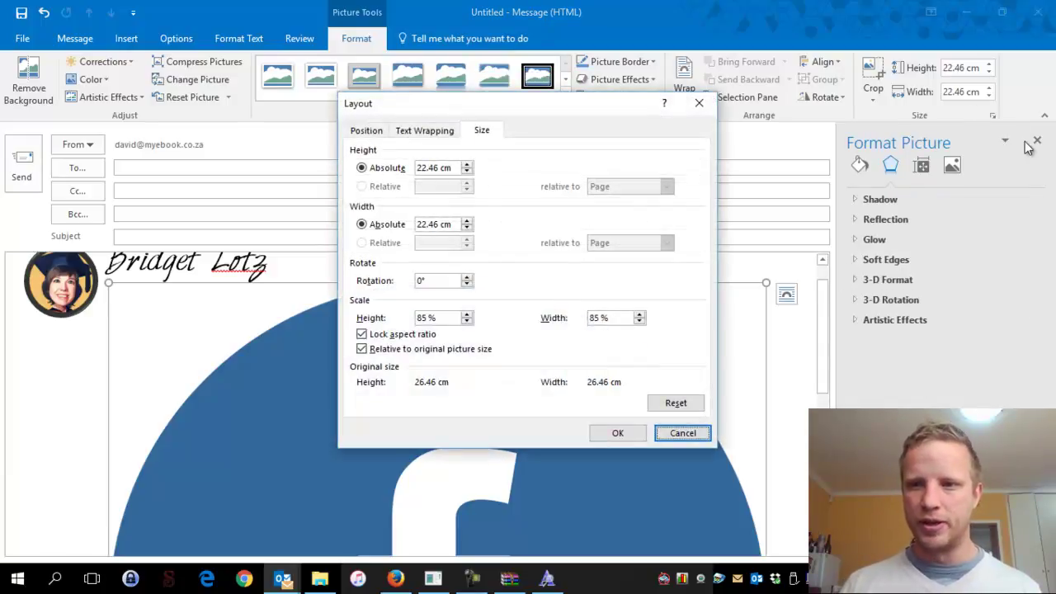
click(683, 432)
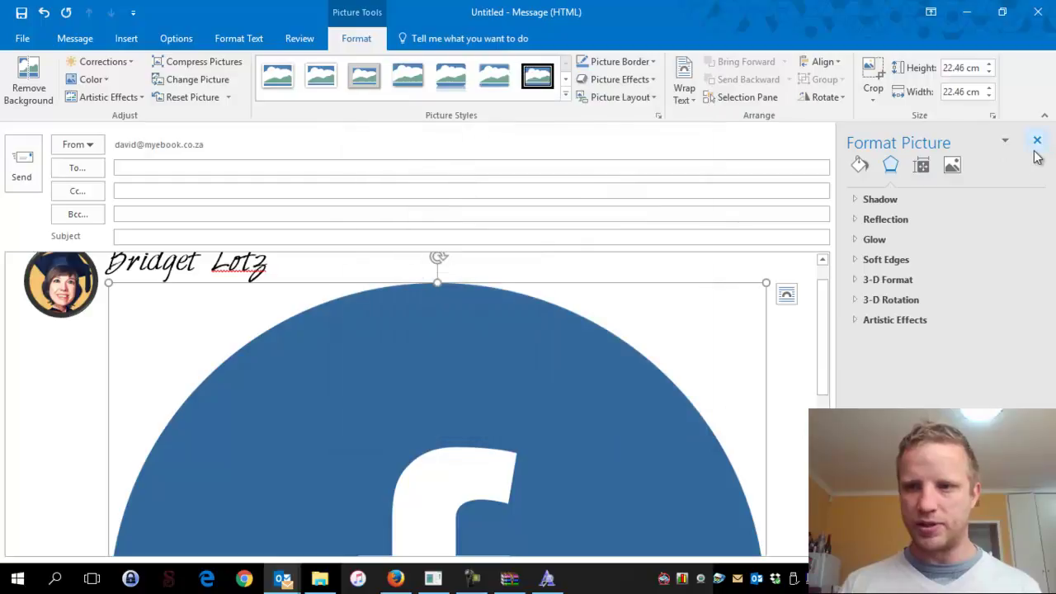
click(1038, 143)
Scale the Facebook icon to 5% of its original size with the aspect ratio locked, and put the cursor after it
right_click(452, 418)
click(483, 384)
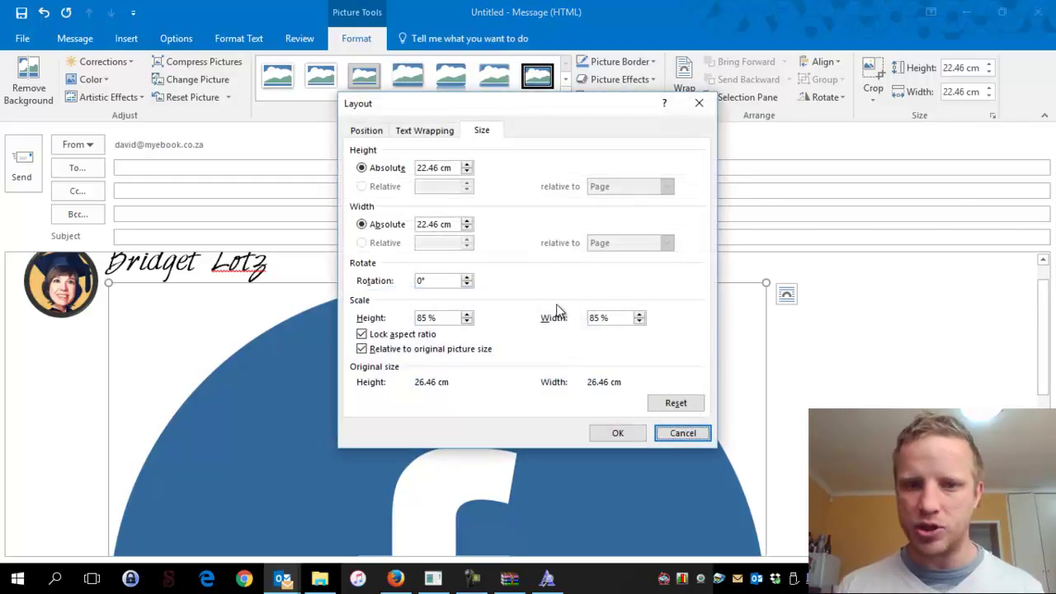
double_click(441, 319)
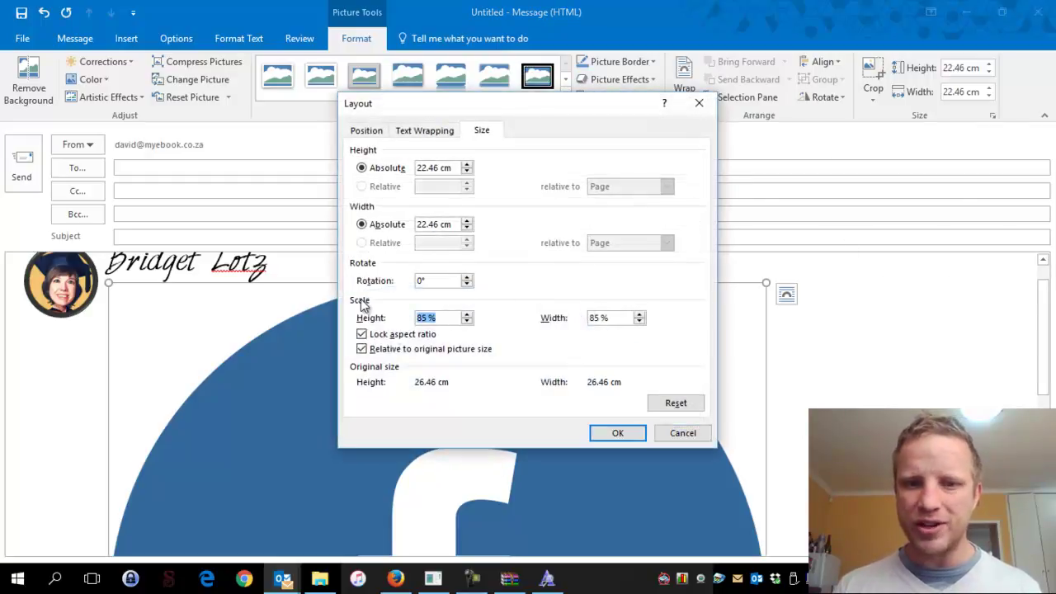
text(5)
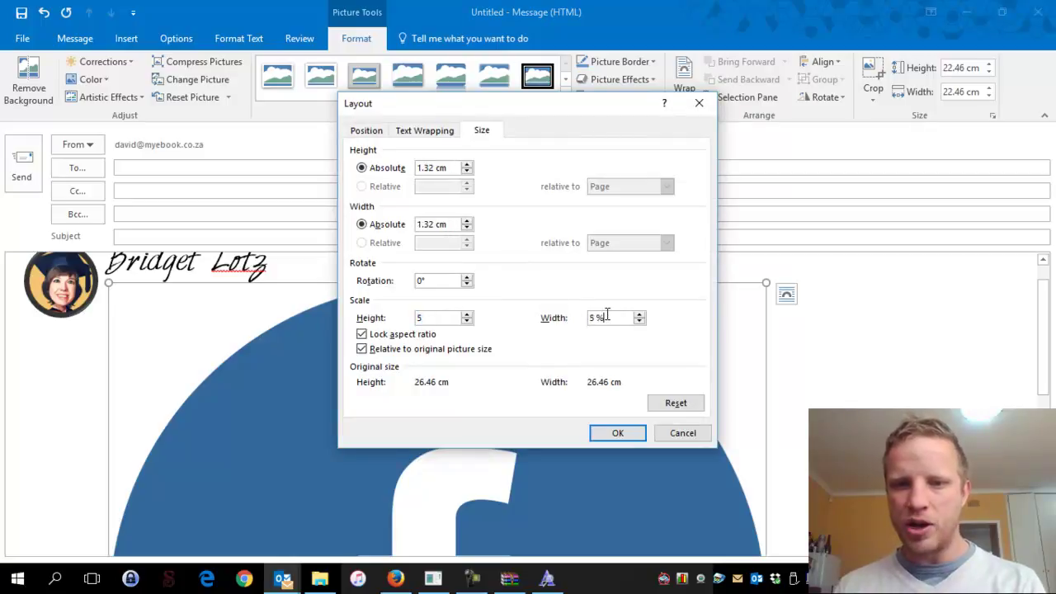
click(618, 434)
click(206, 376)
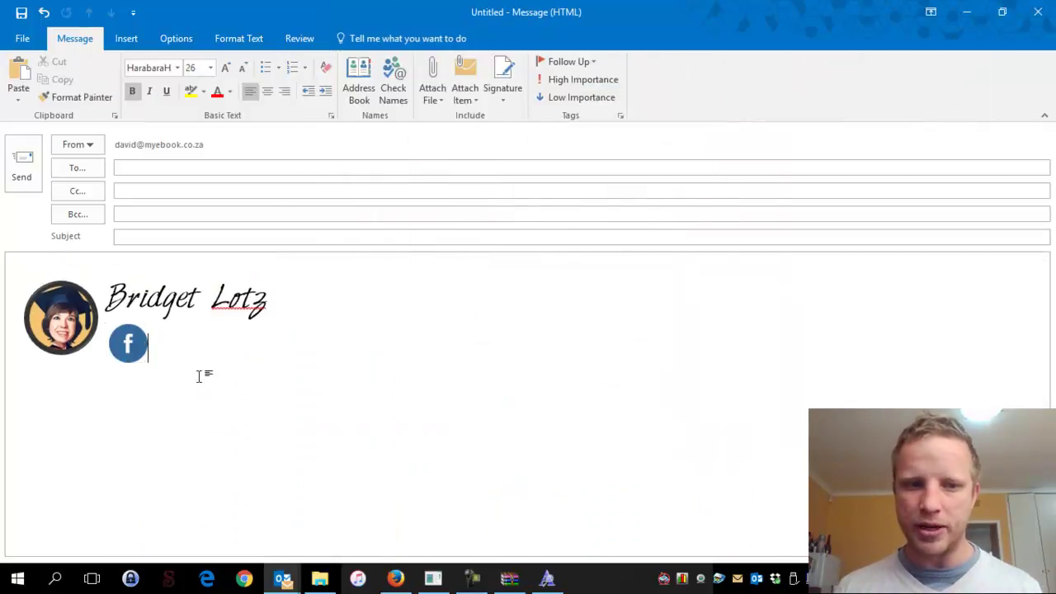
Add a space after the Facebook icon and insert the LinkedIn icon from the PNG folder of Flat Icons by RobDesigns (v2)
click(132, 342)
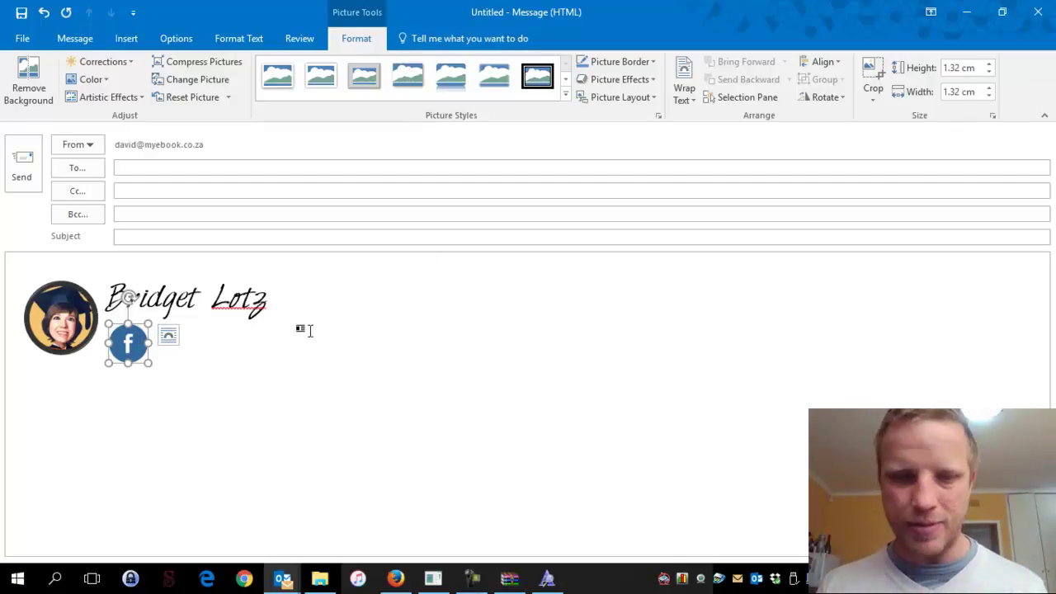
click(200, 334)
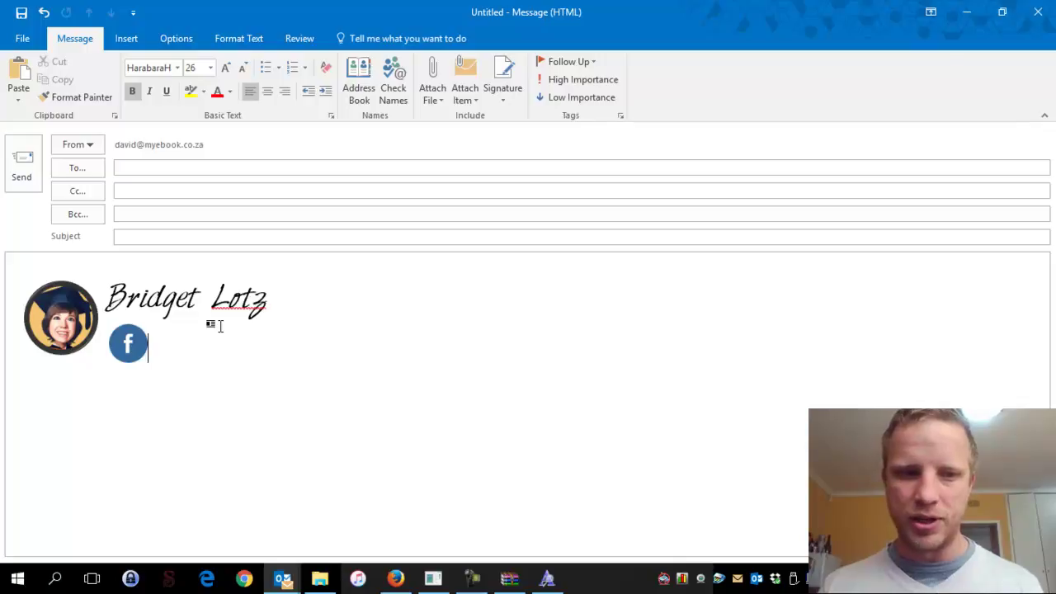
click(124, 39)
click(257, 86)
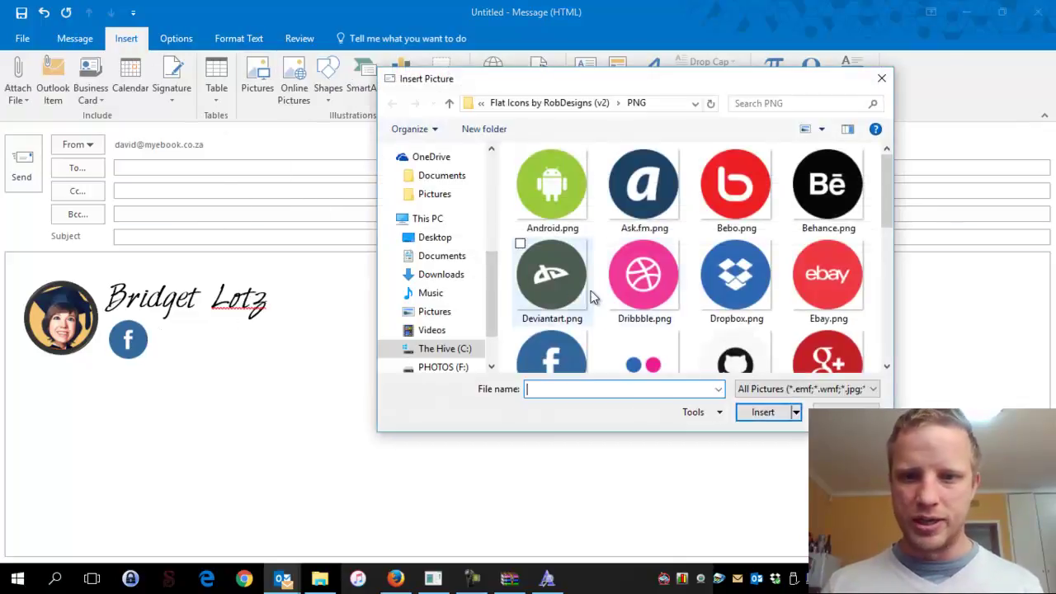
scroll(592, 297, down, 2)
double_click(671, 307)
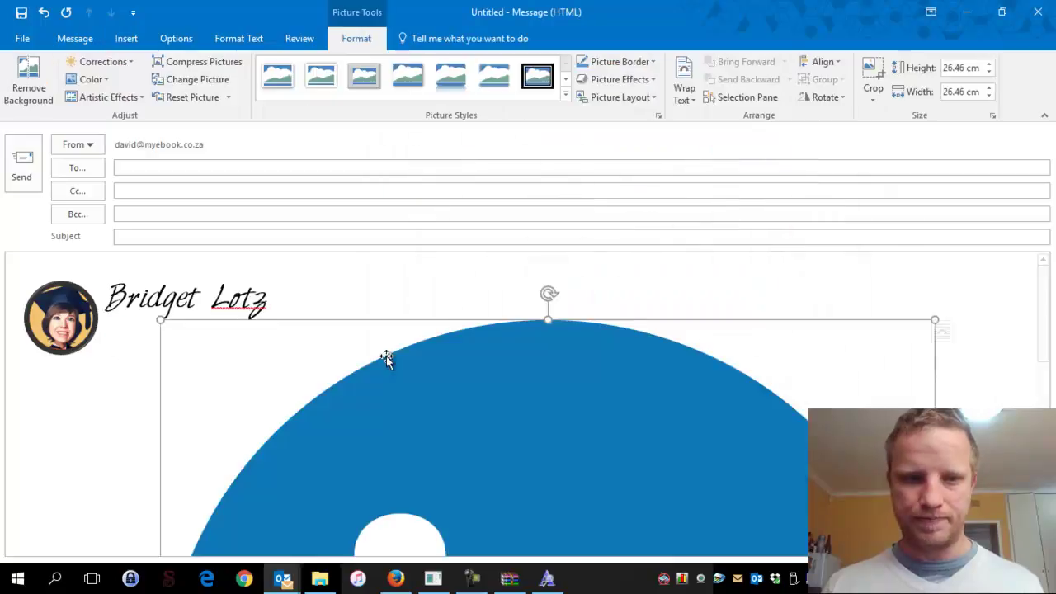
Scale the LinkedIn icon to 5% of its original size with the aspect ratio locked
right_click(544, 385)
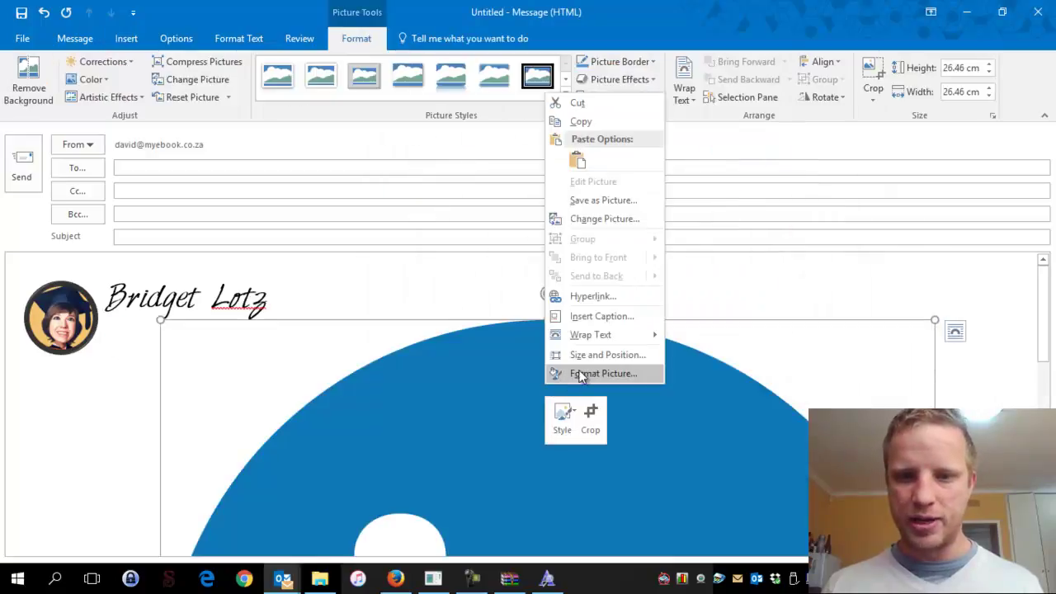
click(581, 358)
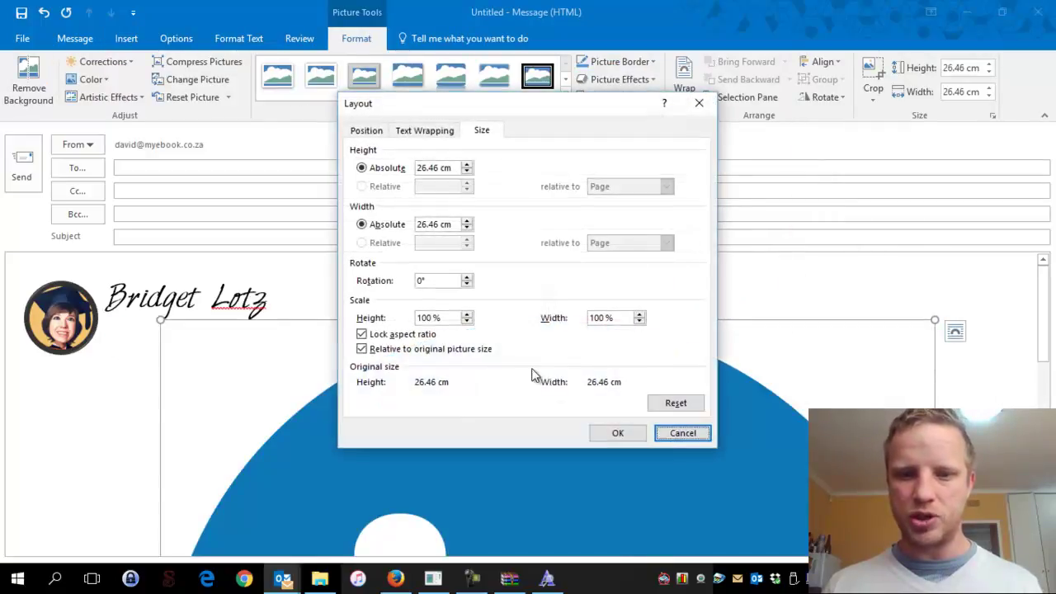
double_click(453, 321)
text(5)
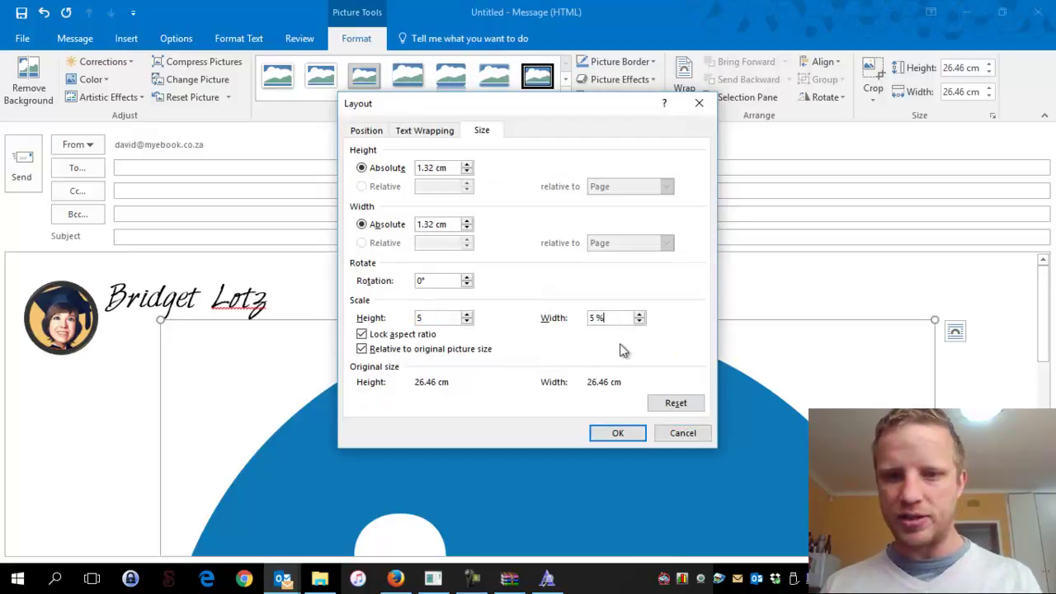
click(618, 432)
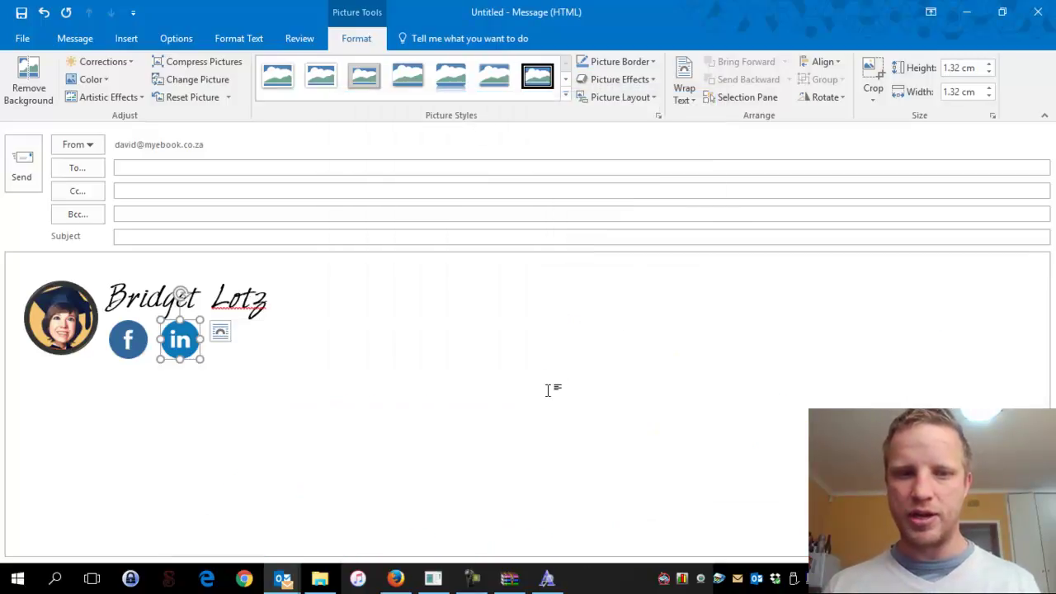
Add a space after the LinkedIn icon and insert the Twitter icon from the same PNG folder
click(288, 374)
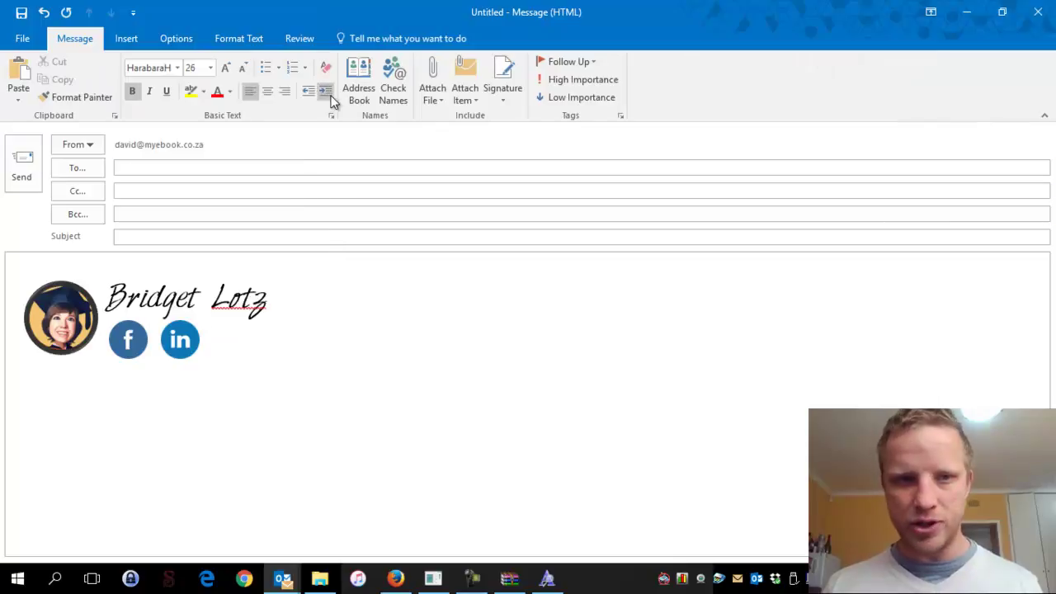
click(128, 43)
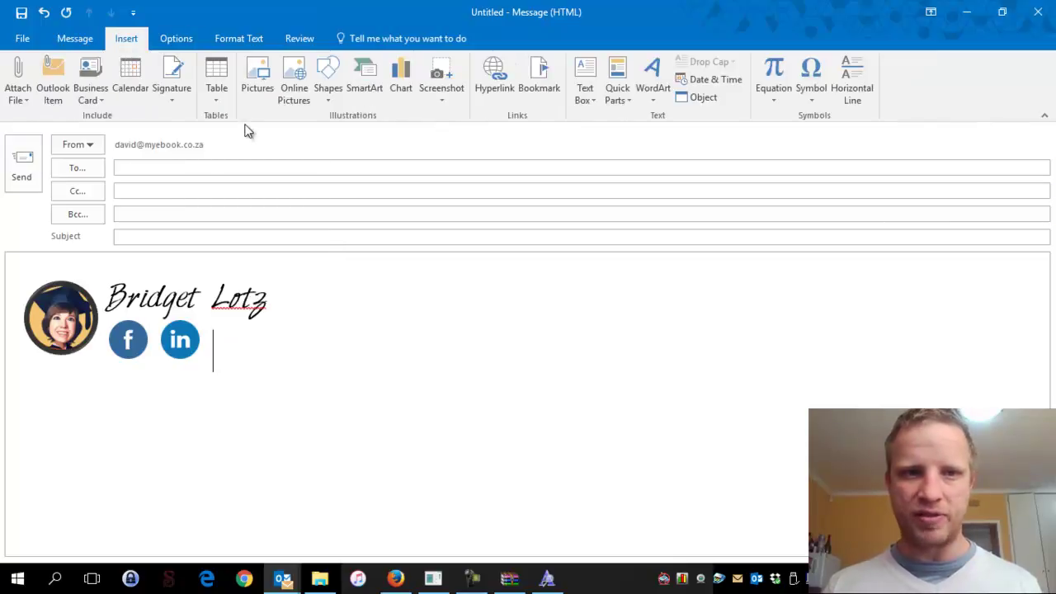
click(257, 81)
scroll(678, 290, down, 4)
double_click(643, 303)
Try to scale the newly inserted Twitter icon through its size and position settings
right_click(564, 391)
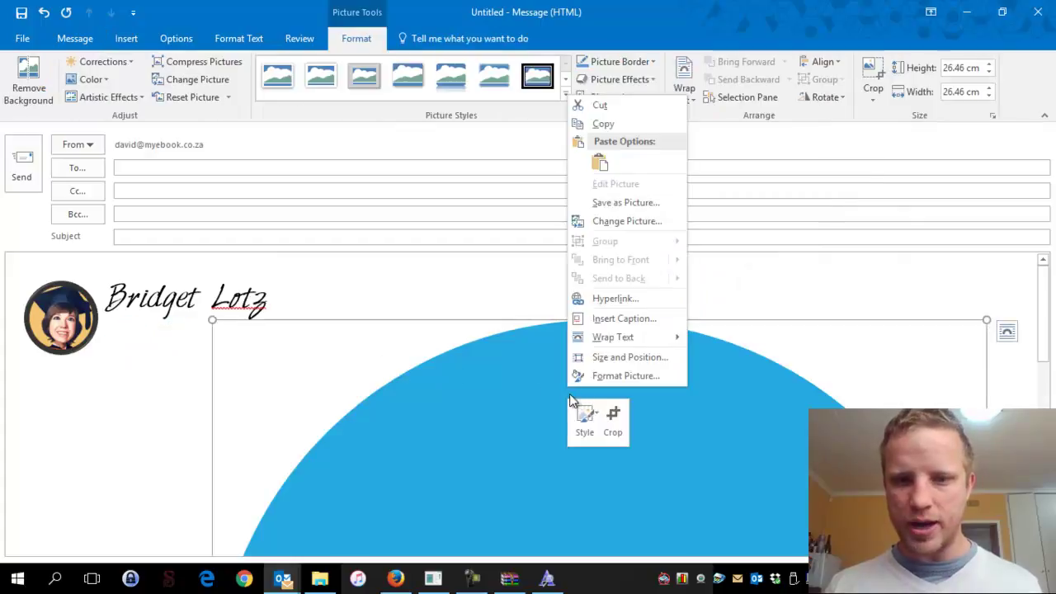
click(615, 357)
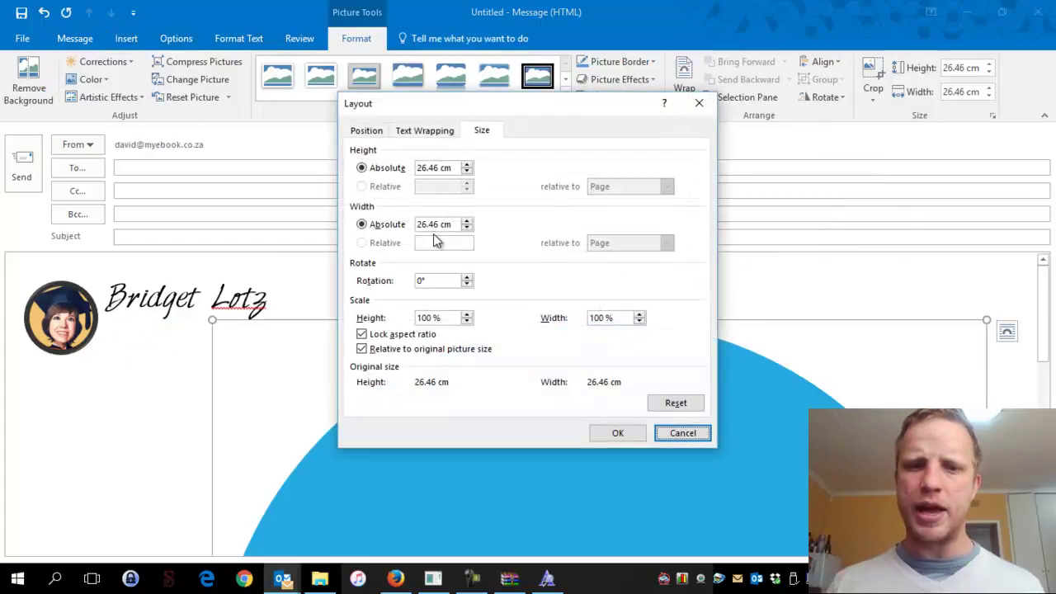
click(449, 318)
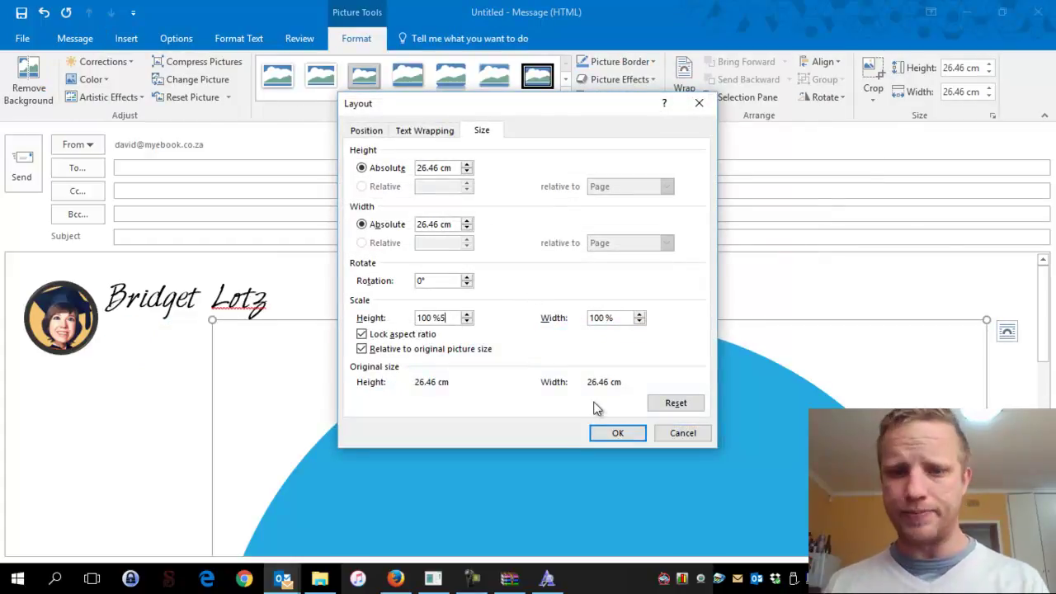
click(631, 431)
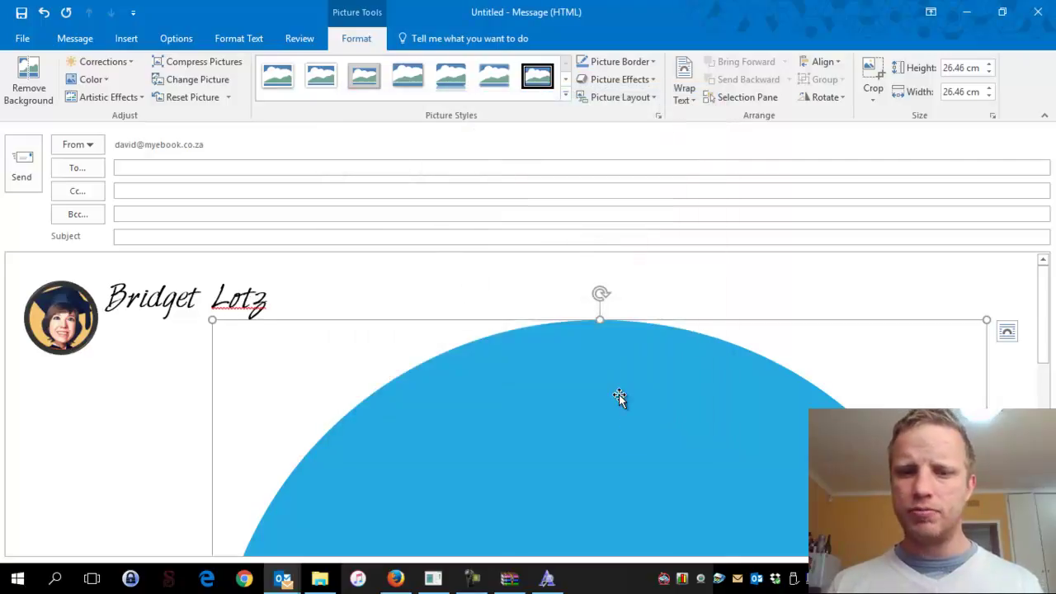
Scale the Twitter icon to 5% of its original size with the aspect ratio locked, and deselect it
right_click(618, 396)
click(660, 371)
click(440, 318)
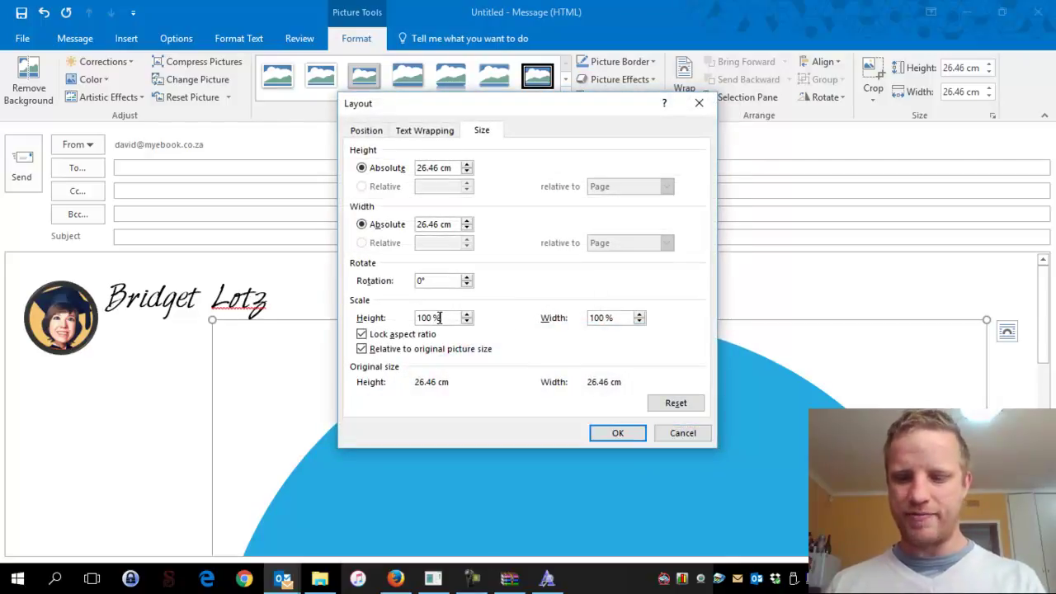
double_click(441, 318)
text(5)
click(602, 317)
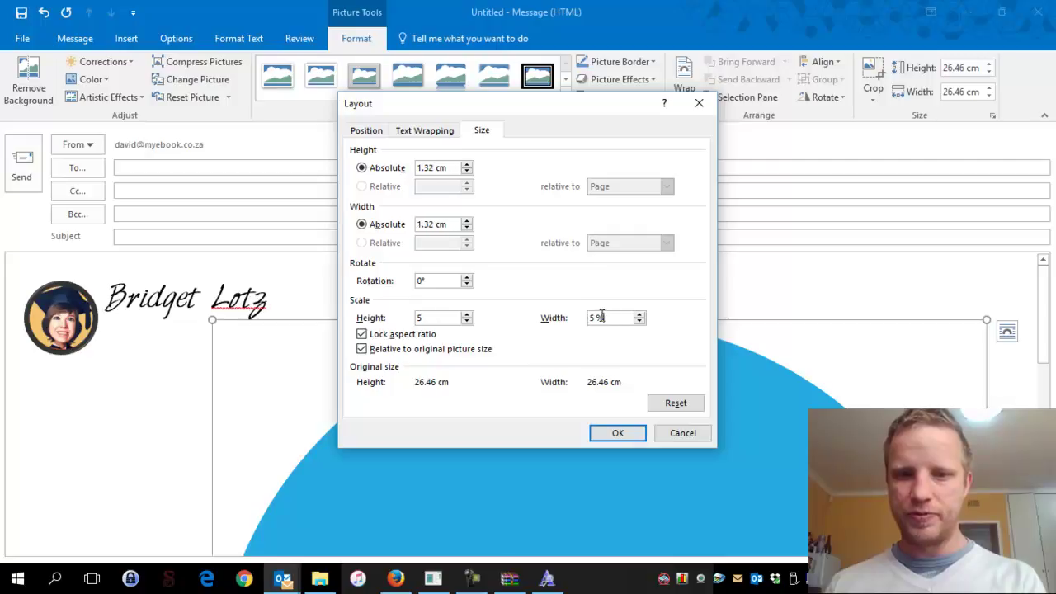
click(615, 436)
click(590, 384)
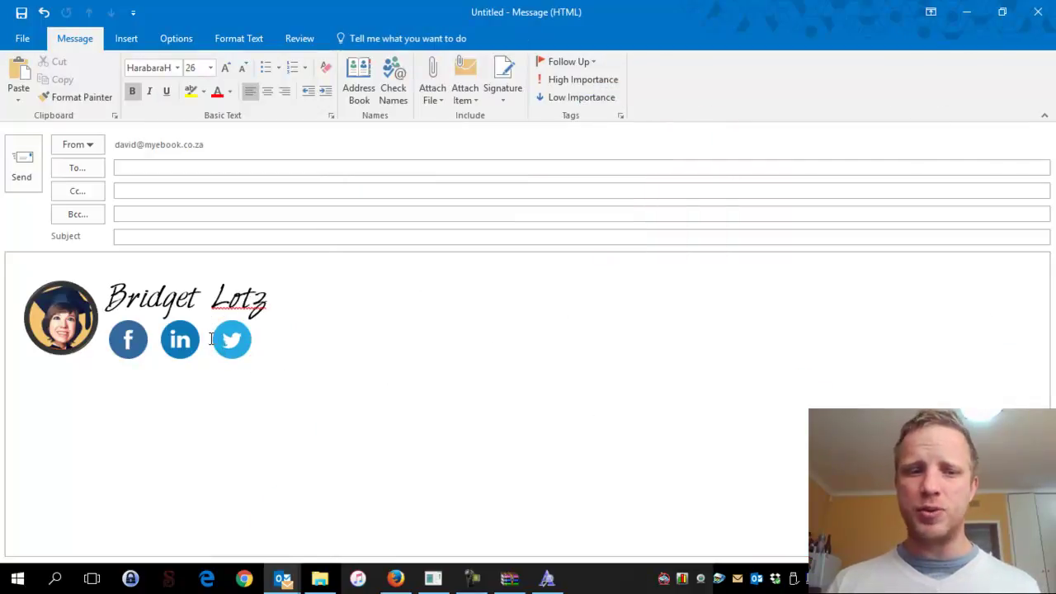
Narrow the gap between the LinkedIn and Twitter icons by setting the space character's font size to 14
click(211, 67)
click(193, 147)
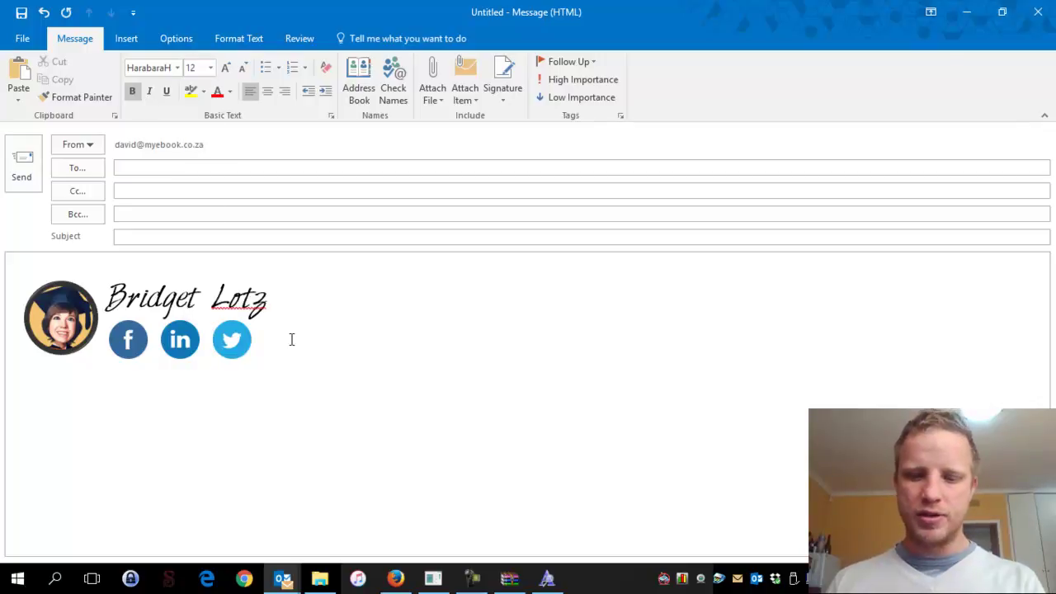
click(265, 309)
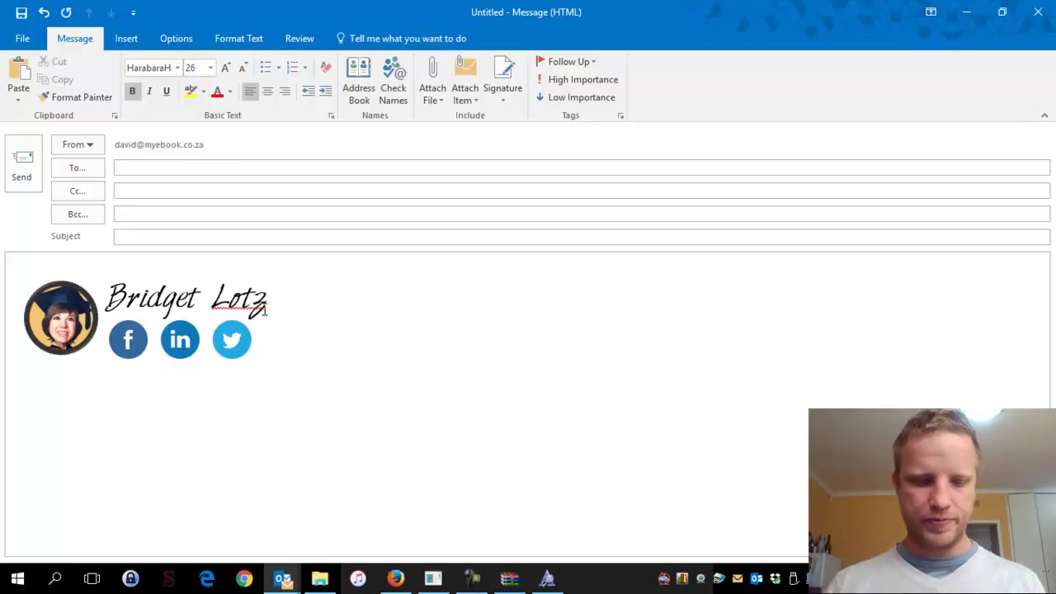
key(Down)
key(Left)
key(shift+Left)
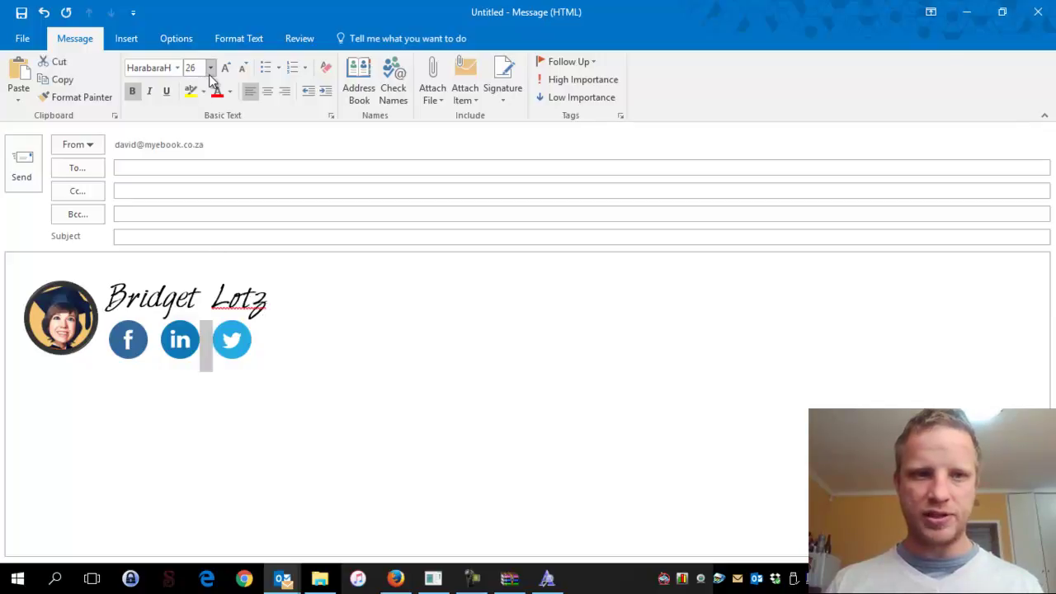
click(211, 67)
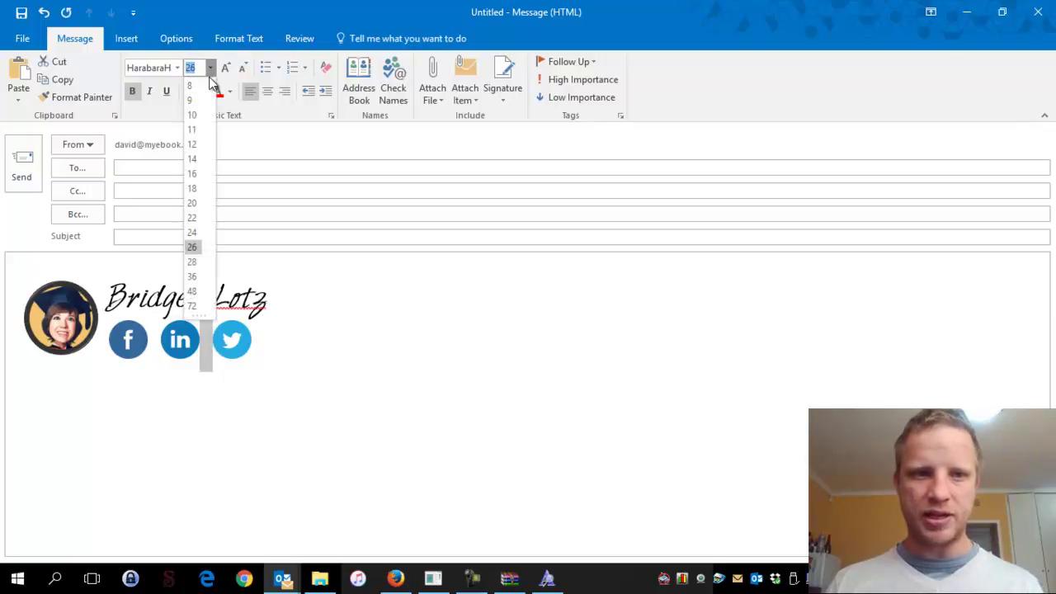
click(193, 159)
Set the space between the Facebook and LinkedIn icons to font size 14 to match the other gap
double_click(151, 345)
click(151, 348)
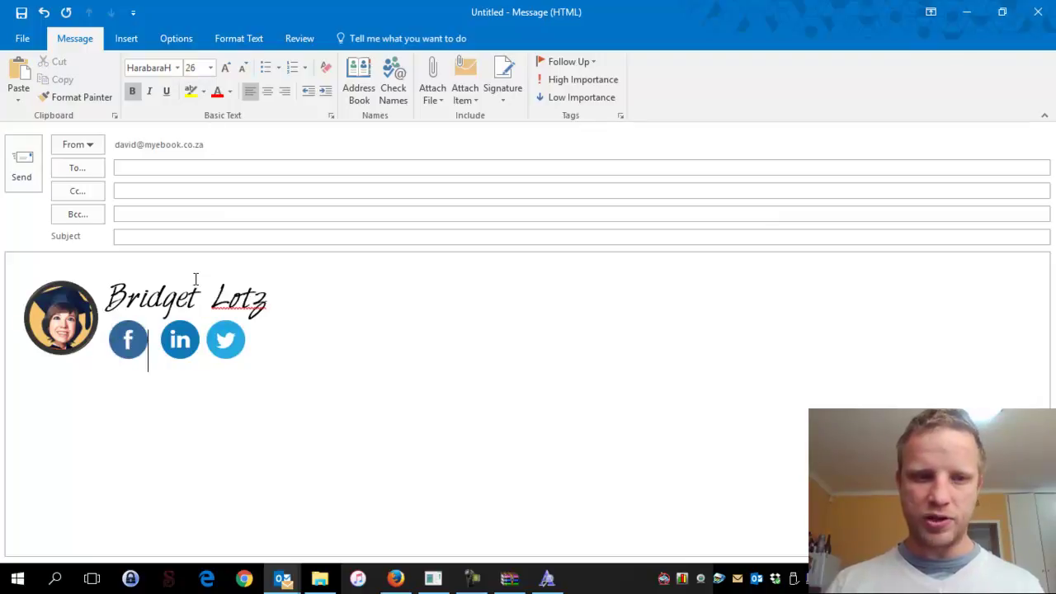
key(shift+Right)
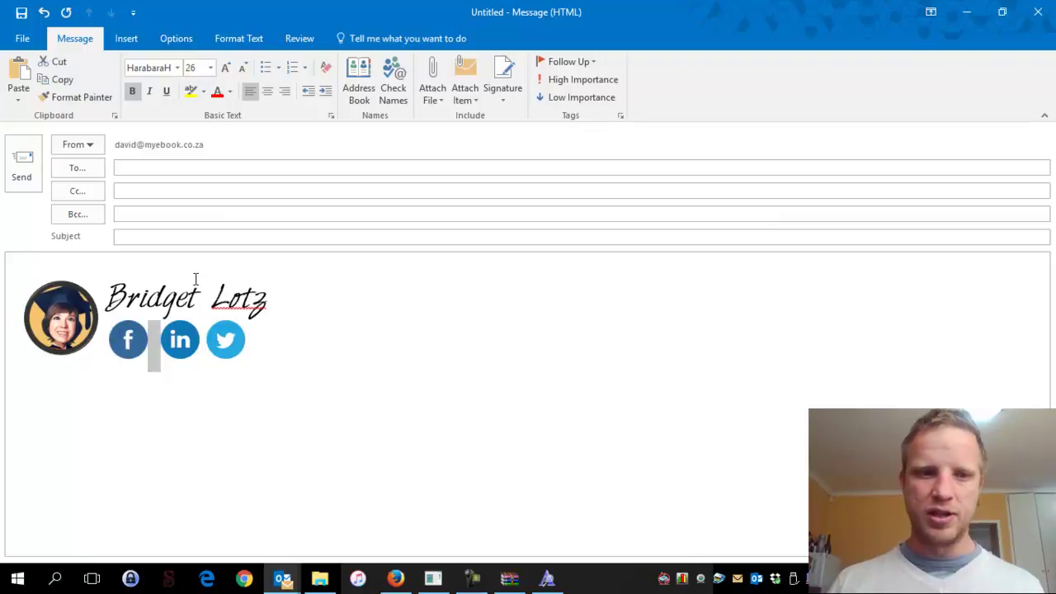
click(210, 67)
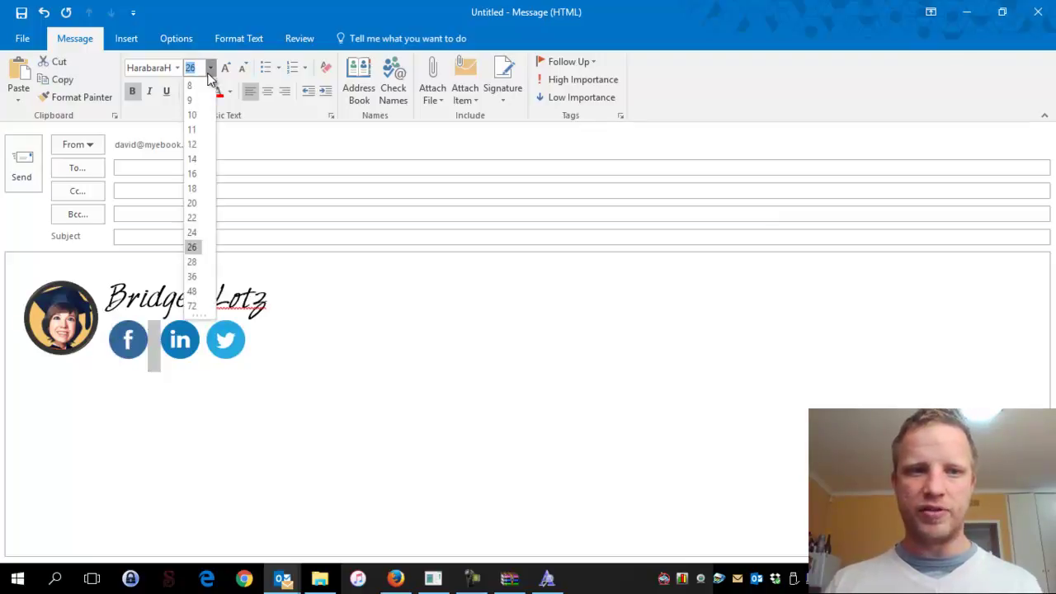
click(200, 158)
click(496, 295)
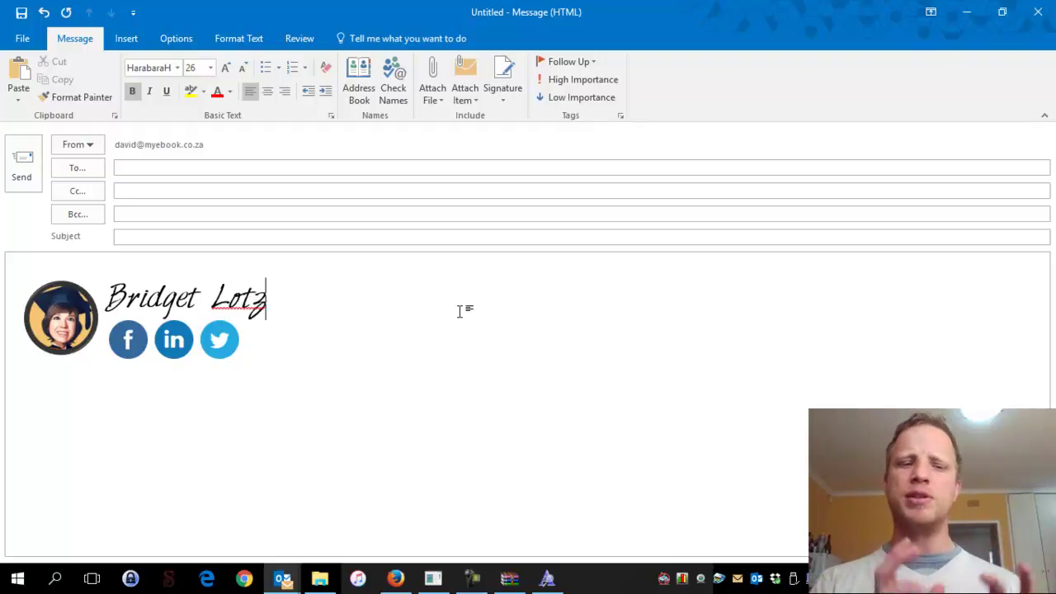
click(230, 347)
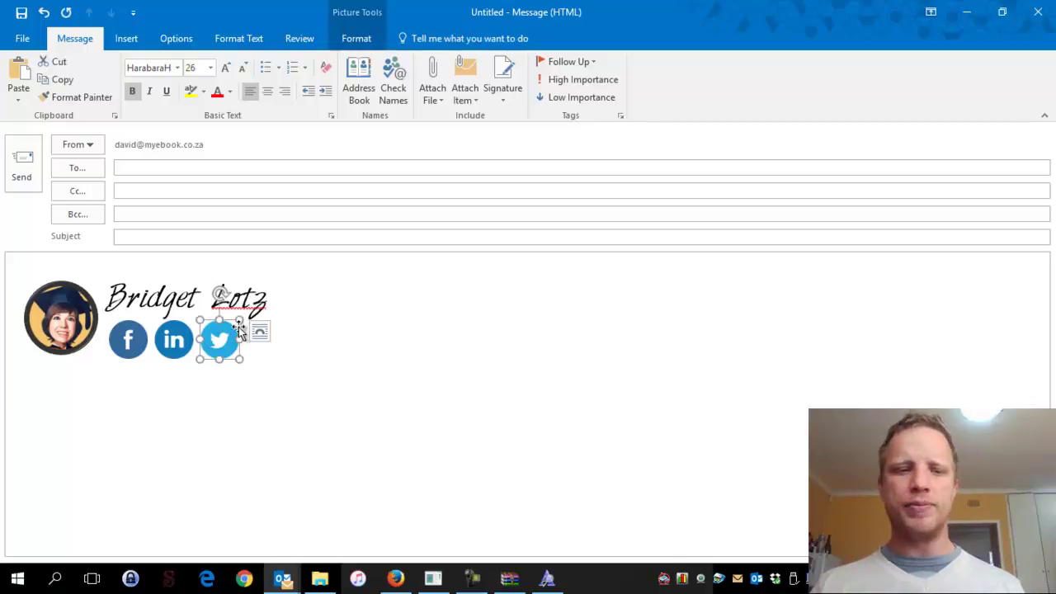
drag(234, 326, 238, 325)
click(420, 346)
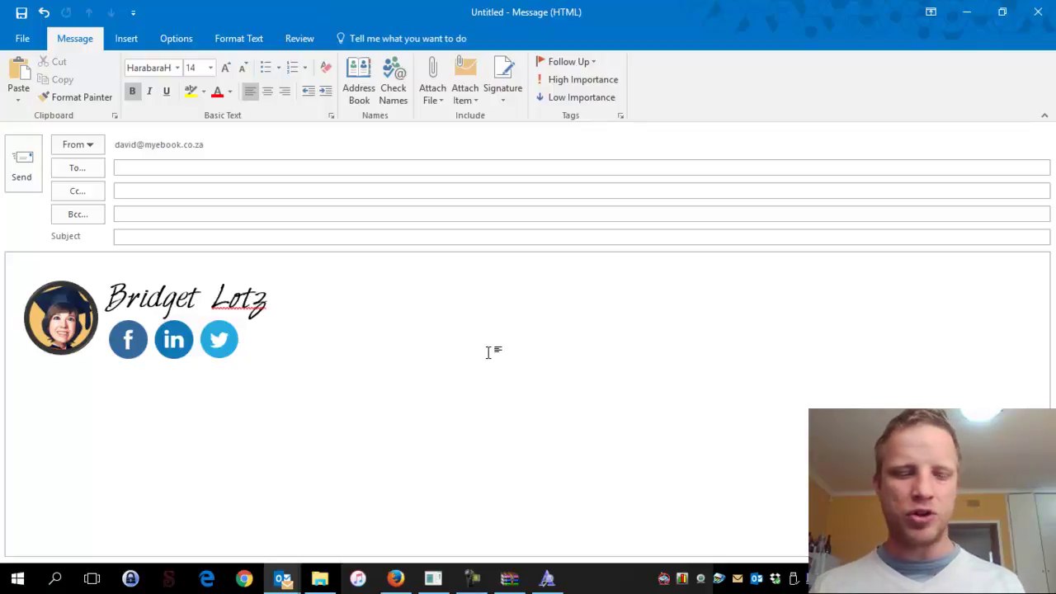
Try to select the whole signature and open the copy options for it
key(ctrl+a)
click(498, 360)
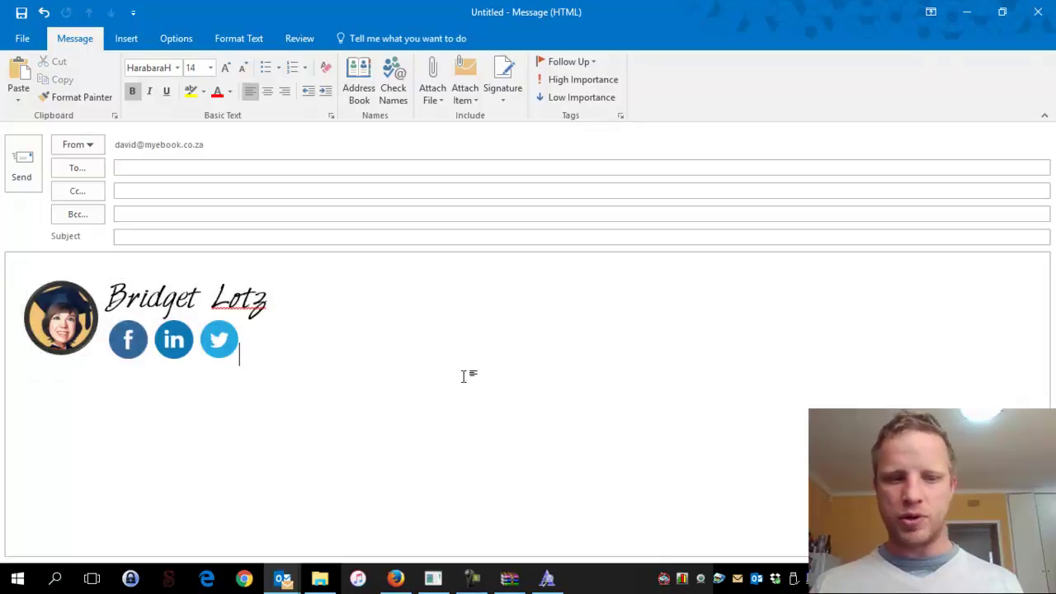
drag(201, 342, 0, 280)
click(306, 354)
triple_click(231, 347)
click(299, 354)
triple_click(306, 354)
click(423, 349)
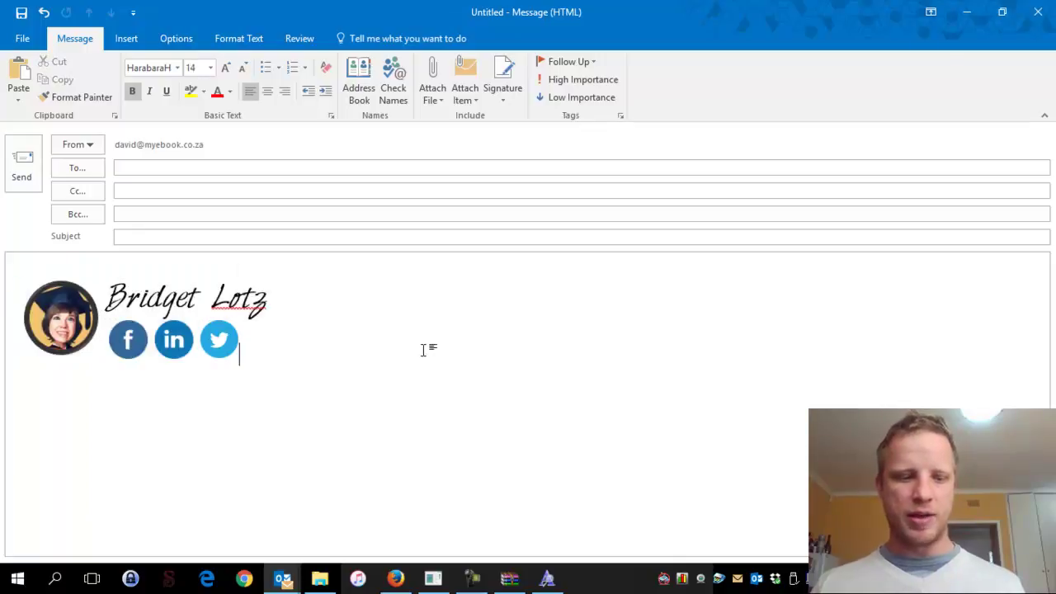
triple_click(423, 349)
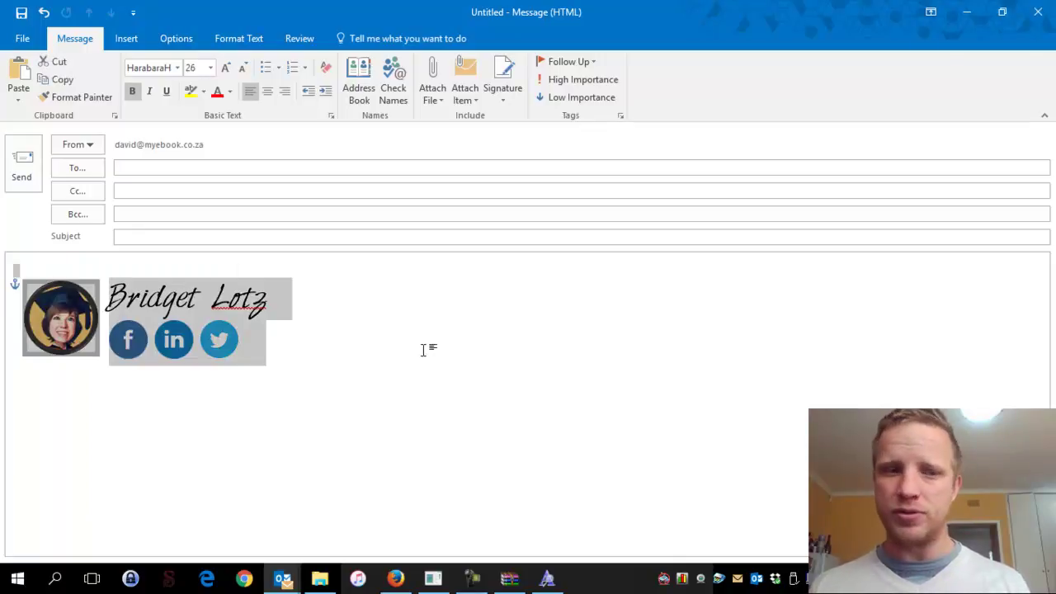
click(401, 319)
right_click(402, 320)
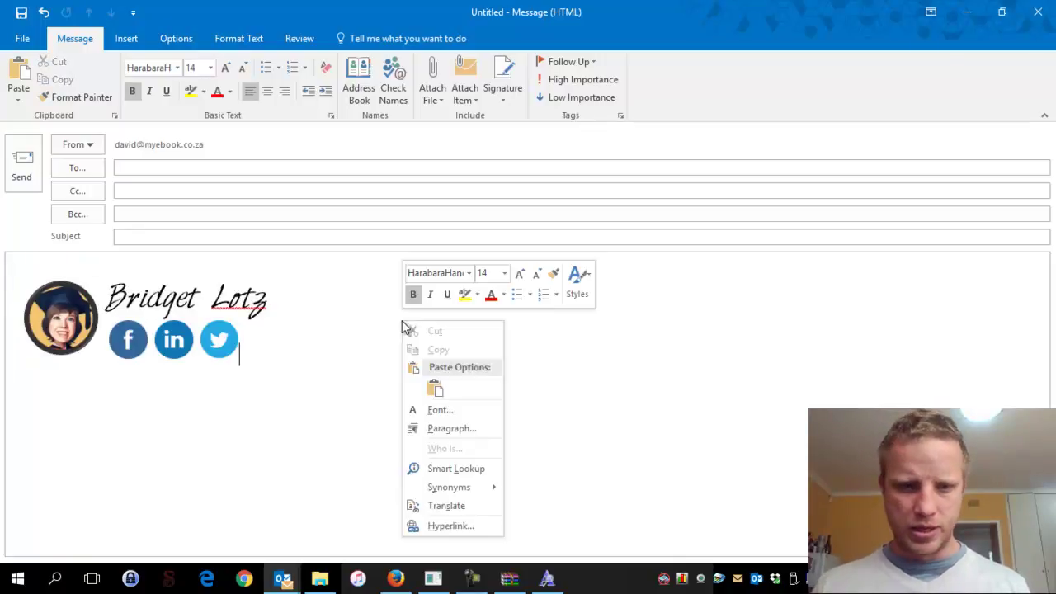
click(368, 353)
triple_click(369, 353)
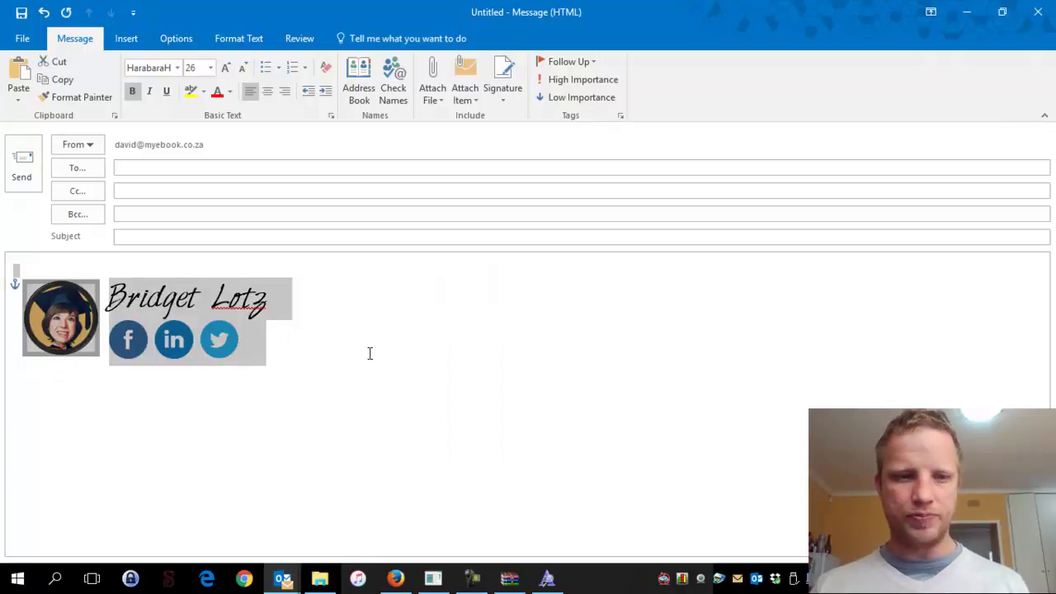
right_click(175, 330)
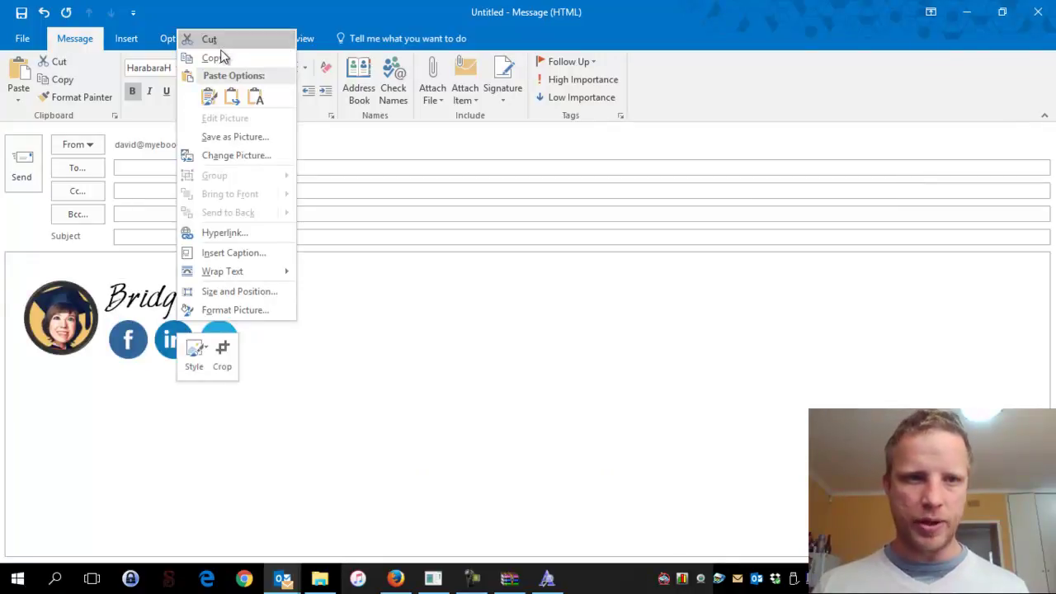
click(397, 366)
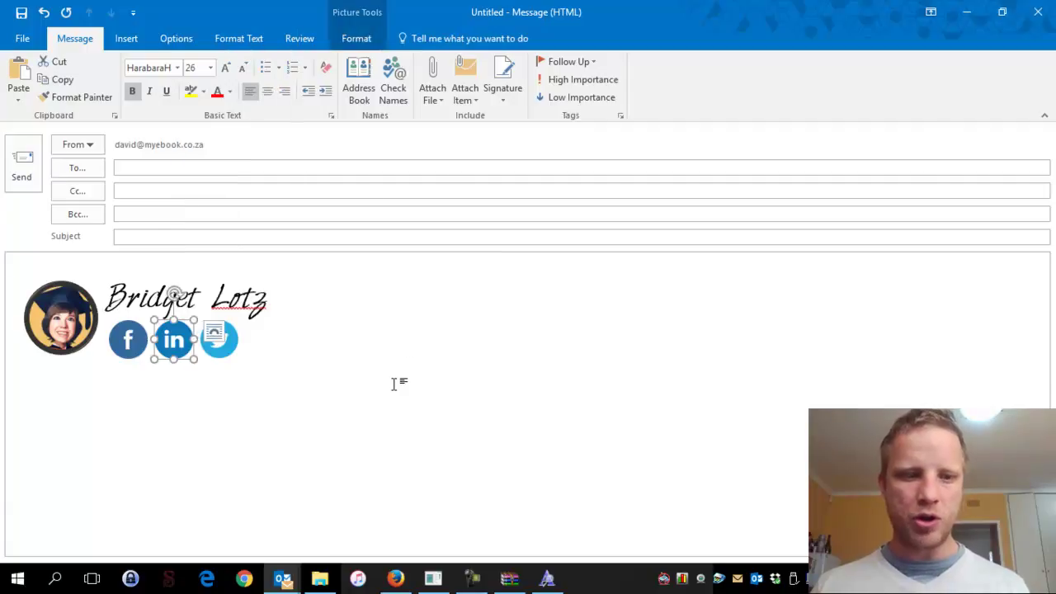
Select the entire signature in the message body, including the portrait, name and social icons, for copying
triple_click(395, 382)
click(394, 383)
triple_click(394, 382)
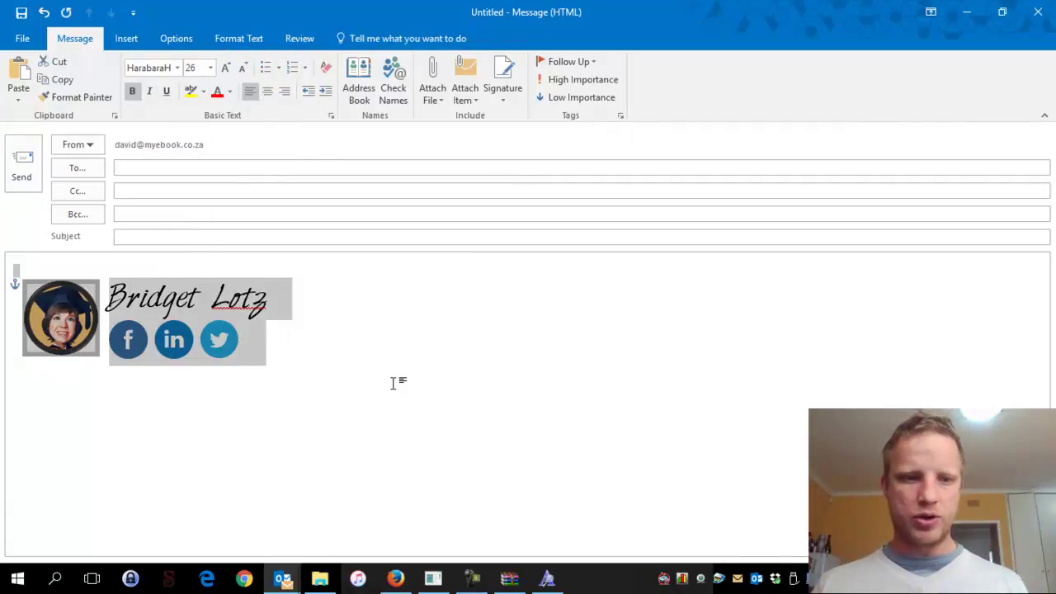
Create a new email signature named "YouTube Tut" in the signature settings
click(505, 103)
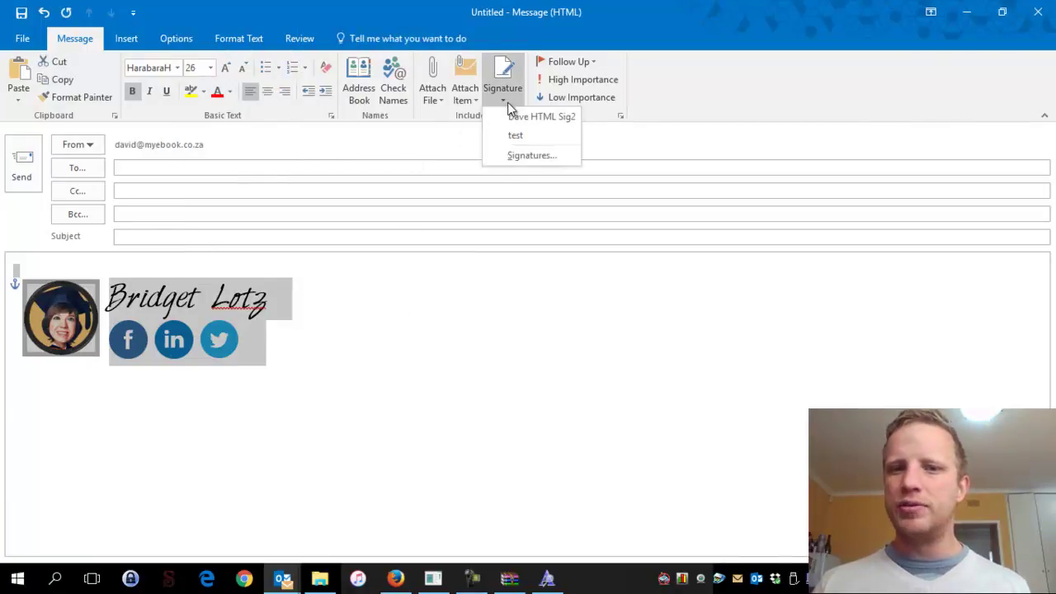
click(538, 156)
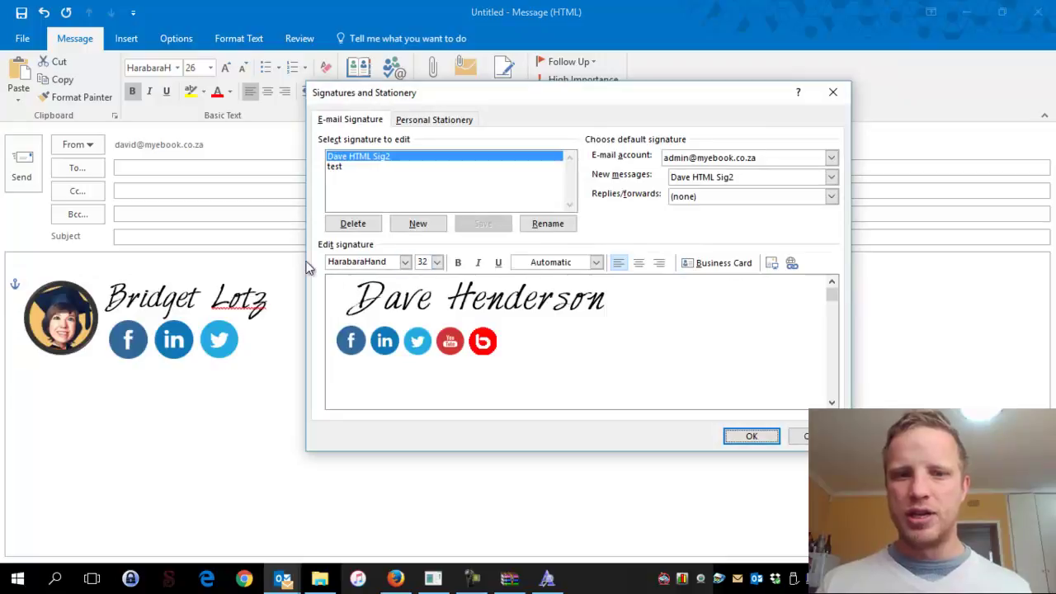
click(417, 226)
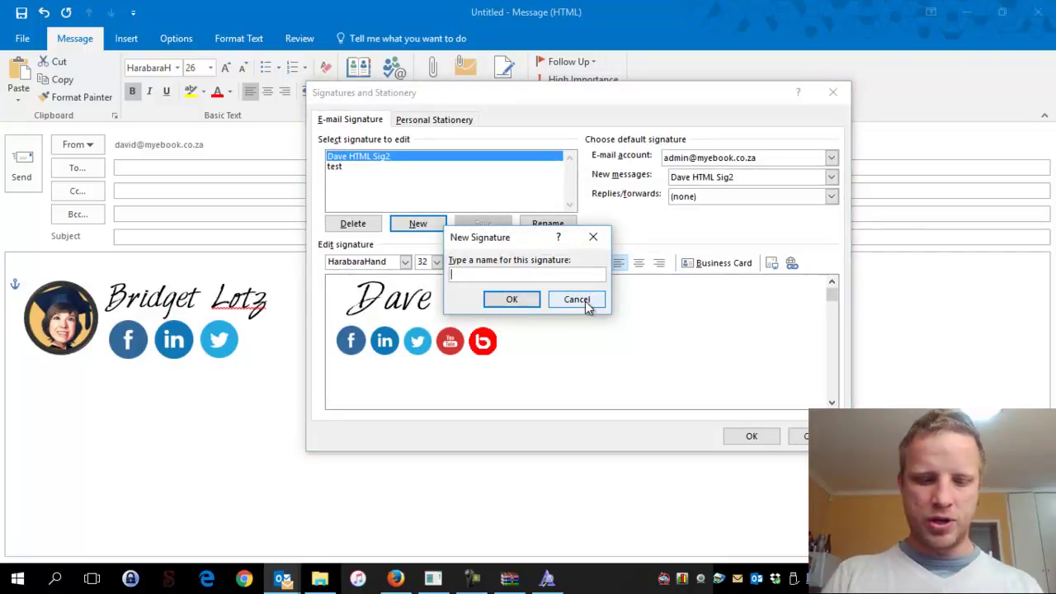
text(YouTube Tut)
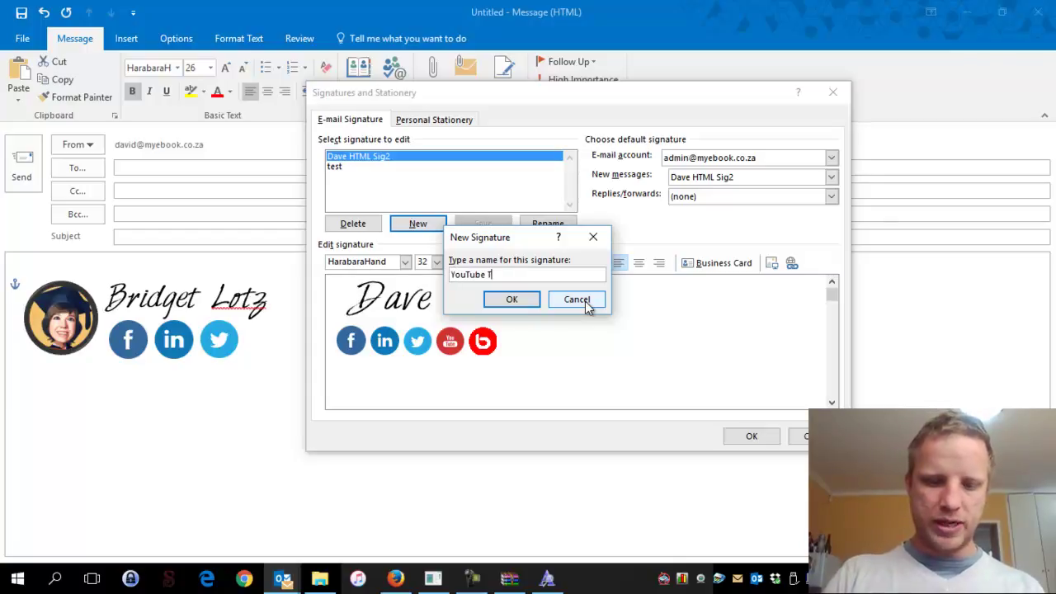
click(509, 297)
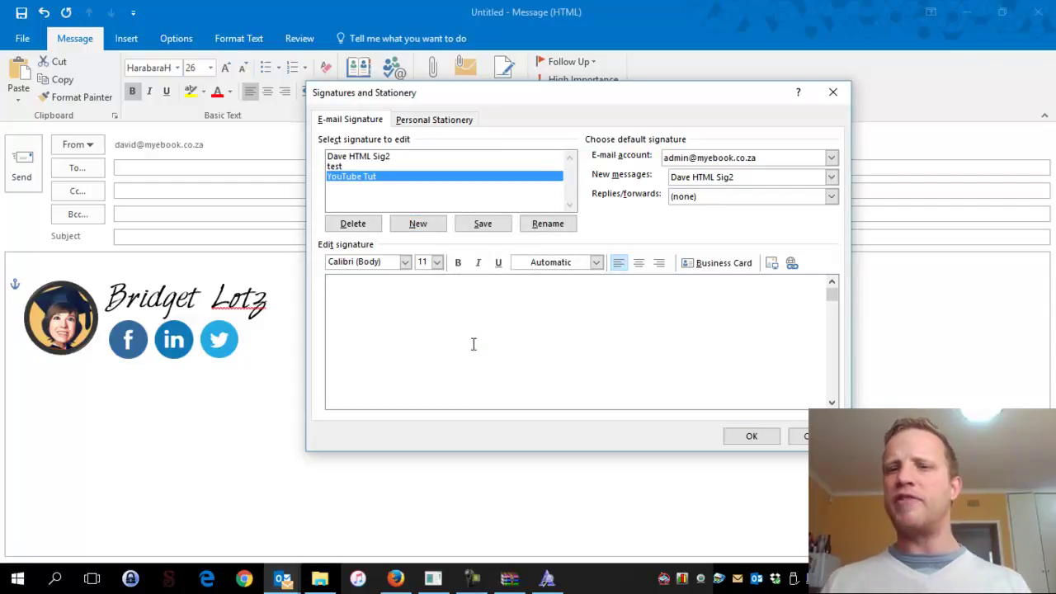
Paste the copied design into the YouTube Tut signature and move the settings dialog clear of the original in the message
key(ctrl+v)
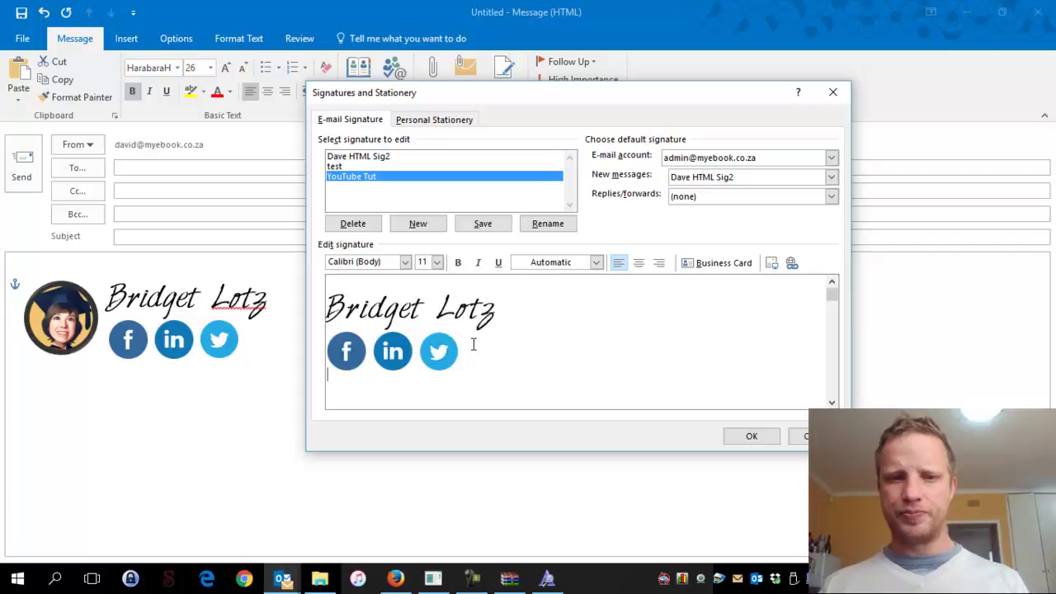
drag(476, 100, 529, 62)
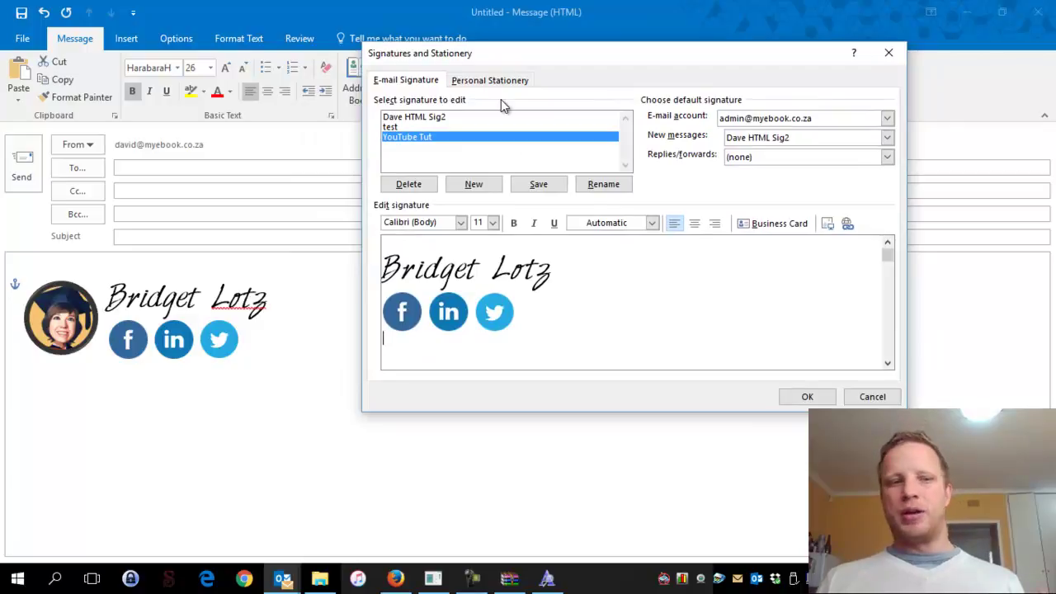
click(233, 299)
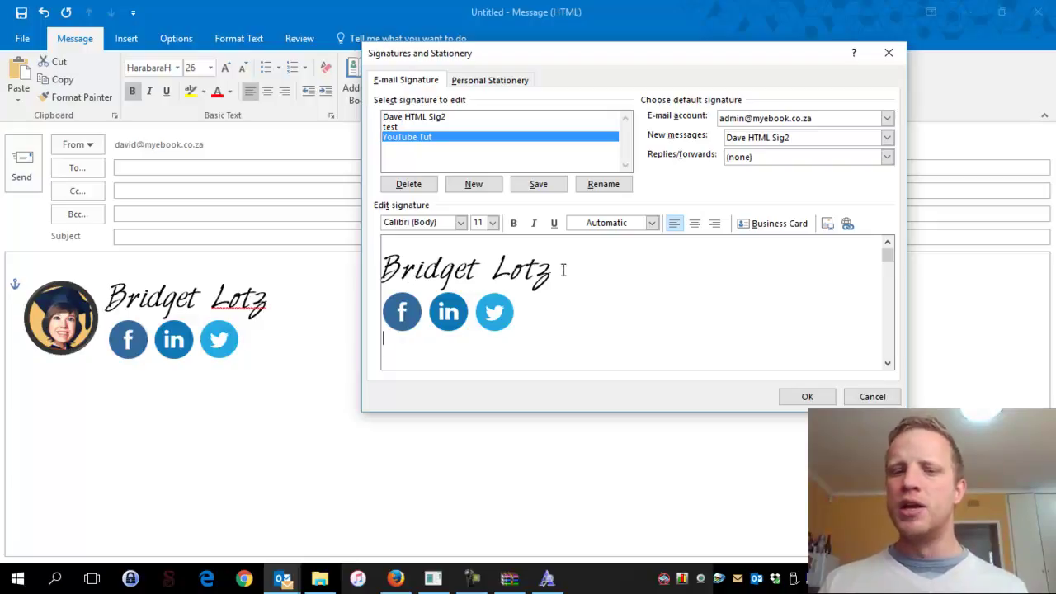
drag(563, 270, 382, 270)
drag(573, 308, 396, 308)
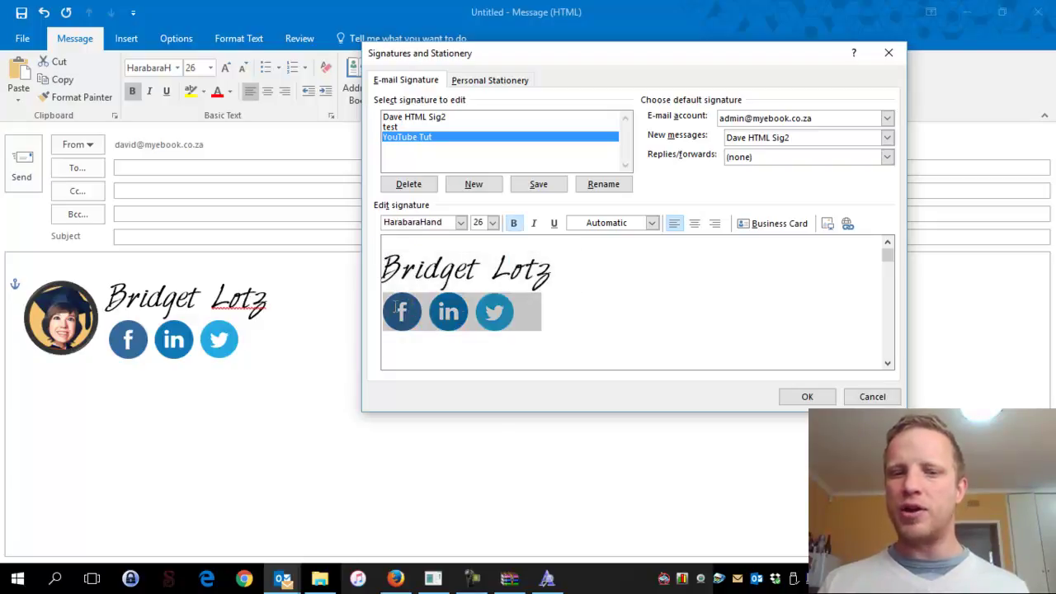
click(400, 262)
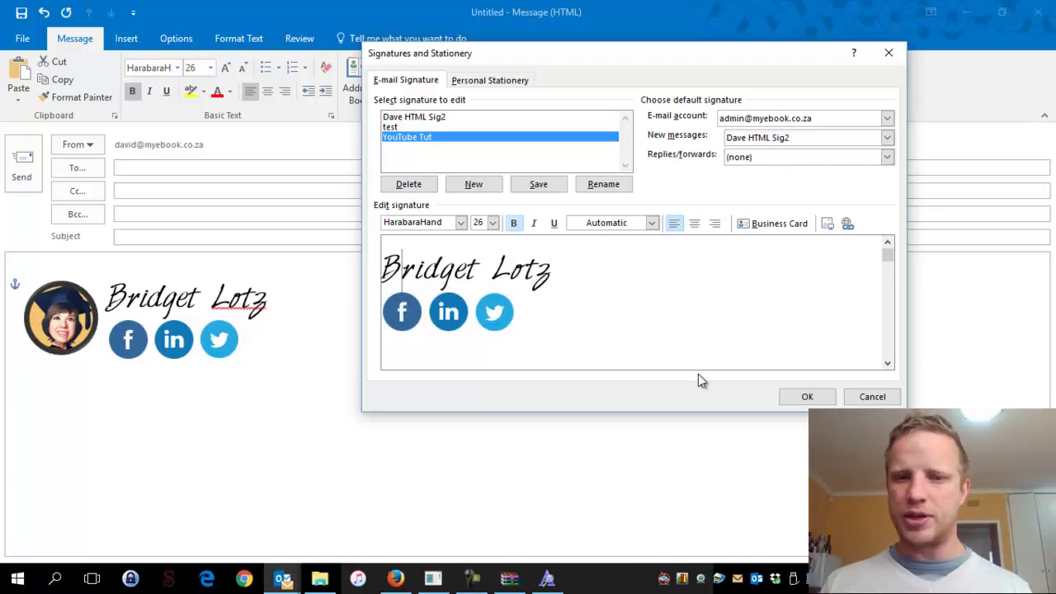
Link the Facebook icon in the signature to facebook.com/ and check the stored link address
click(406, 313)
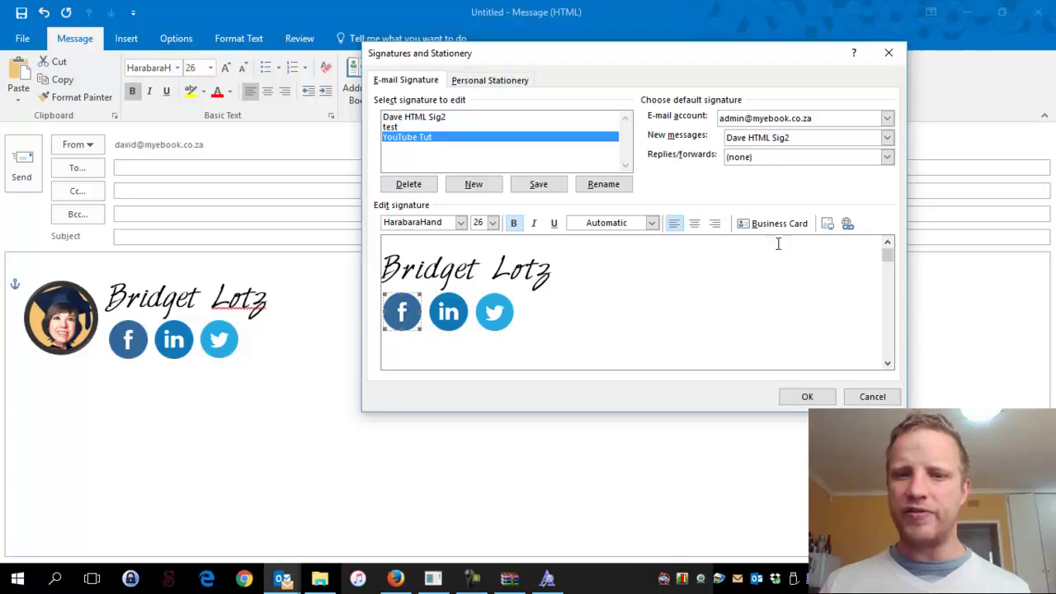
click(848, 223)
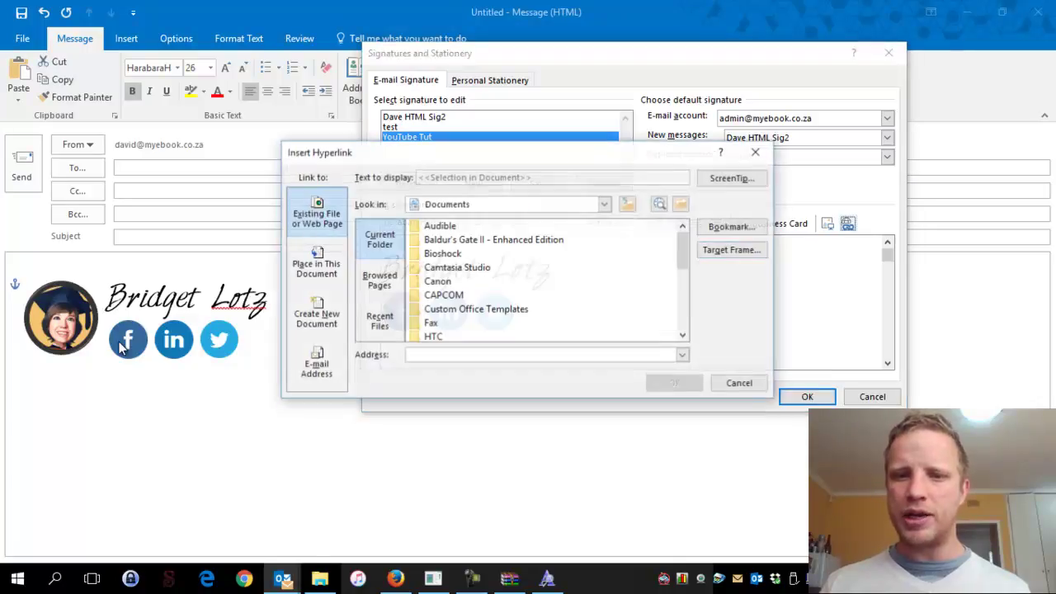
click(427, 356)
text(facebook.com/)
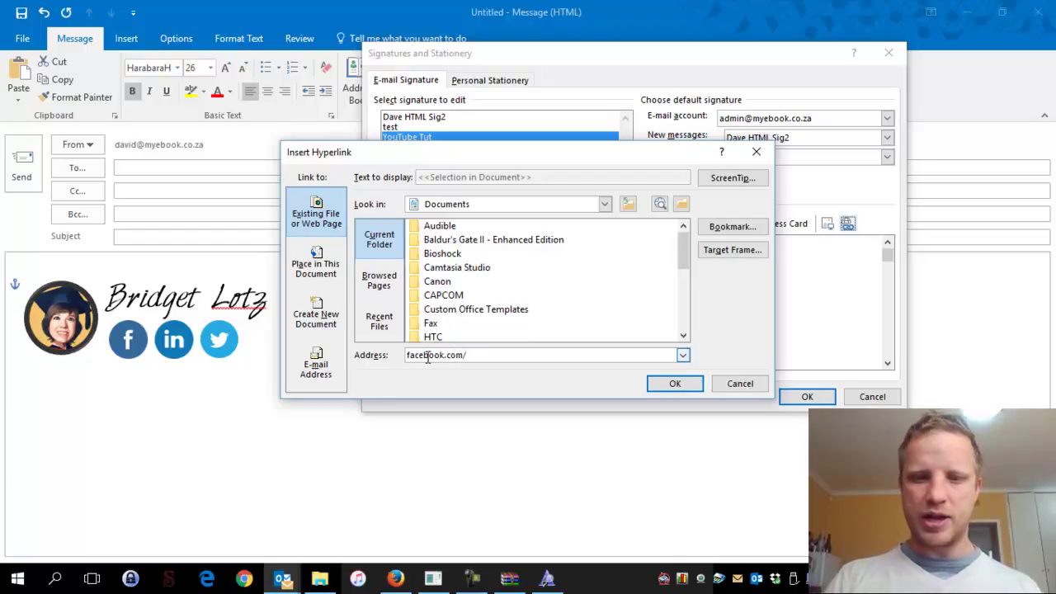
click(689, 383)
click(397, 319)
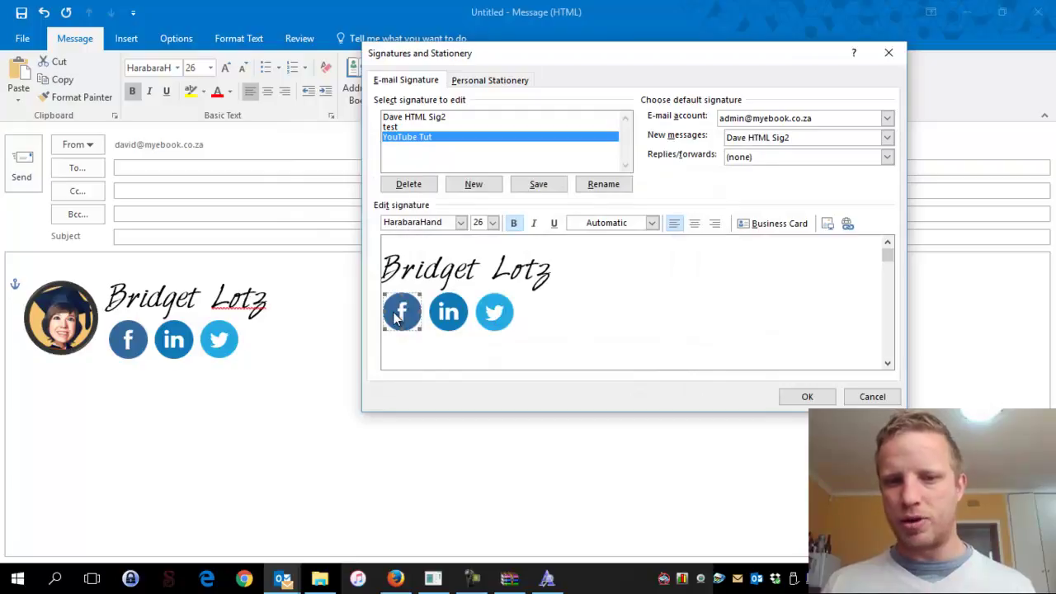
click(847, 223)
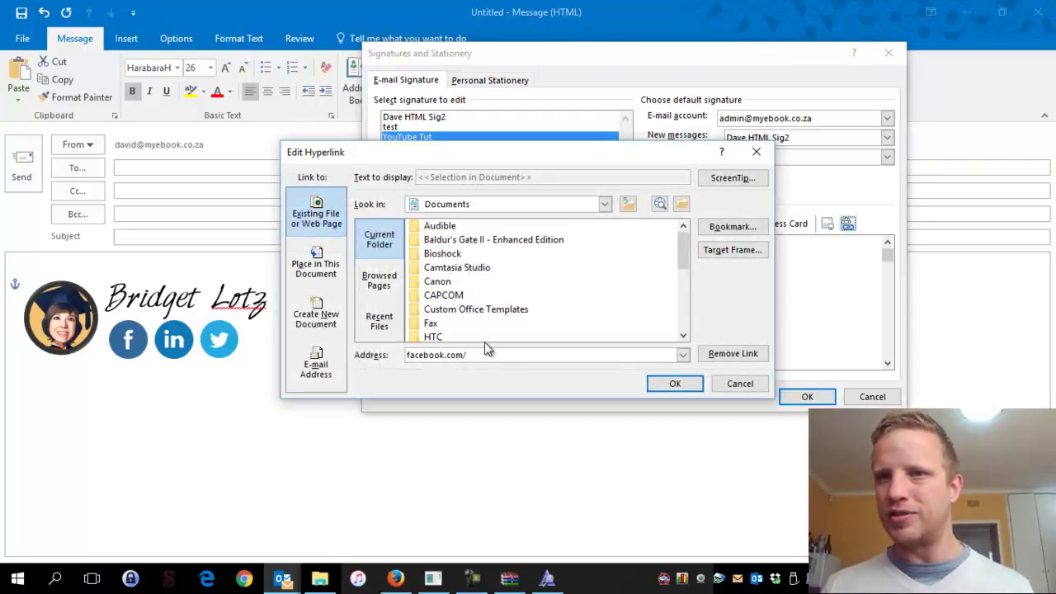
click(740, 384)
Link the LinkedIn icon in the signature to linkedIn.com
click(449, 320)
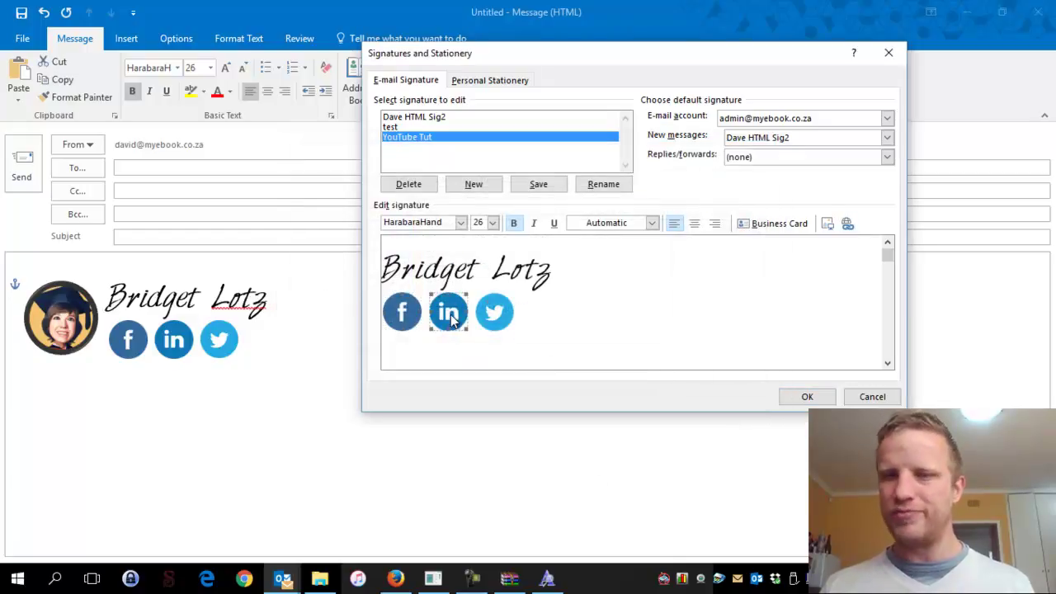
click(849, 225)
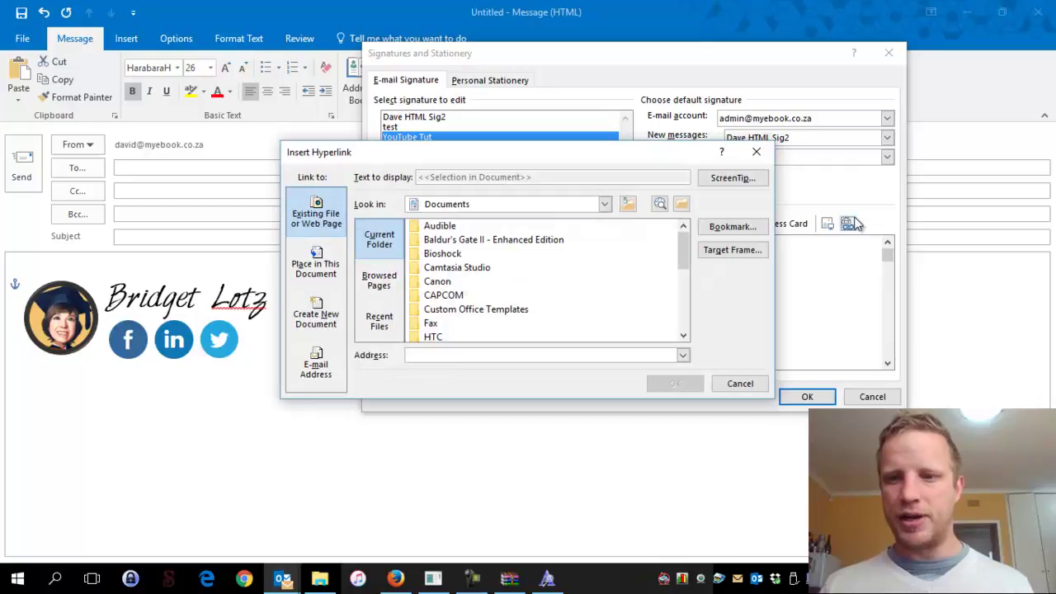
text(linkedIn.com)
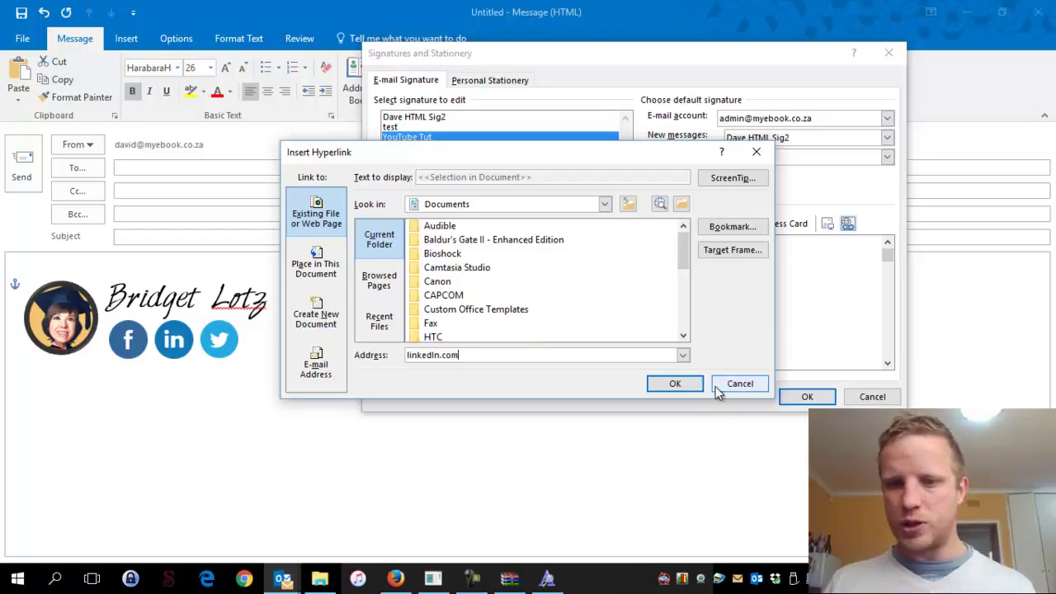
click(685, 386)
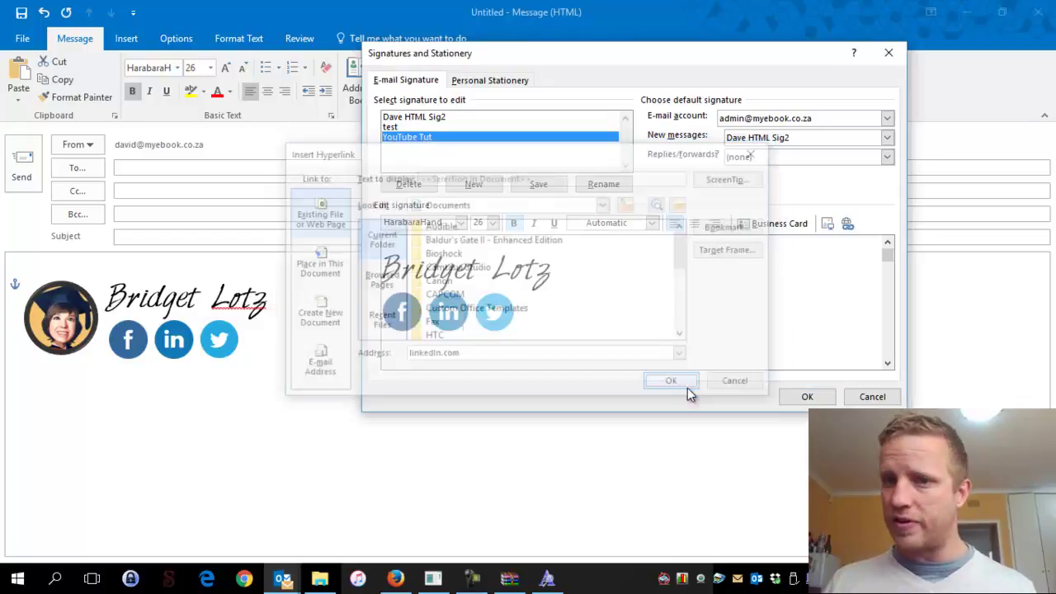
key(shift+Right)
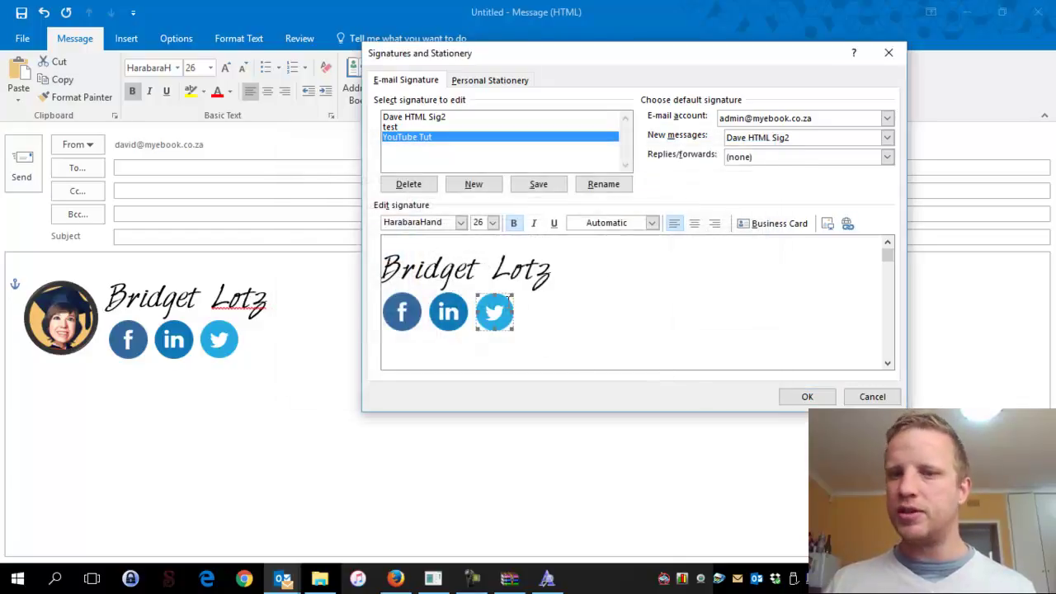
click(847, 223)
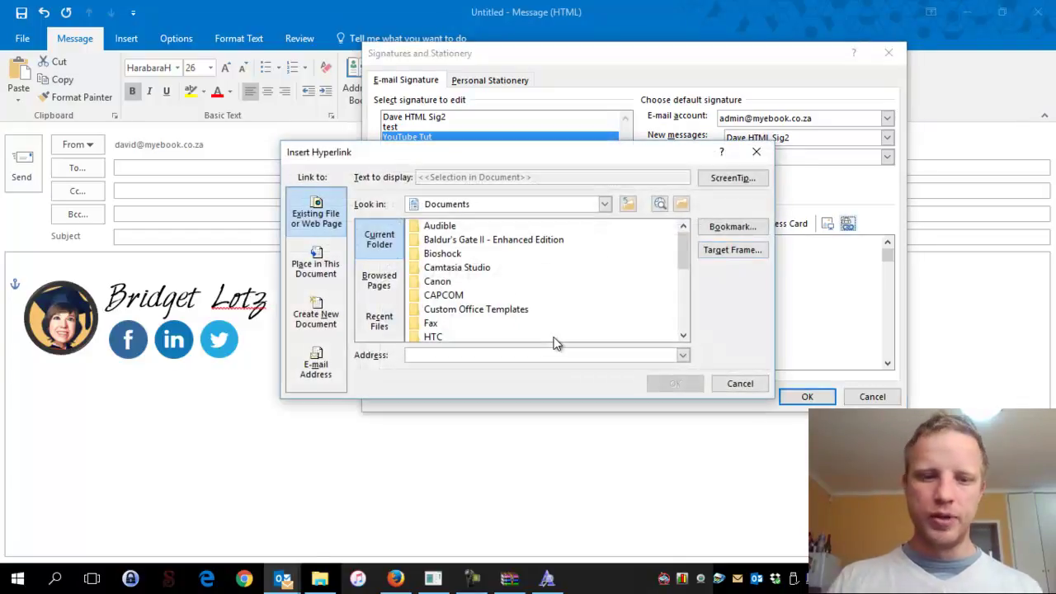
text(h)
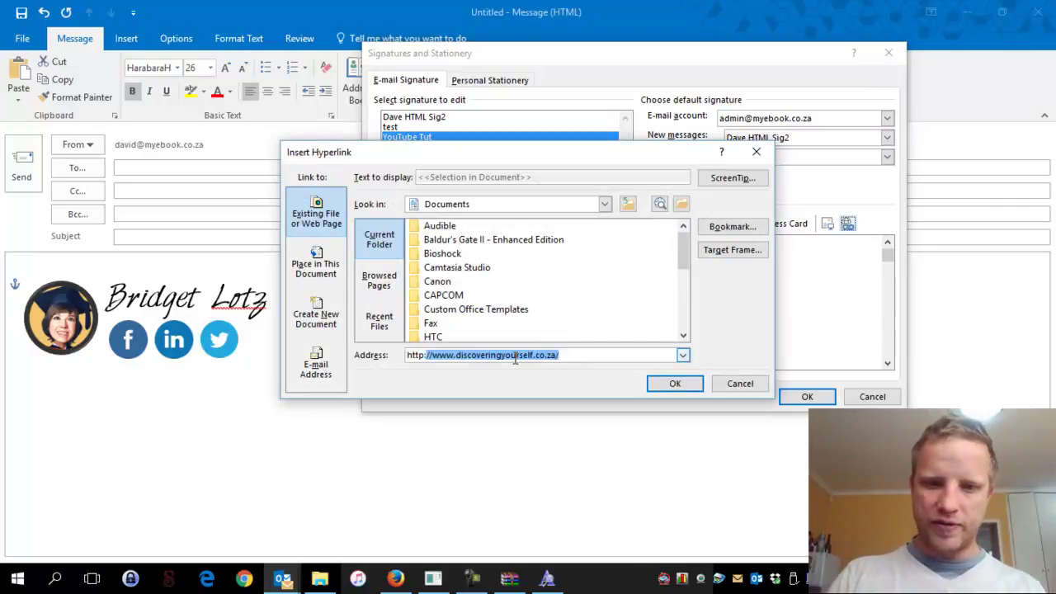
text(ttp://www.tw)
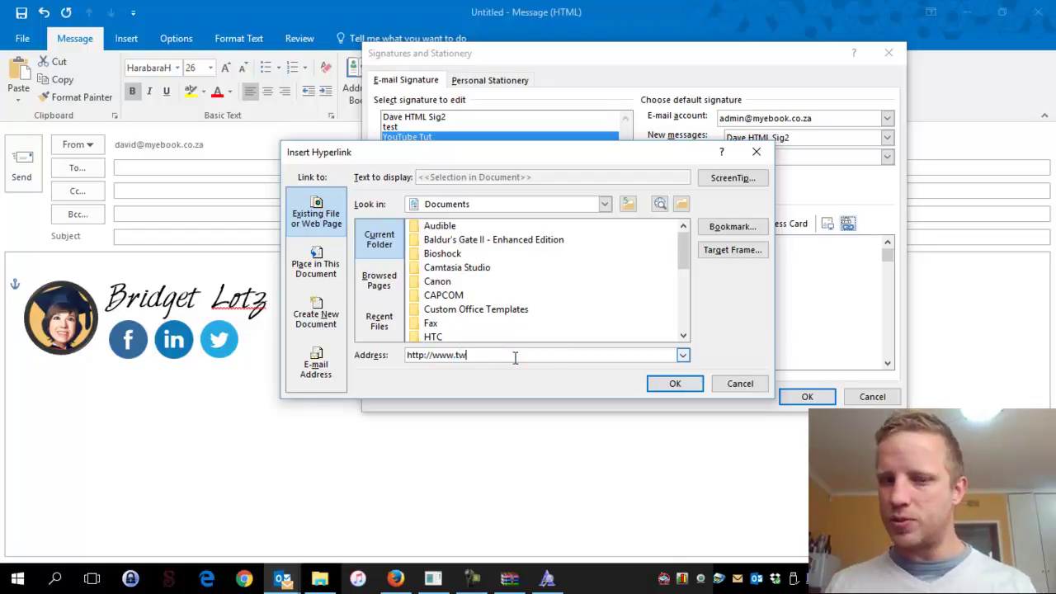
click(675, 384)
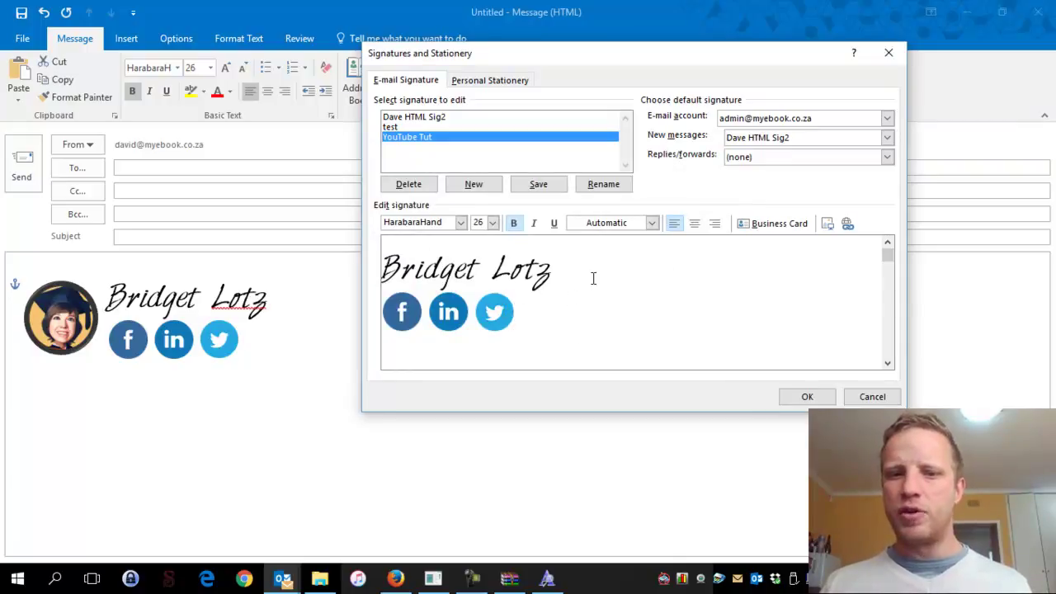
Save the YouTube Tut signature with its linked icons and close the signature settings
drag(592, 277, 380, 283)
click(600, 314)
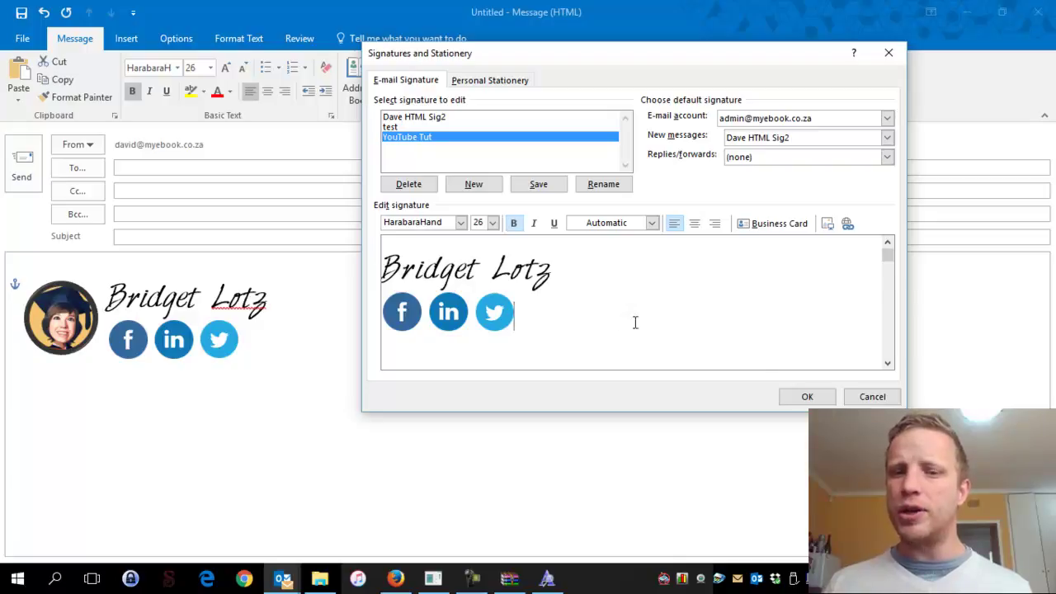
click(805, 397)
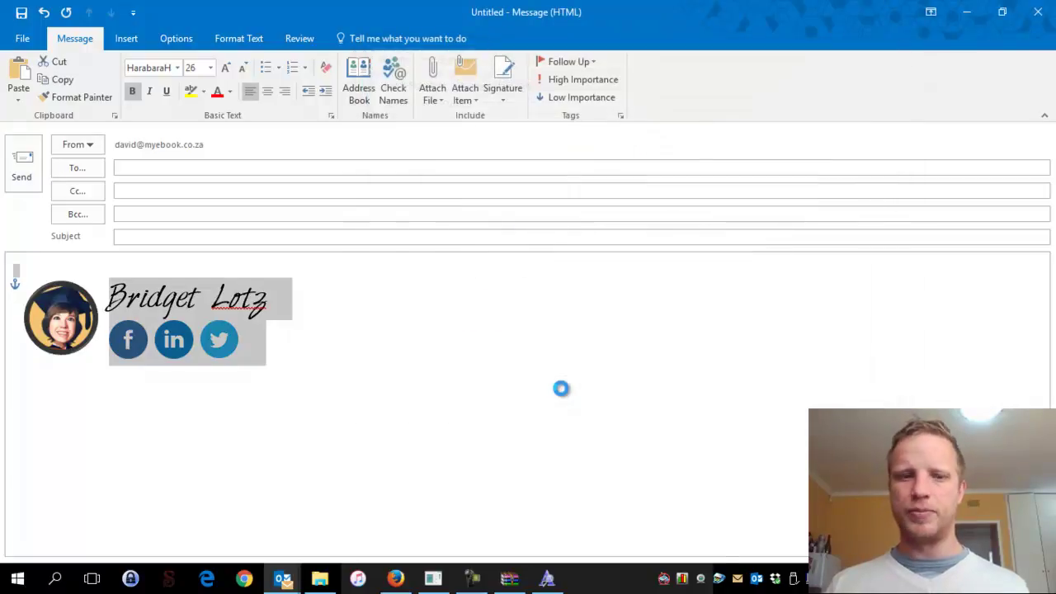
Clear the whole message body and insert the saved YouTube Tut signature in its place
key(ctrl+a)
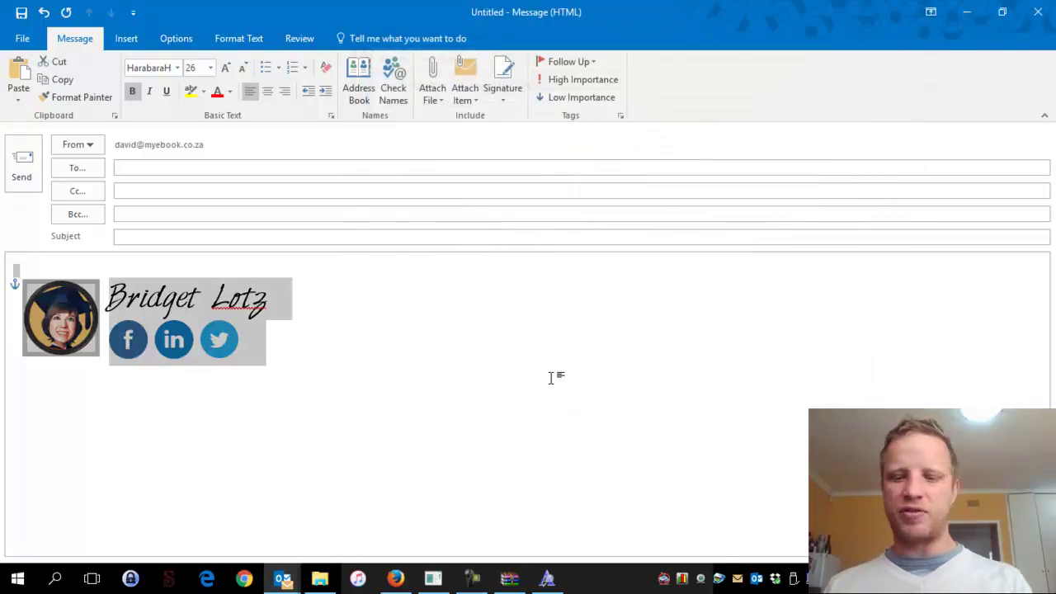
key(Delete)
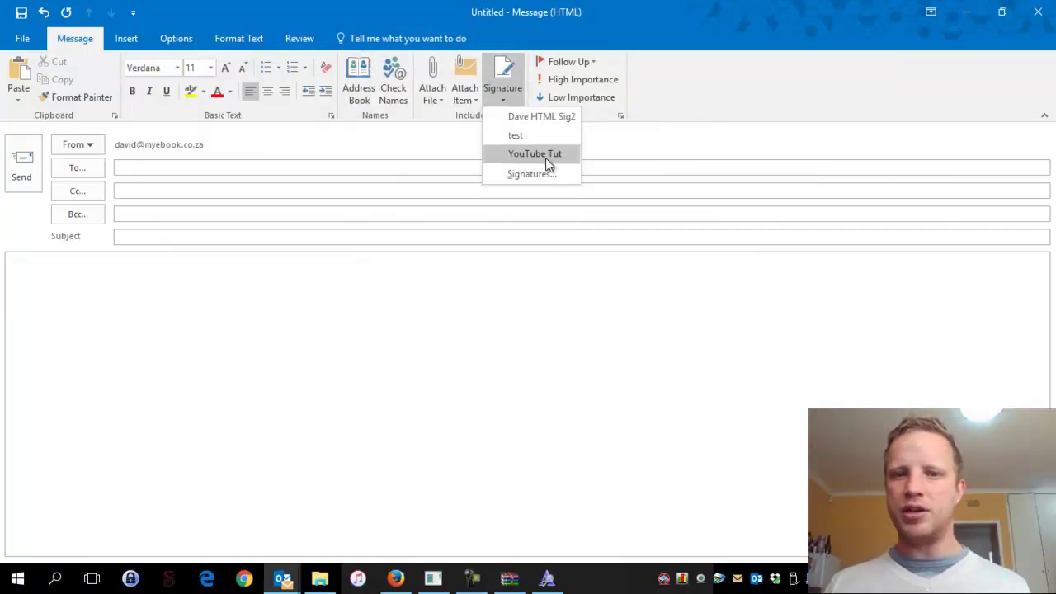
click(545, 156)
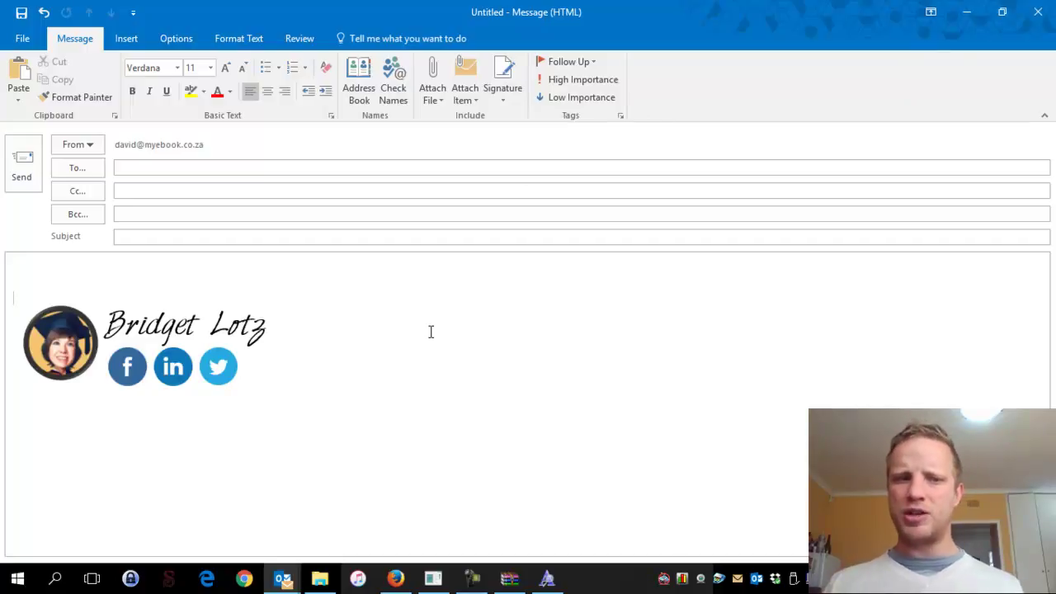
key(Down)
click(354, 358)
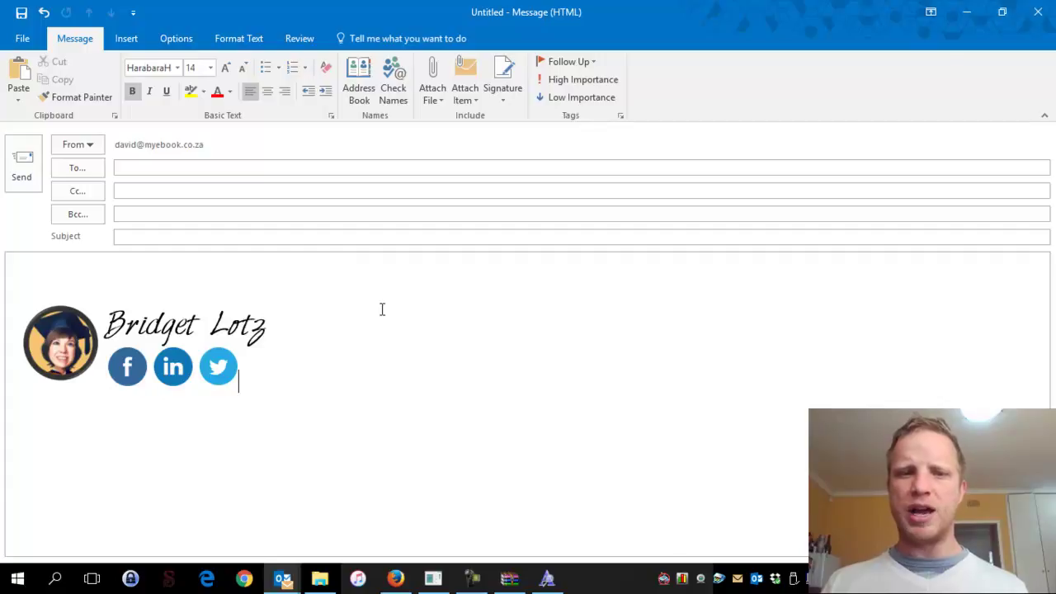
Indent the name line in the saved YouTube Tut signature with leading space and save the change
click(505, 103)
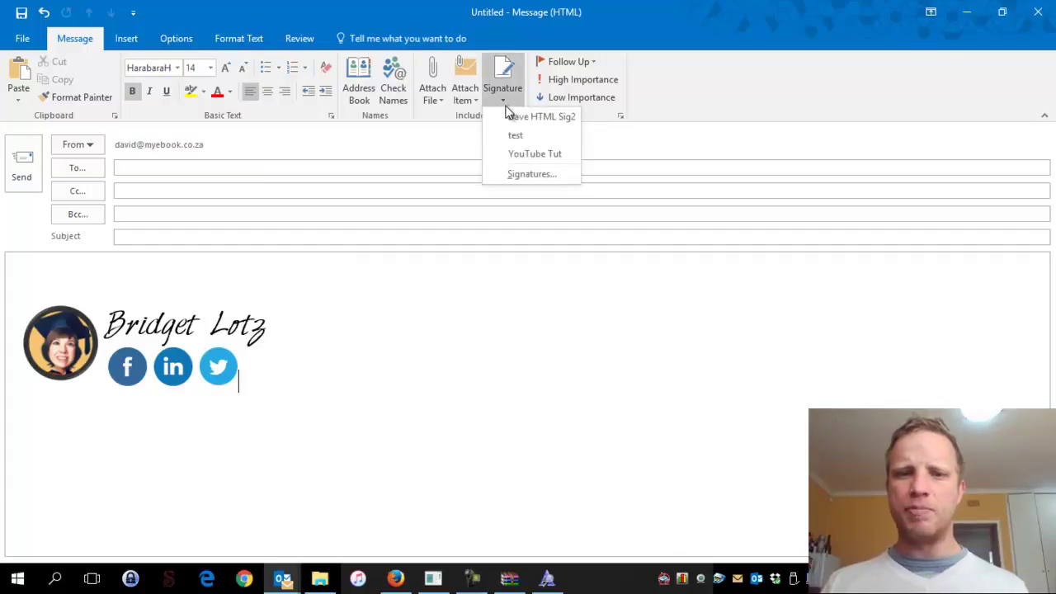
click(537, 178)
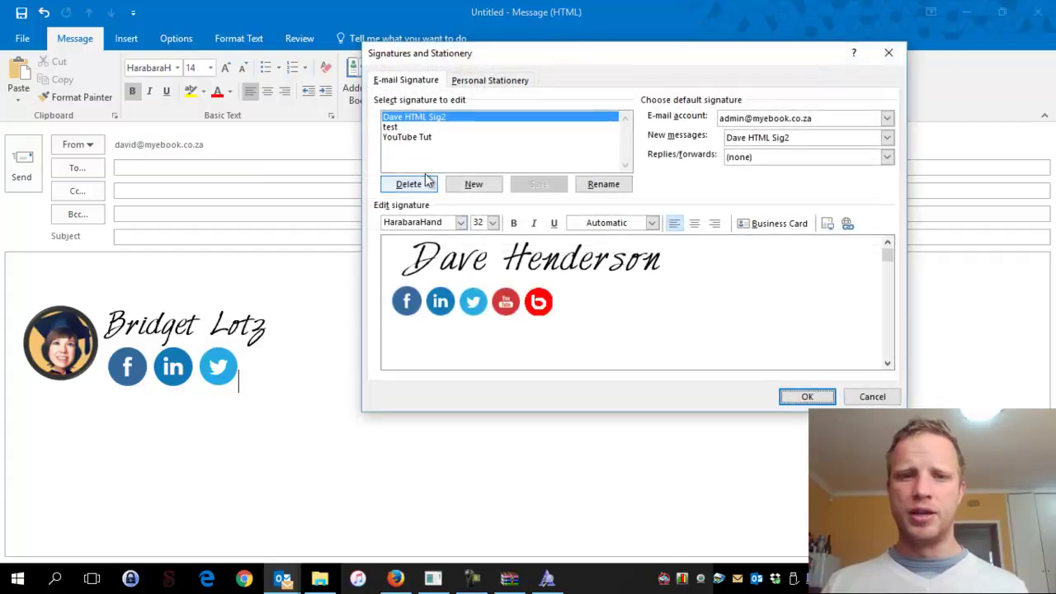
click(424, 136)
click(386, 263)
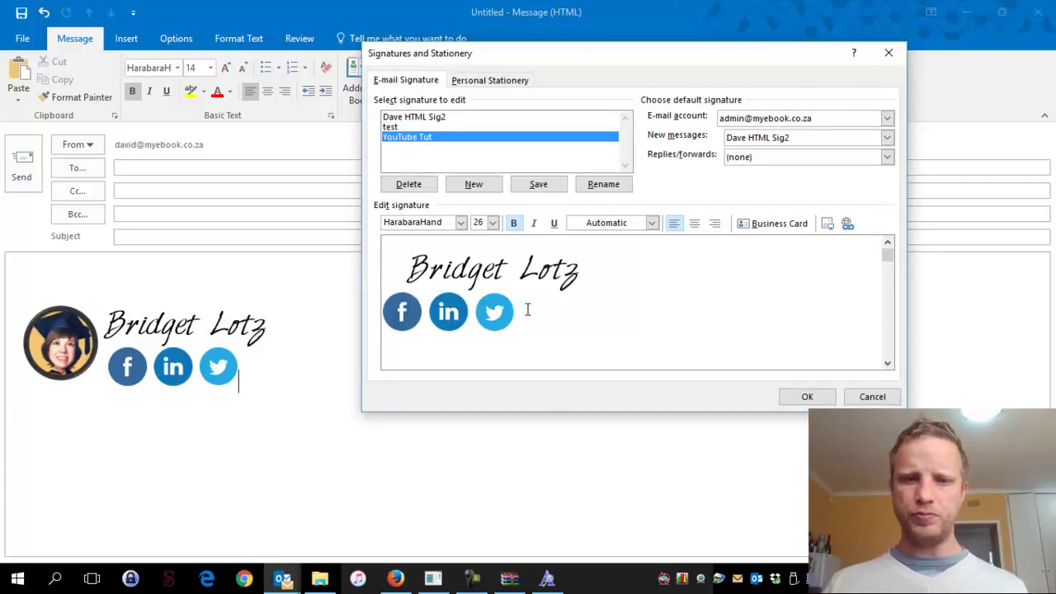
click(807, 398)
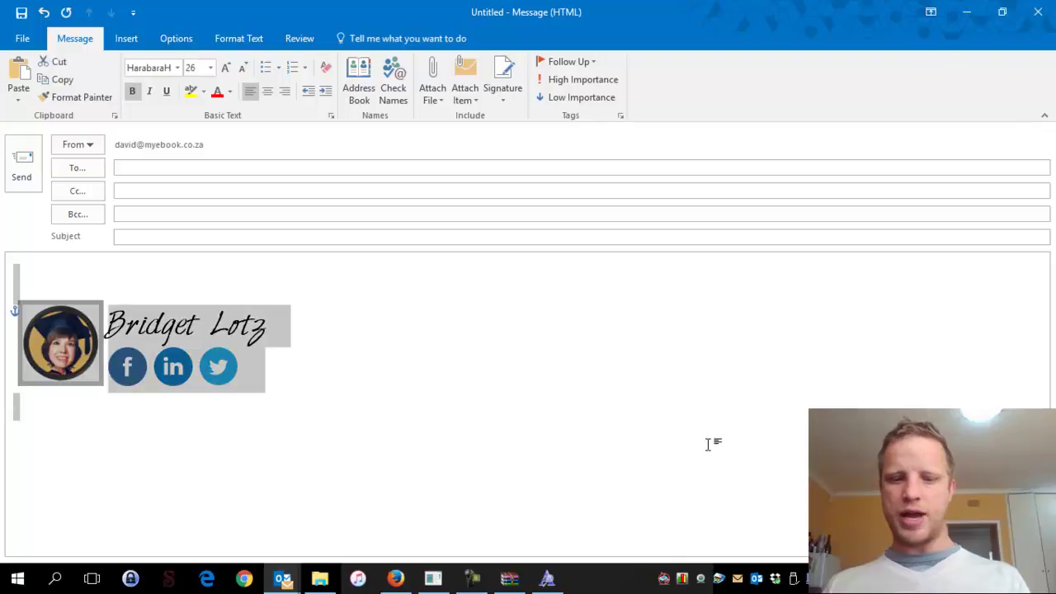
Clear the message body and insert the updated YouTube Tut signature
key(Delete)
click(505, 95)
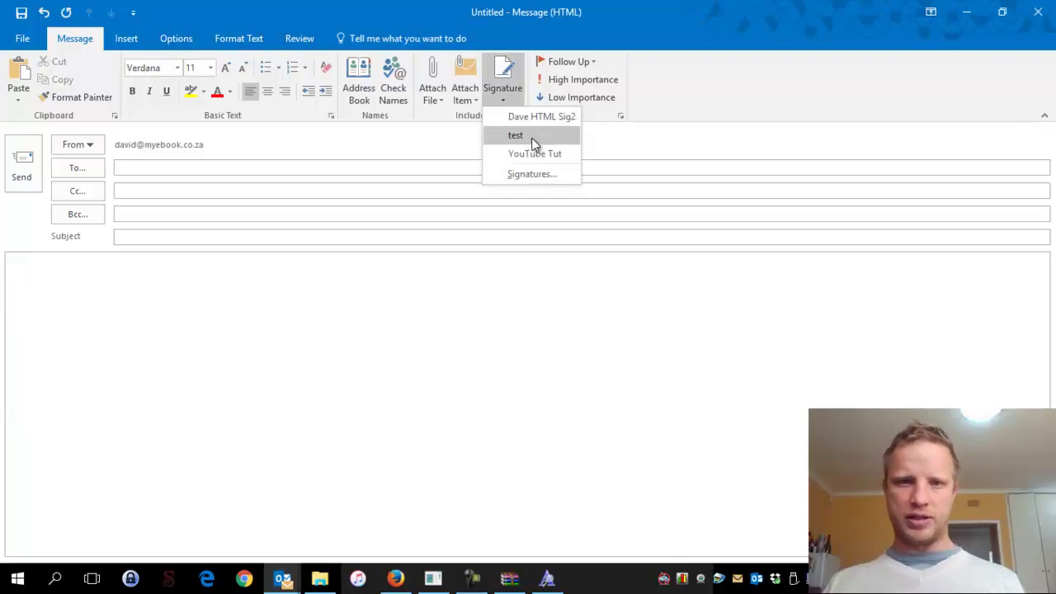
click(538, 155)
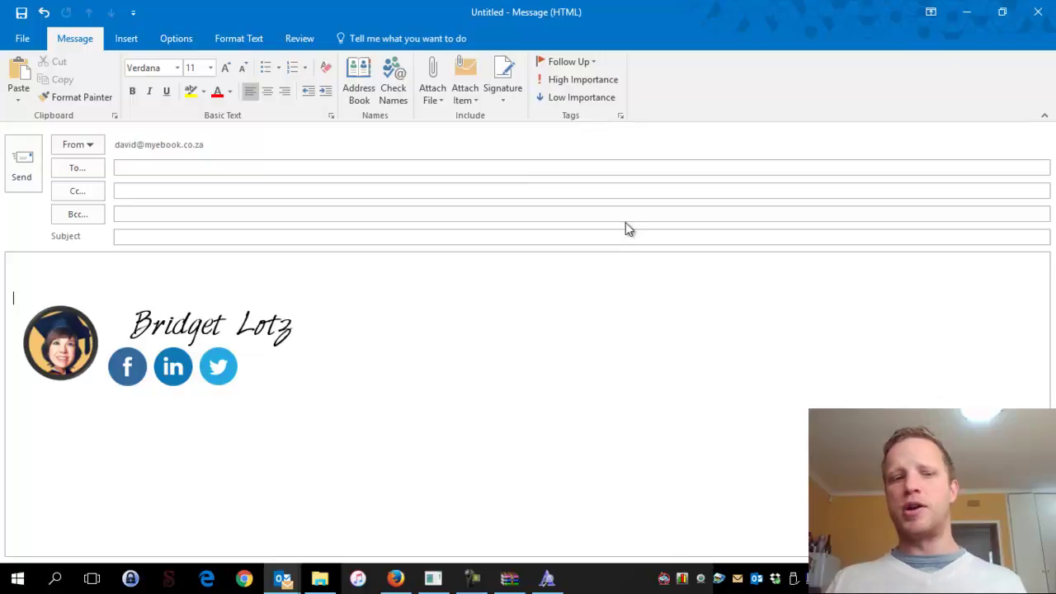
Open the YouTube Tut signature for editing in the signature settings and select its Facebook icon
click(504, 103)
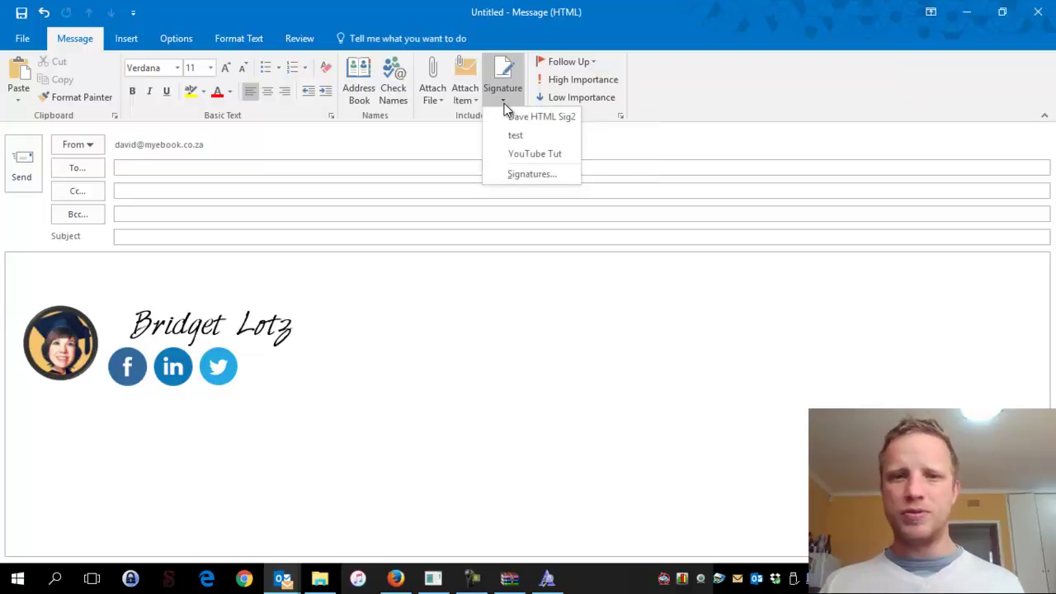
click(558, 173)
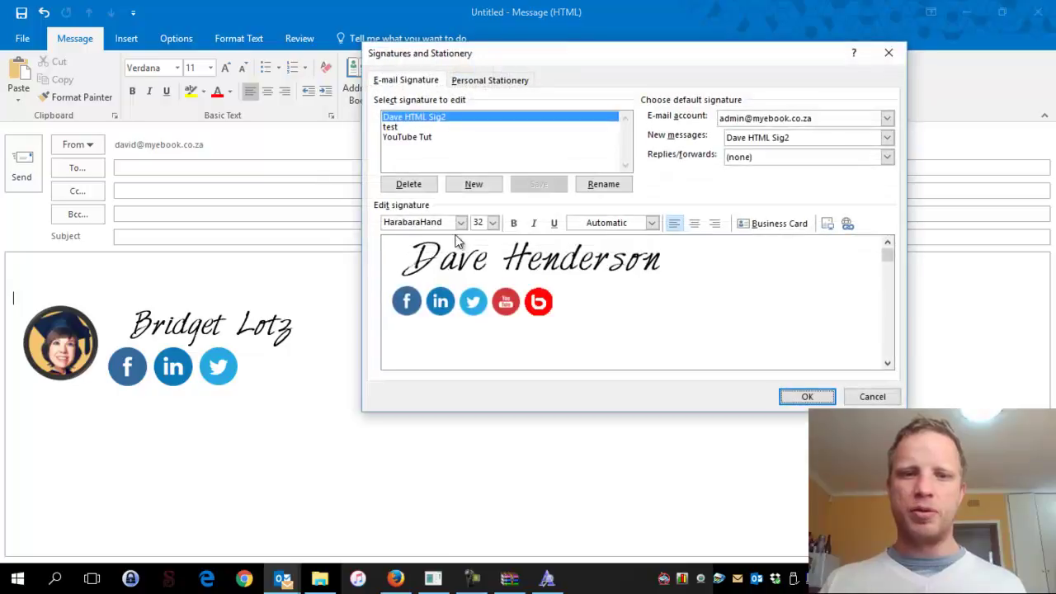
click(413, 137)
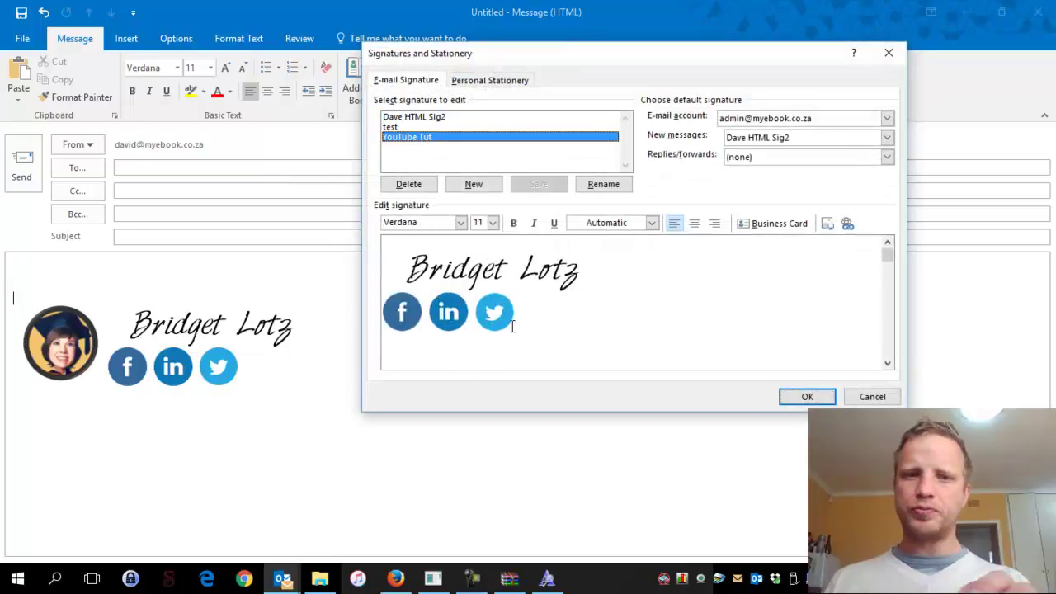
click(384, 268)
click(403, 310)
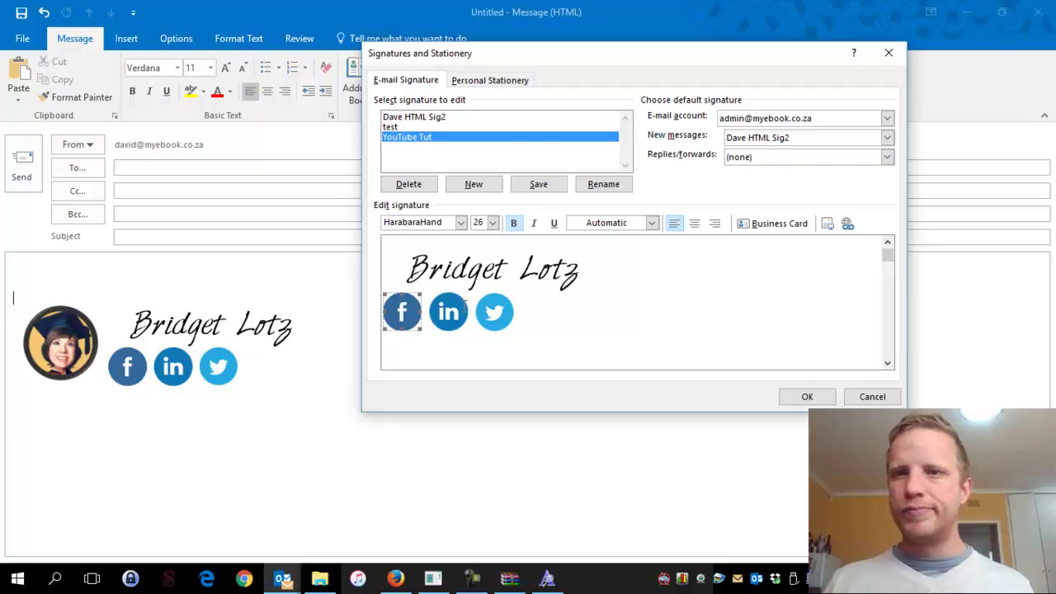
Switch to Firefox, open the Kindle book Doubt from Amazon's Kindle eBooks page in a new tab and copy its web address
click(396, 577)
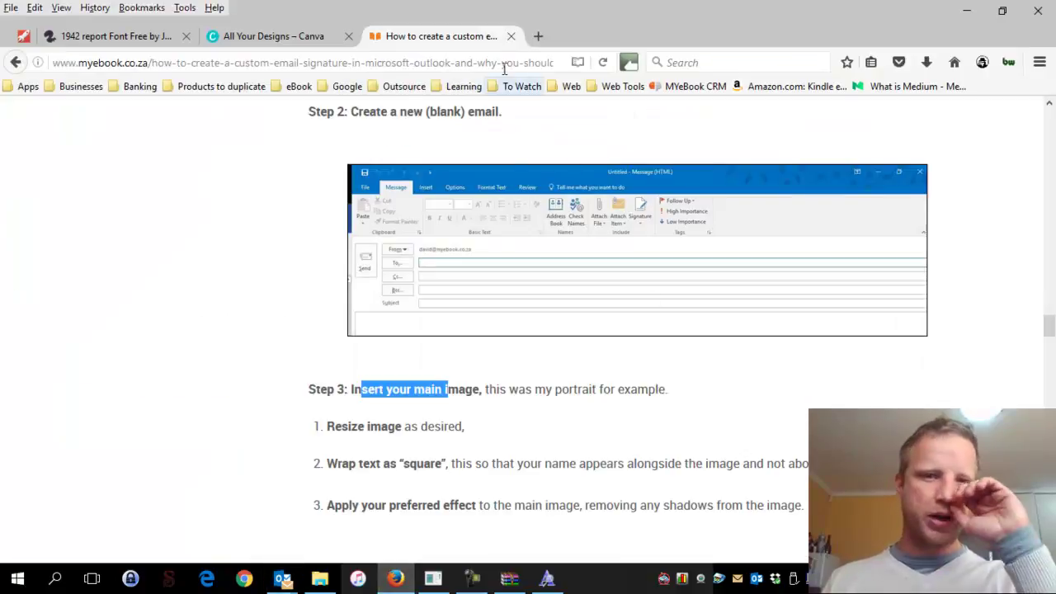
click(538, 35)
click(800, 92)
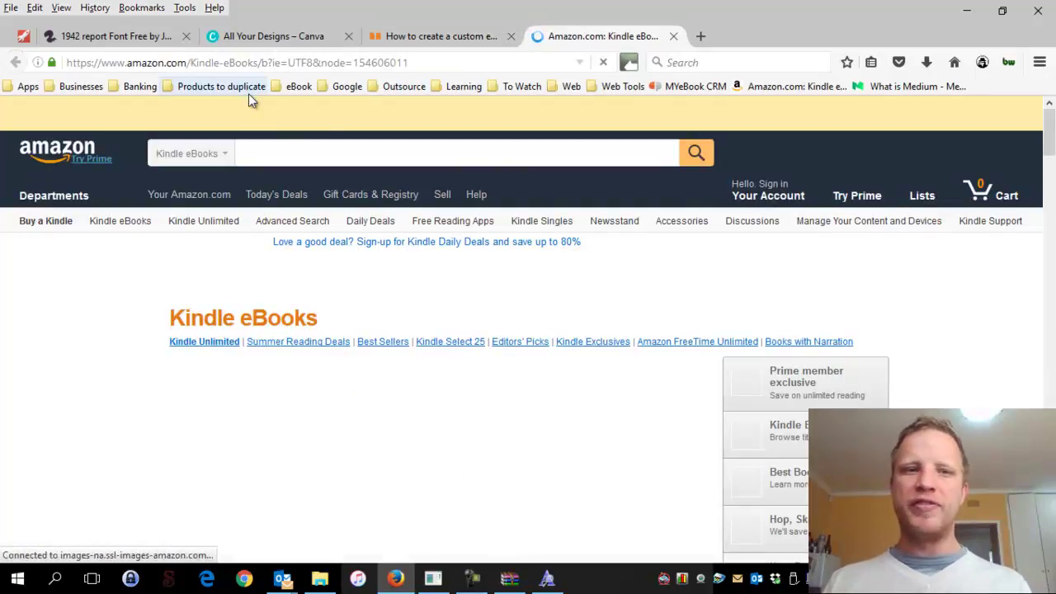
click(438, 62)
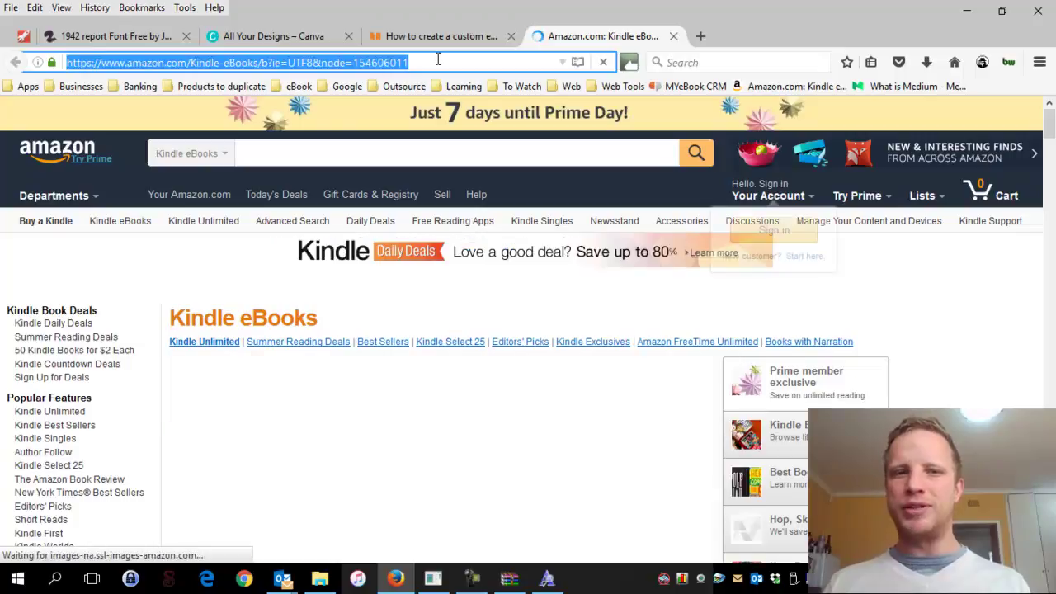
scroll(630, 278, down, 5)
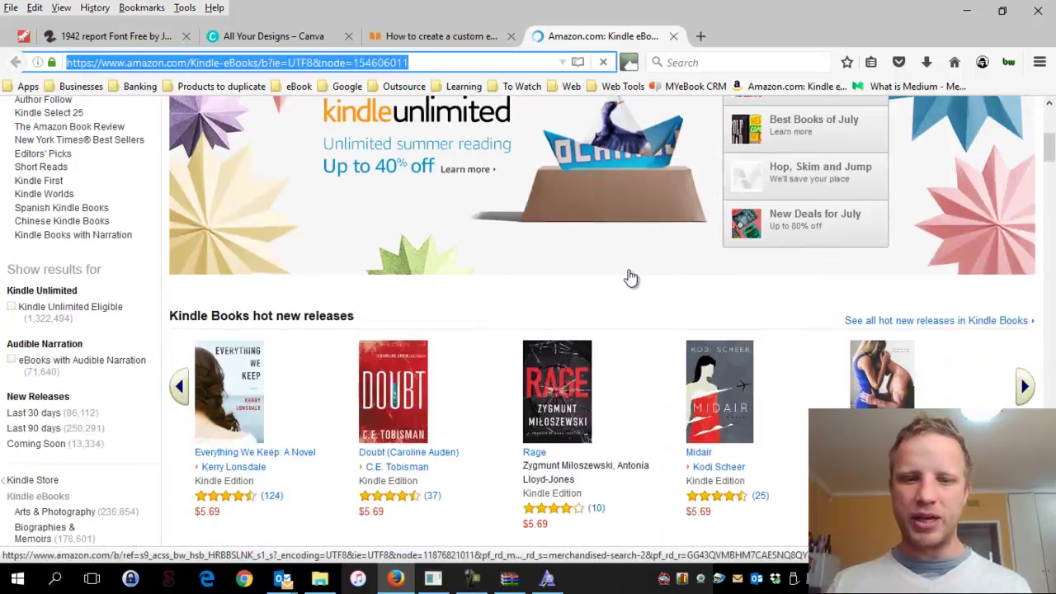
click(410, 373)
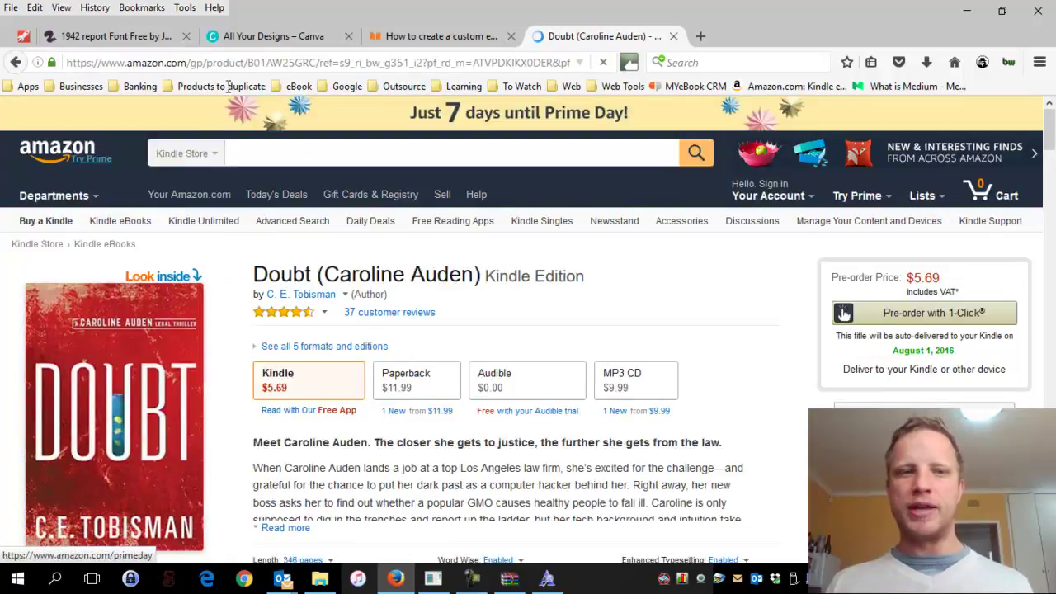
click(260, 63)
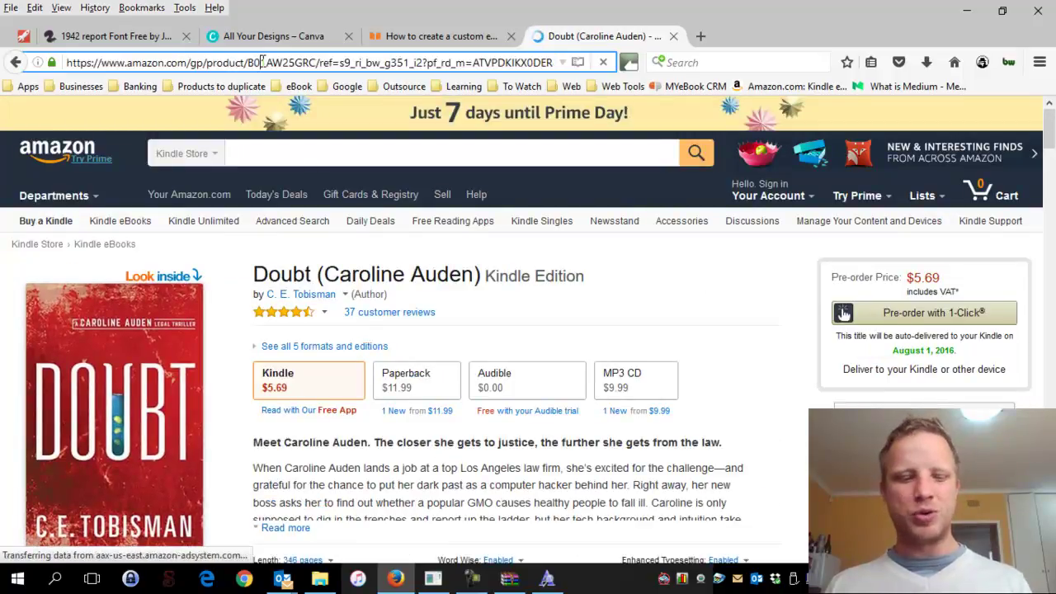
click(263, 63)
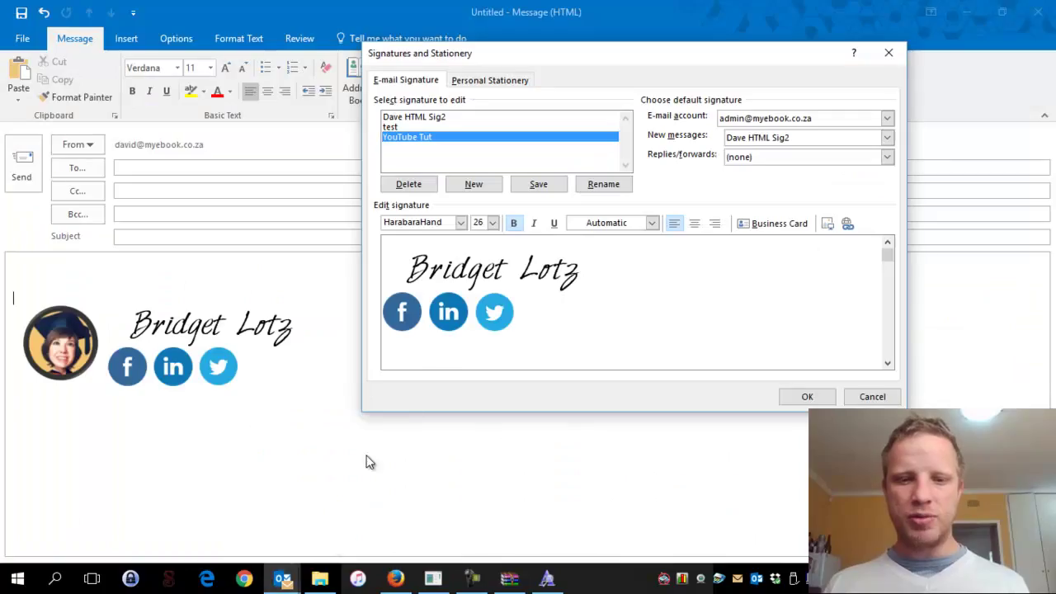
Switch back to Outlook, replace the Facebook icon's link with the copied Amazon book address, and save and close the signature settings
click(412, 317)
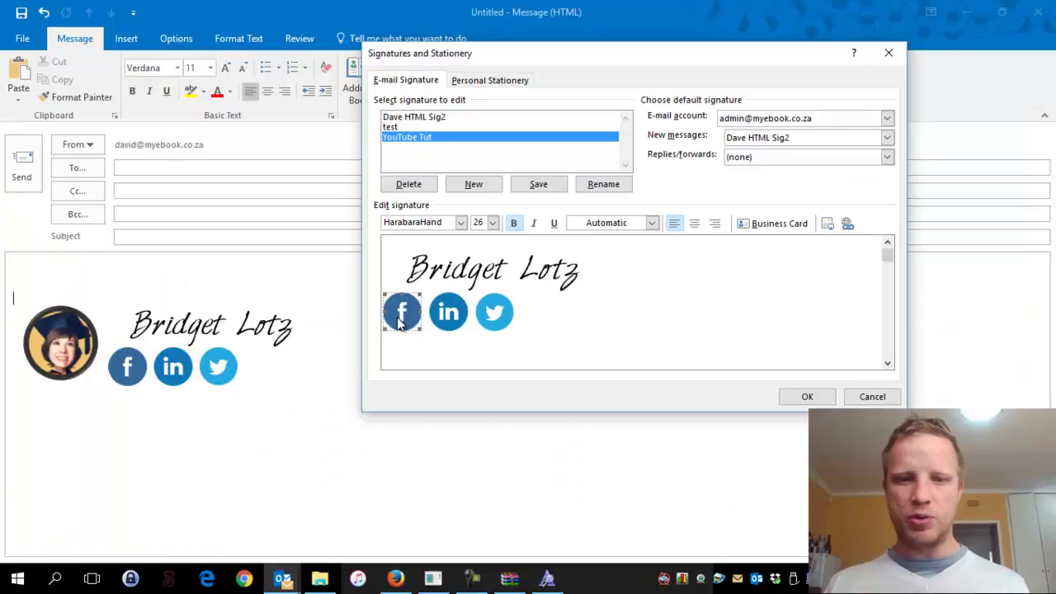
click(850, 224)
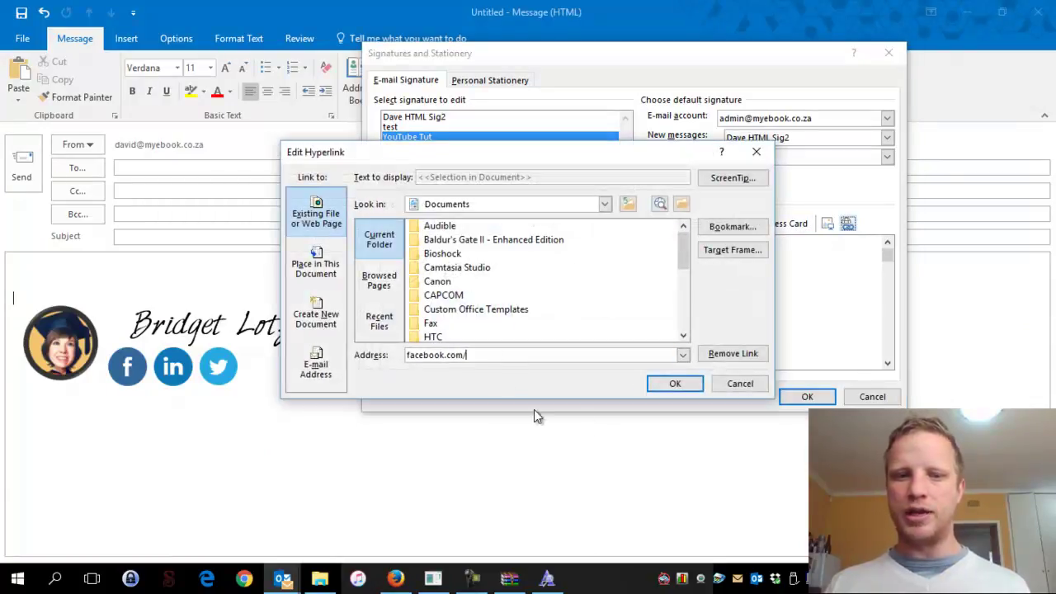
drag(480, 355, 350, 353)
key(ctrl+v)
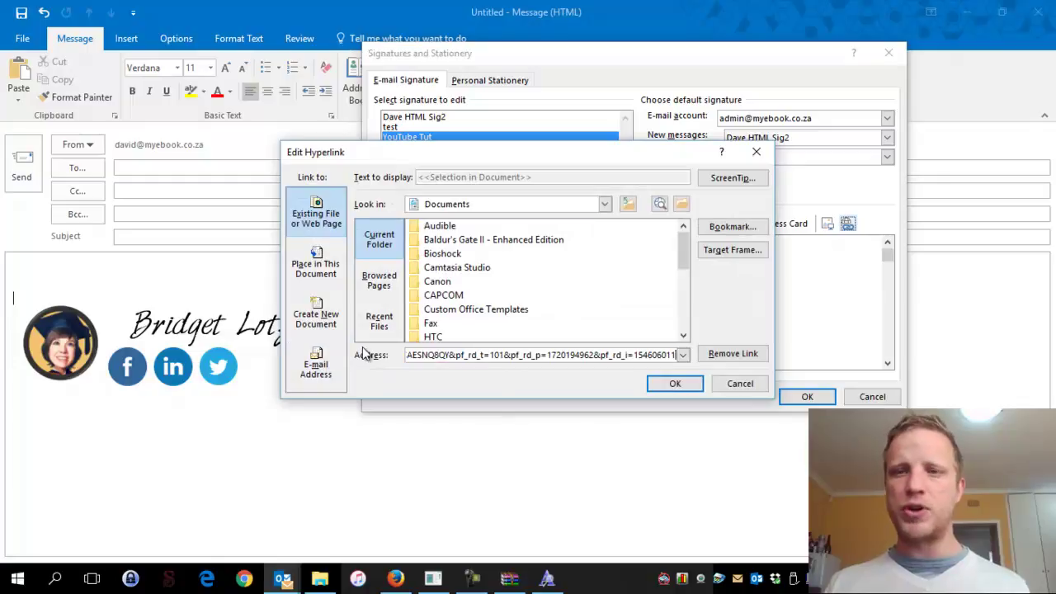
click(672, 387)
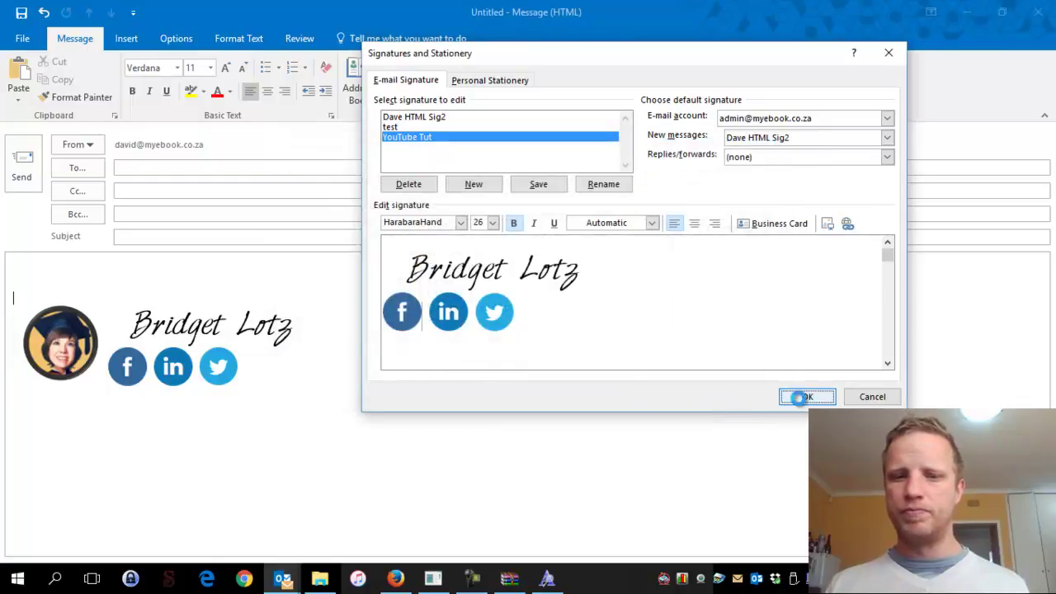
key(Return)
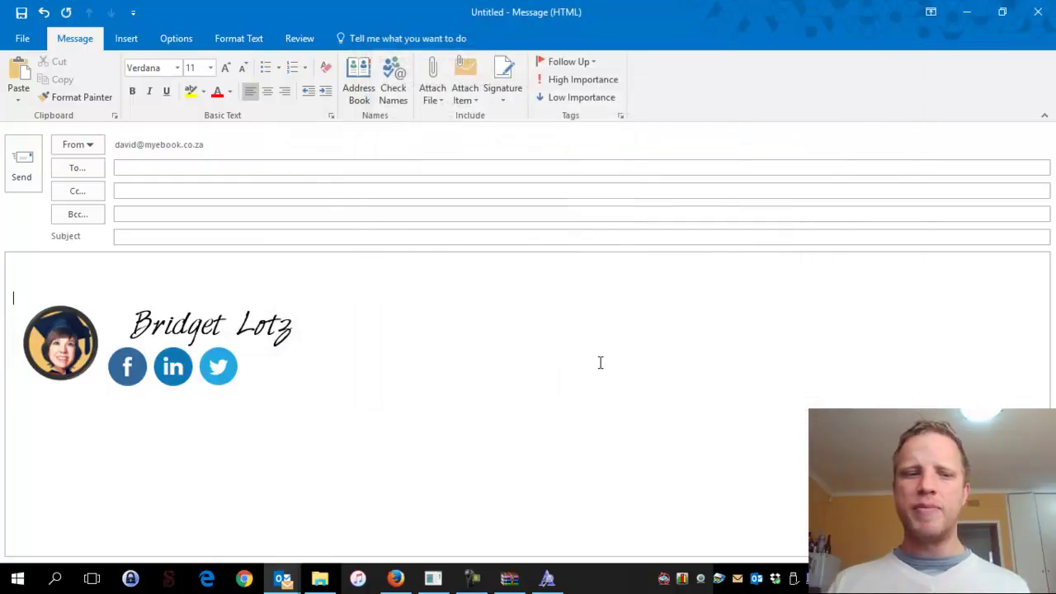